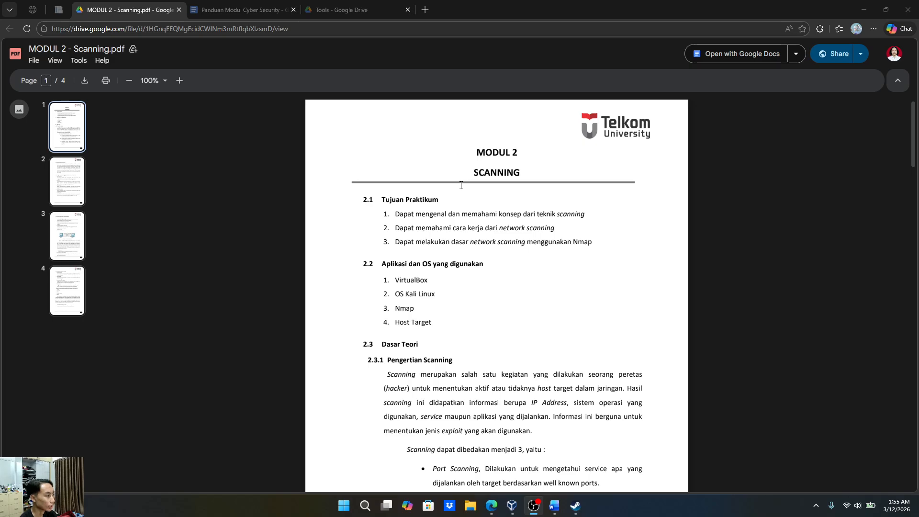
Review the required applications and operating systems listed in section 2.2 of MODUL 2 - Scanning.pdf
scroll(503, 244, down, 1)
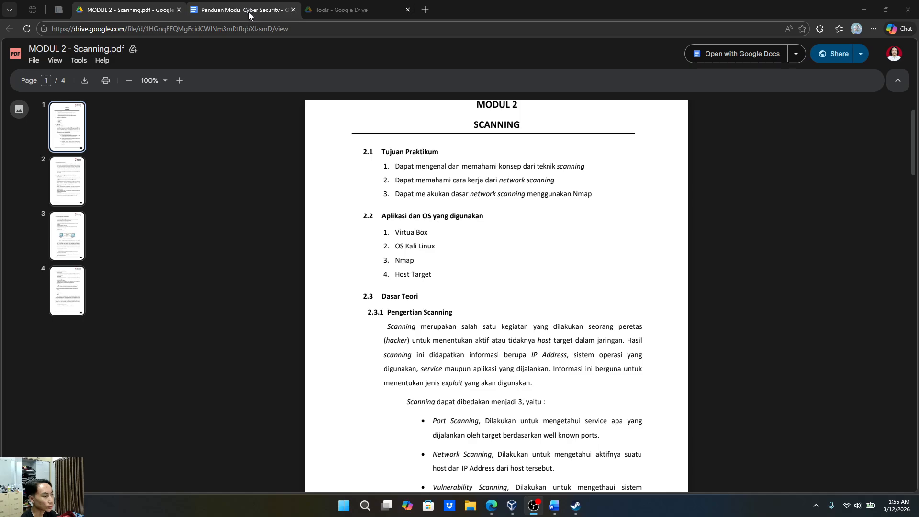
double_click(418, 232)
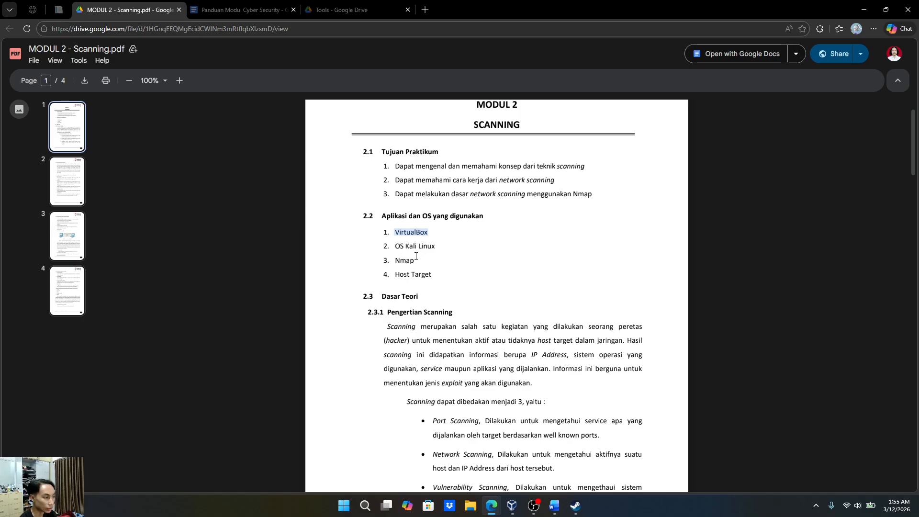
drag(438, 246, 400, 248)
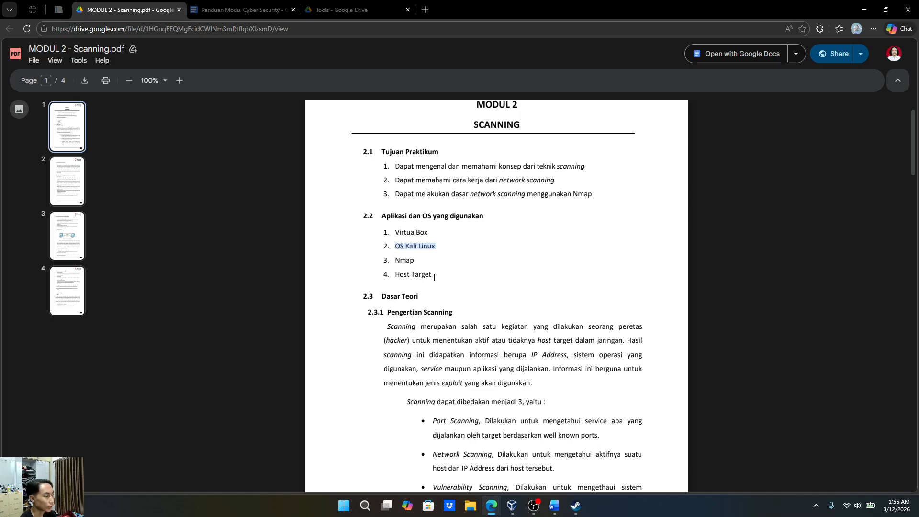
drag(434, 278, 383, 276)
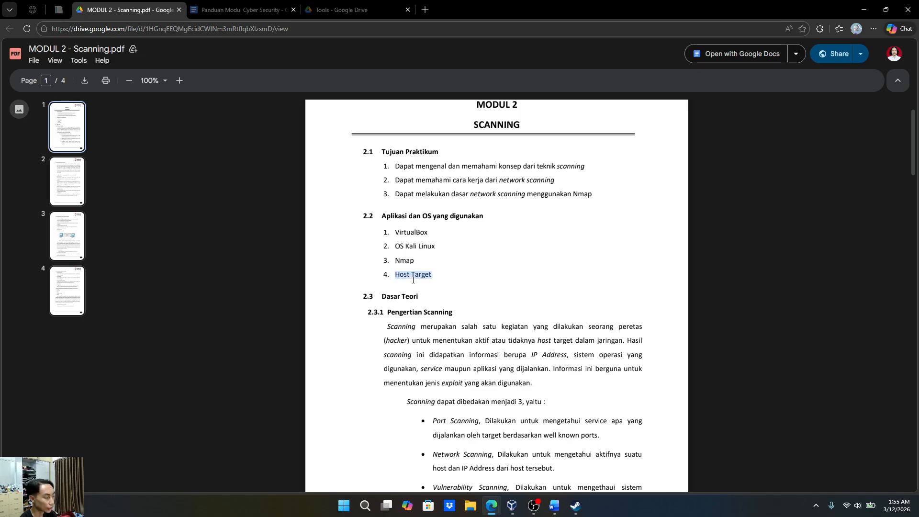
click(414, 263)
drag(393, 263, 412, 261)
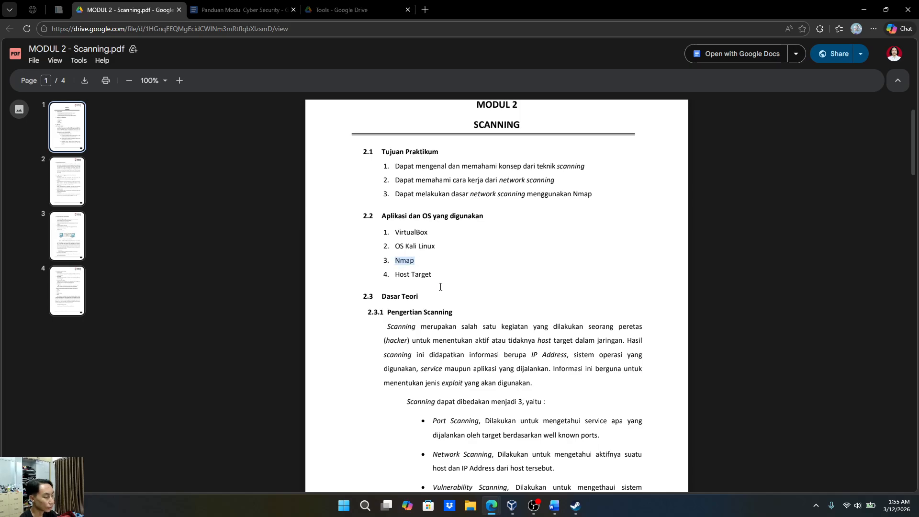
click(482, 277)
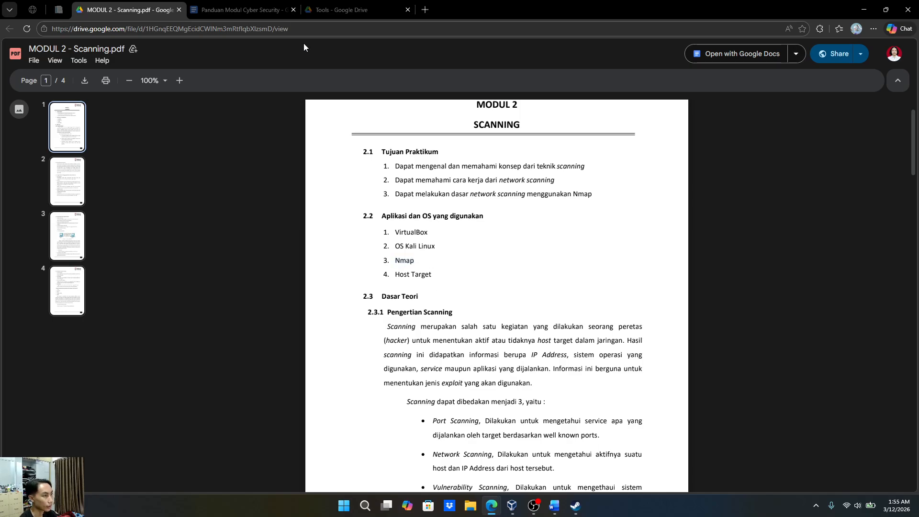
Open the Tools folder from the "unduh disini" link in the Panduan Modul Cyber Security guide, closing the duplicate Tools page
click(249, 11)
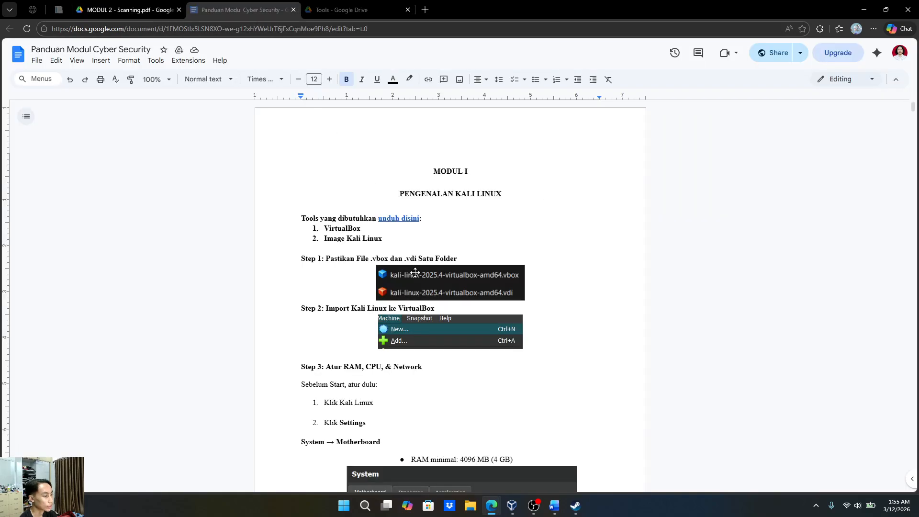
scroll(415, 273, down, 20)
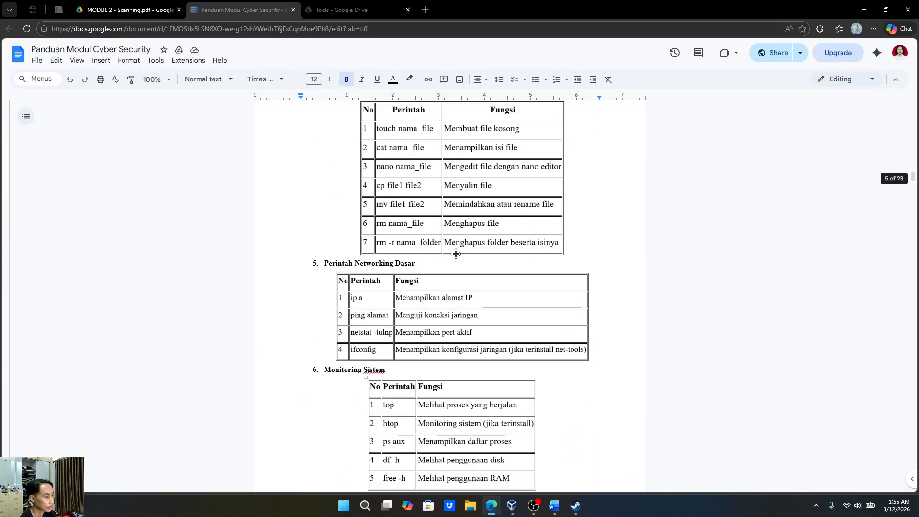
scroll(456, 253, up, 8)
scroll(857, 234, up, 20)
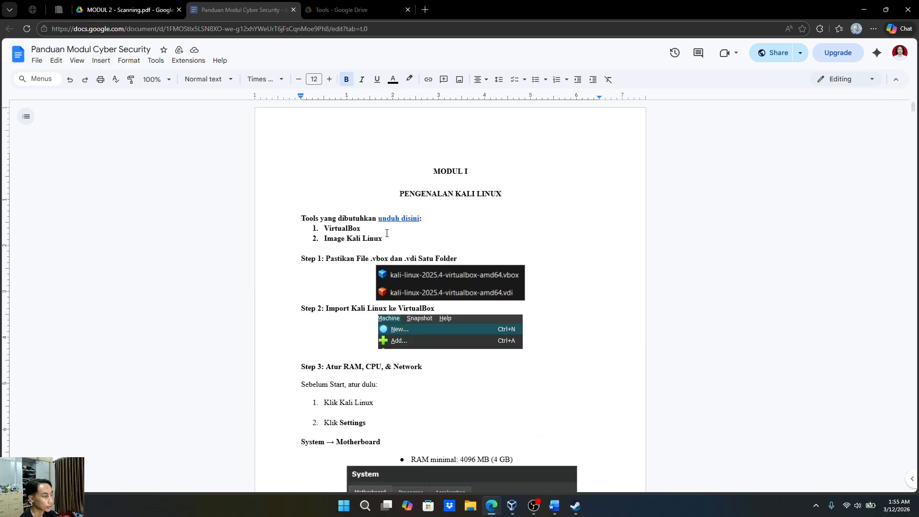
click(390, 219)
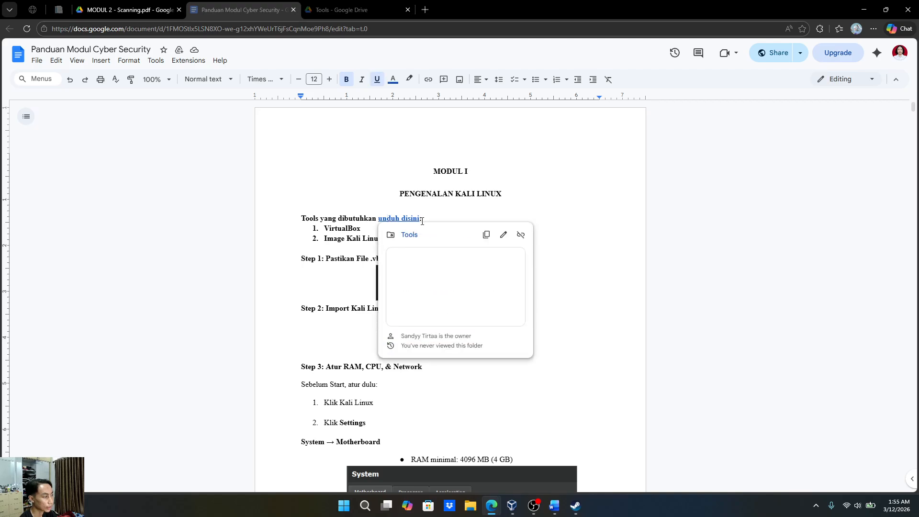
click(410, 236)
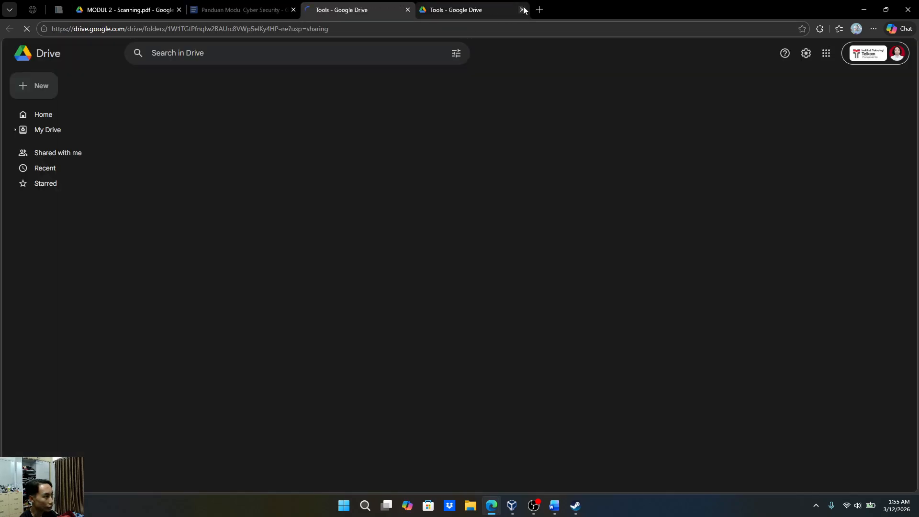
click(519, 10)
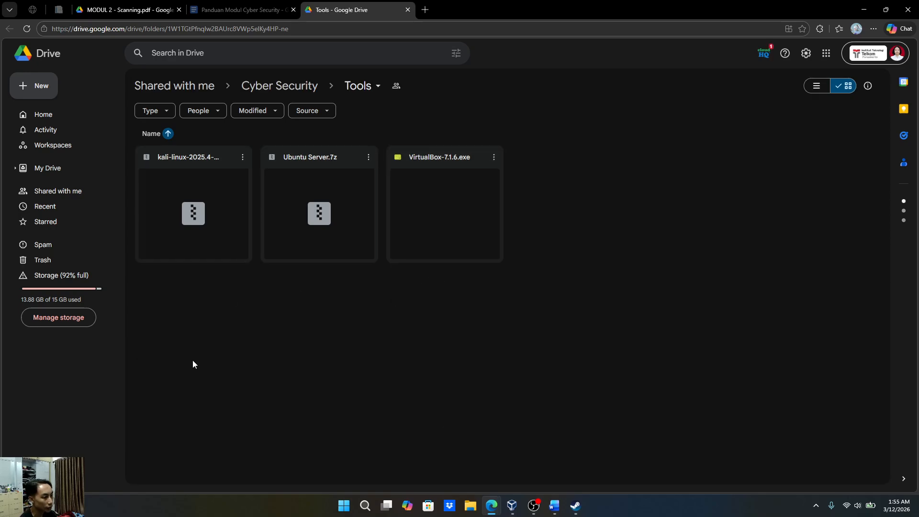
Examine the Kali Linux, Ubuntu Server and VirtualBox downloads in the shared Tools folder
drag(209, 361, 527, 143)
click(647, 330)
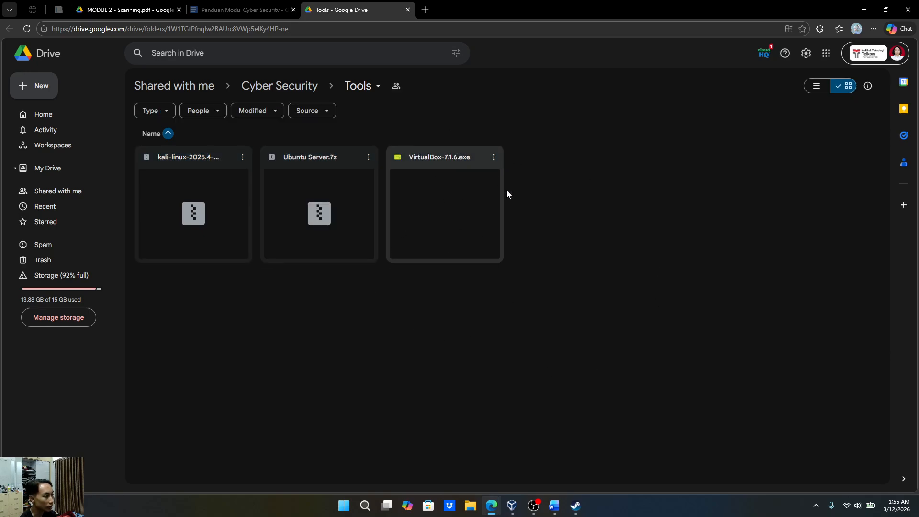
drag(235, 317, 319, 141)
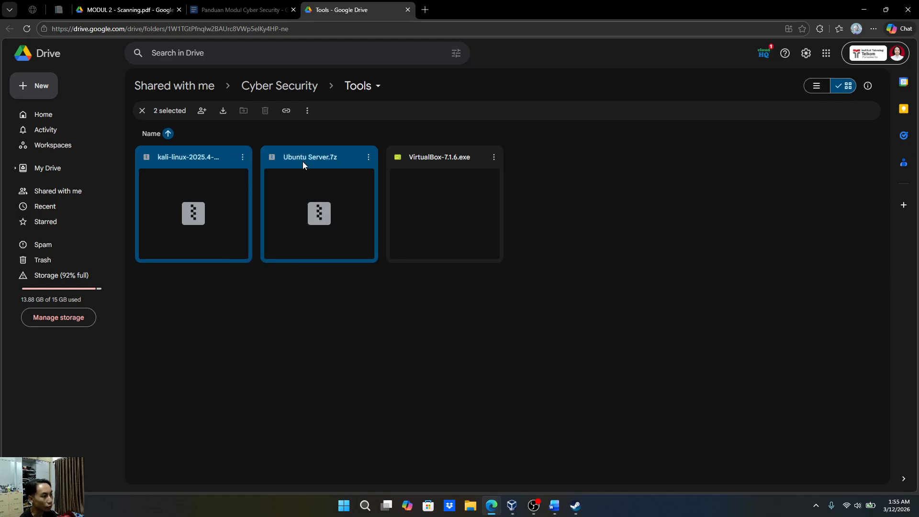
click(314, 332)
Return to the Panduan Modul Cyber Security guide and read its tools list and first Kali Linux import steps
click(234, 10)
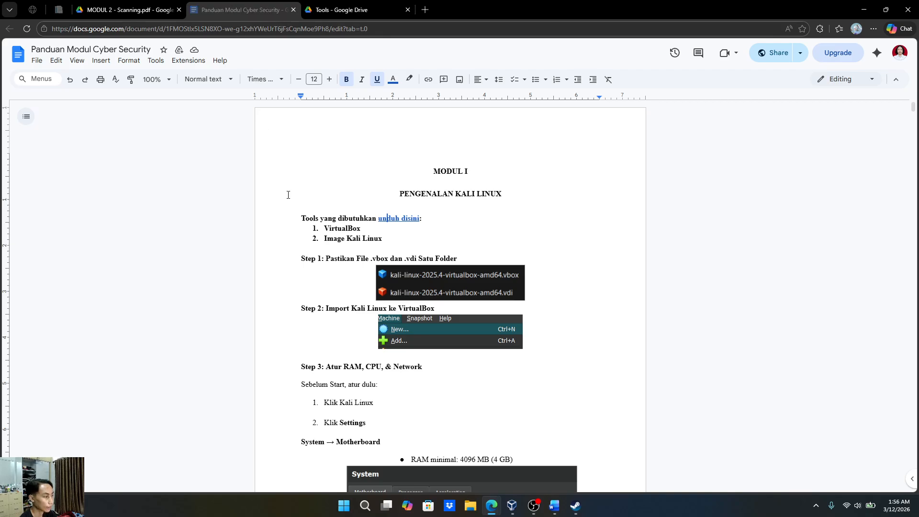
click(436, 218)
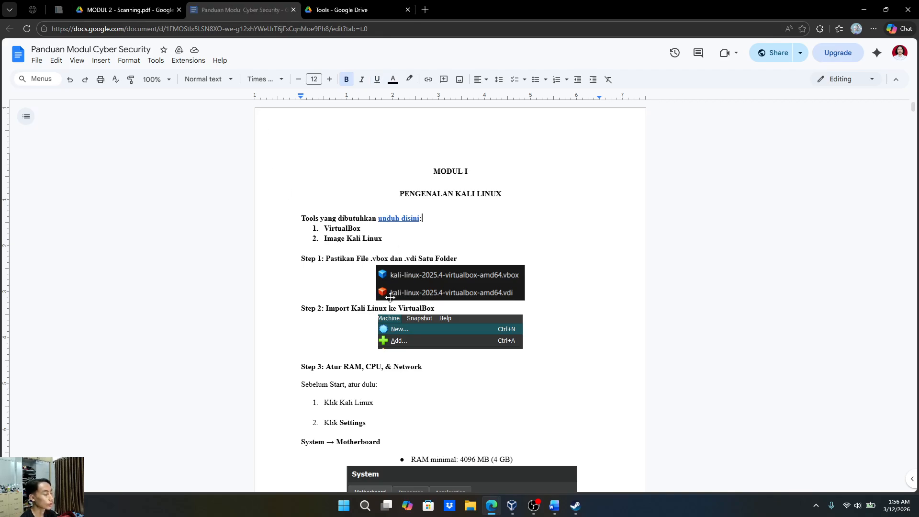
scroll(420, 260, down, 1)
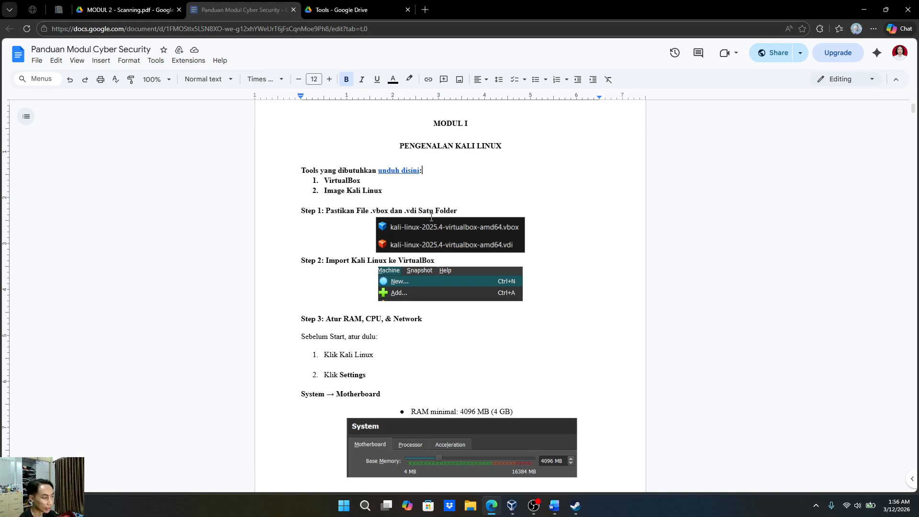
key(Down)
key(Down)
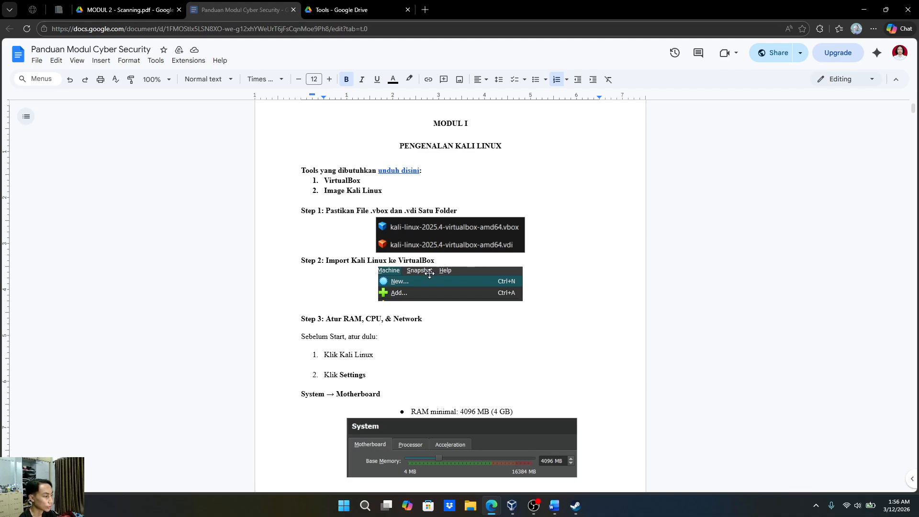
Switch to File Explorer and open the Modul 2 folder inside Kuliah, Semester 6, Asprak
click(363, 9)
click(471, 505)
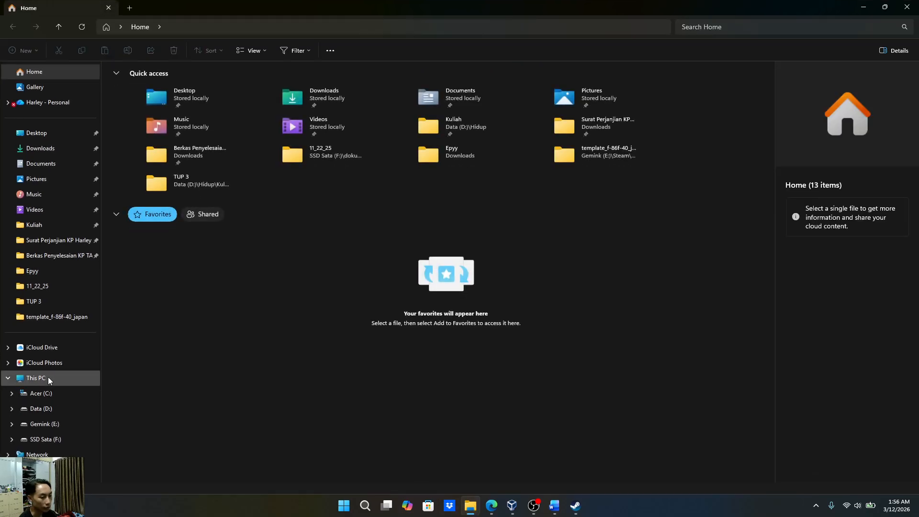
click(48, 377)
click(35, 226)
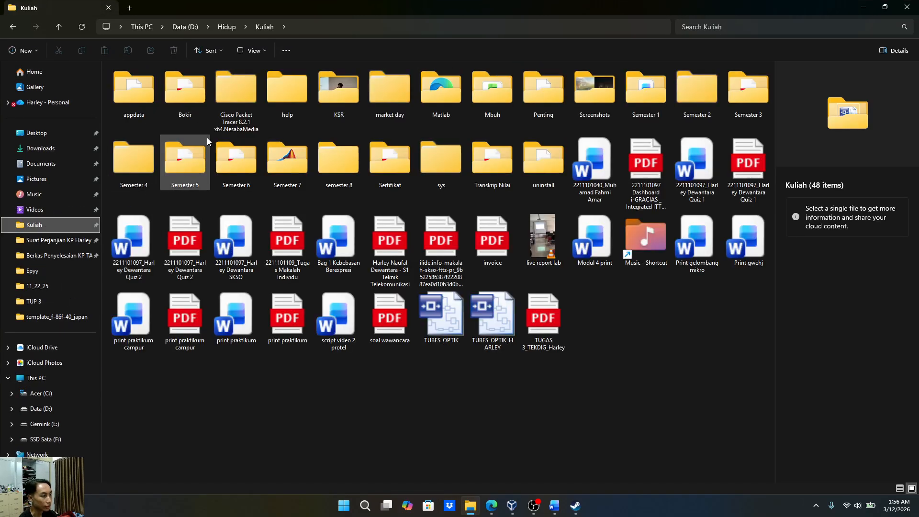
double_click(248, 181)
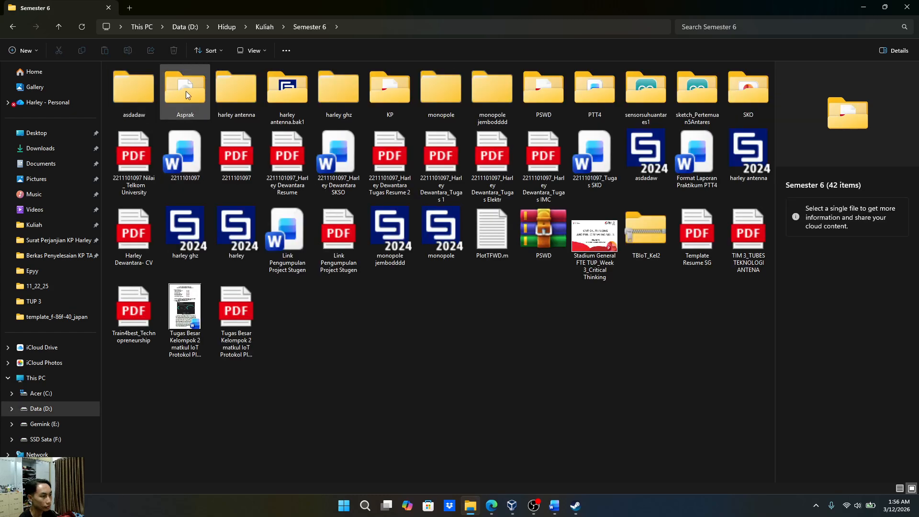
double_click(188, 96)
double_click(140, 149)
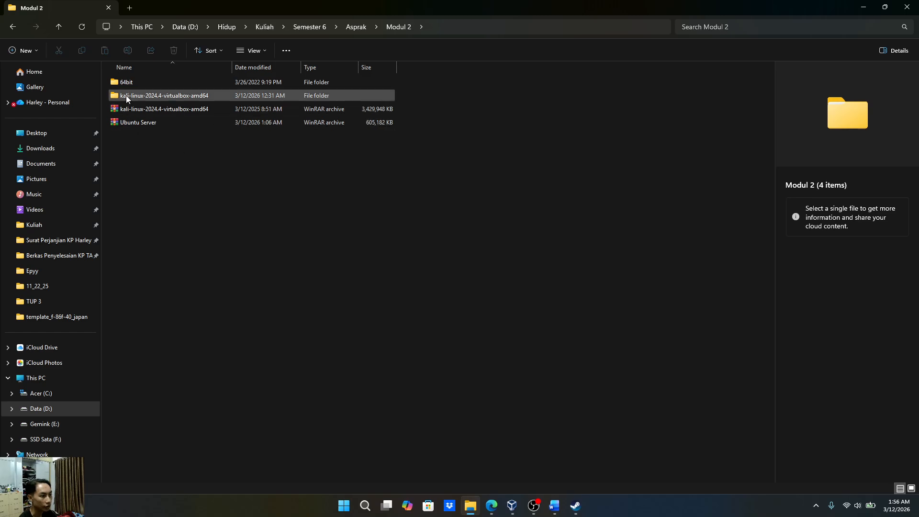
Select the kali-linux-2024.4-virtualbox-amd64 and Ubuntu Server archives and examine their WinRAR extraction options
drag(148, 156, 152, 114)
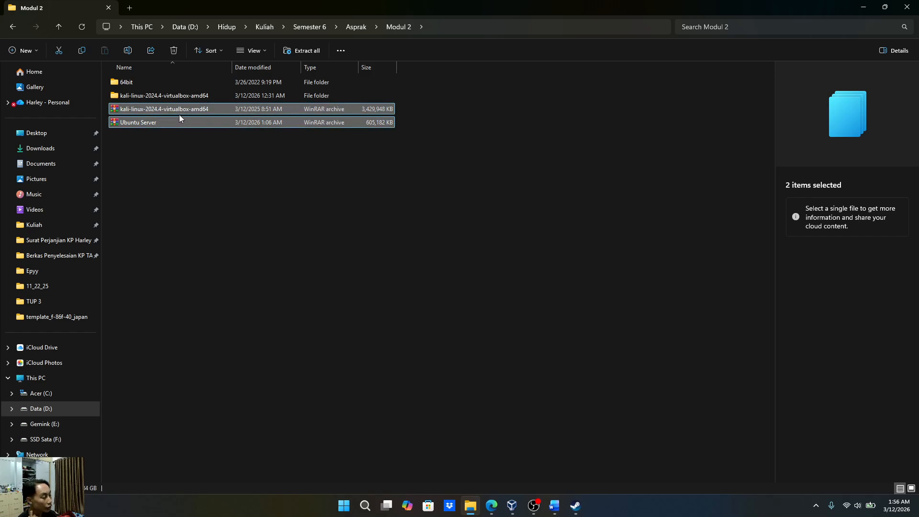
right_click(153, 120)
mouse_move(240, 283)
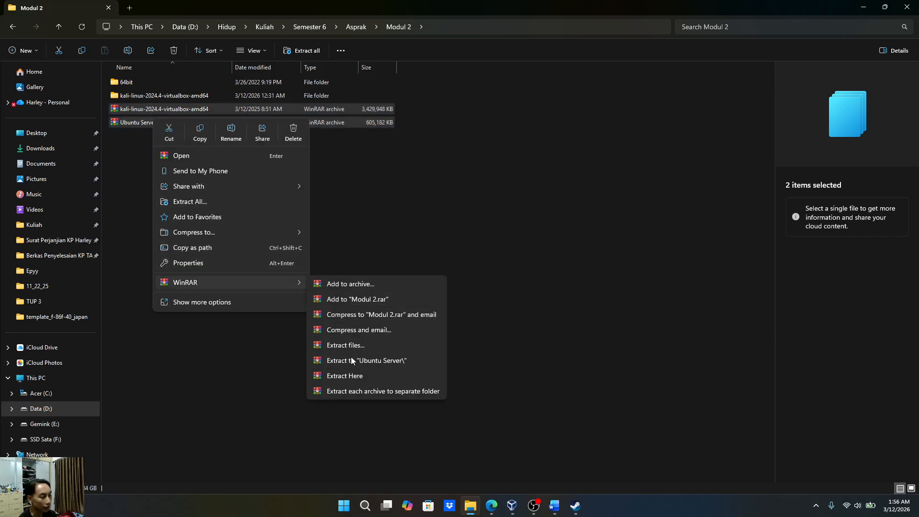
click(389, 219)
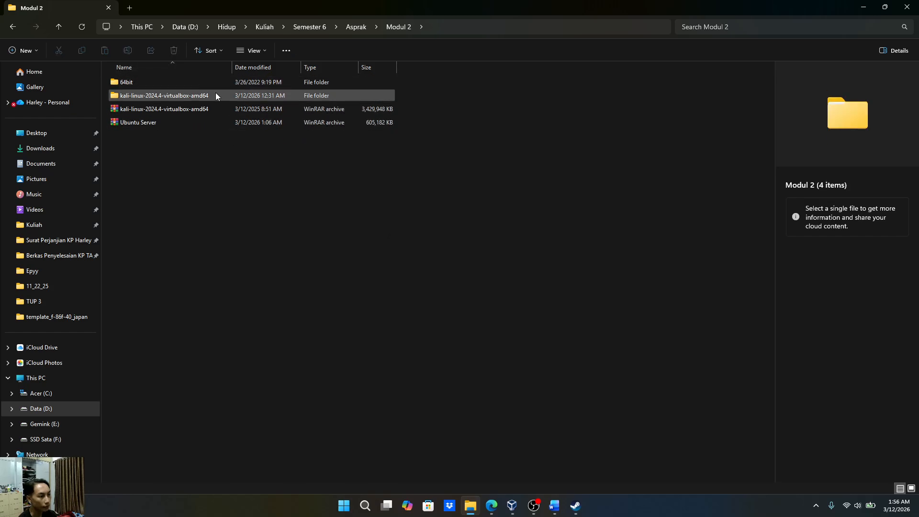
Switch to Oracle VM VirtualBox Manager and start creating a new virtual machine named "kali linux 2"
click(512, 510)
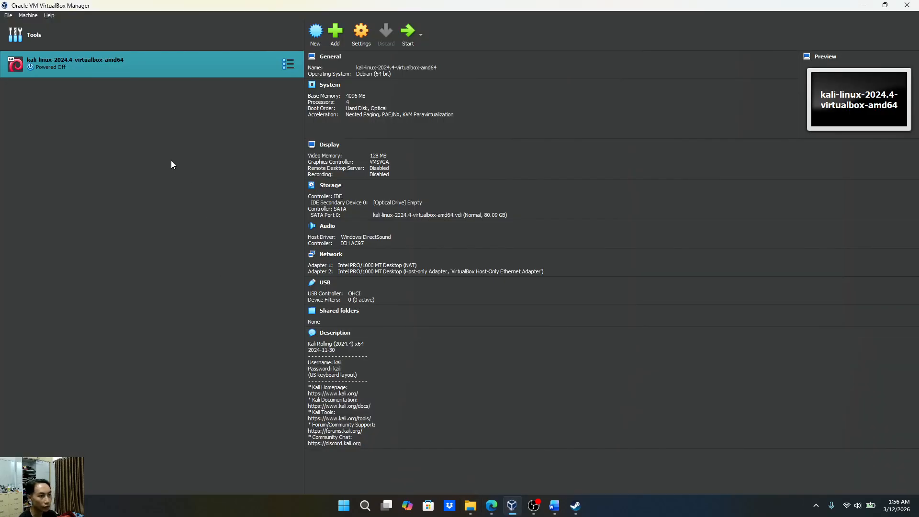
click(29, 16)
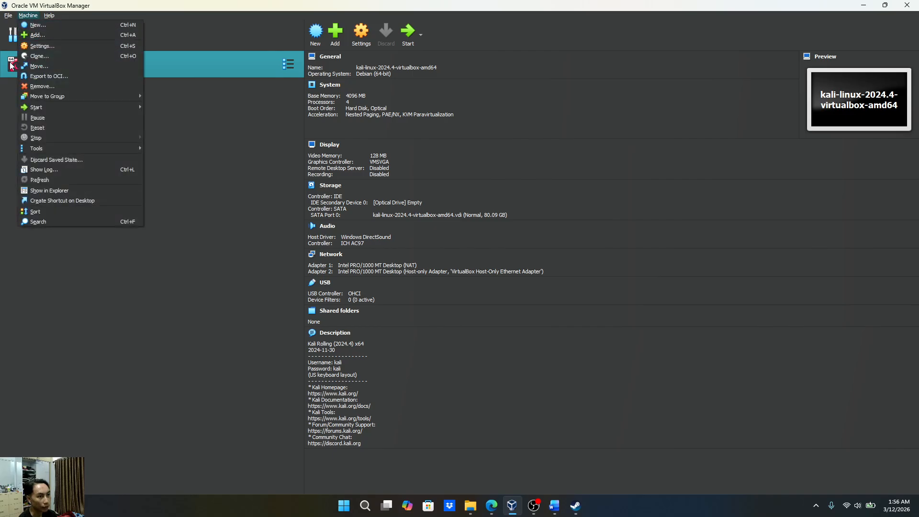
click(48, 26)
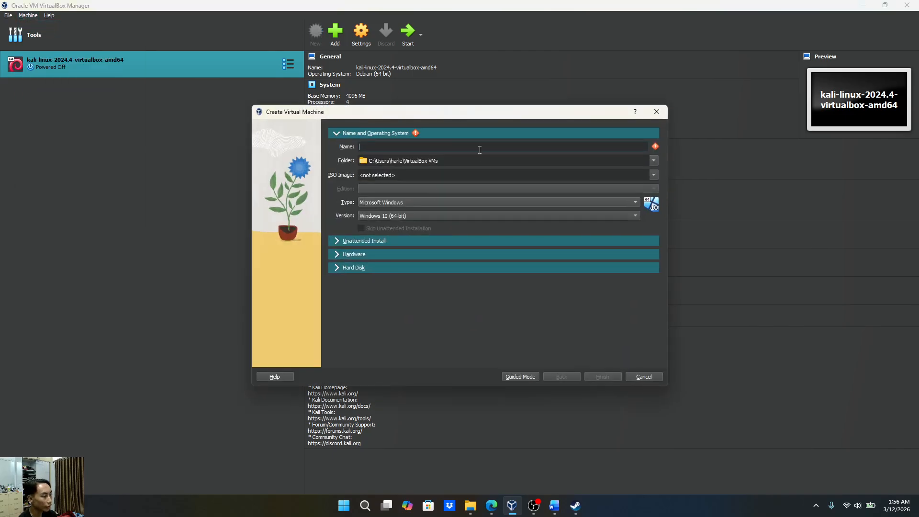
text(kali li)
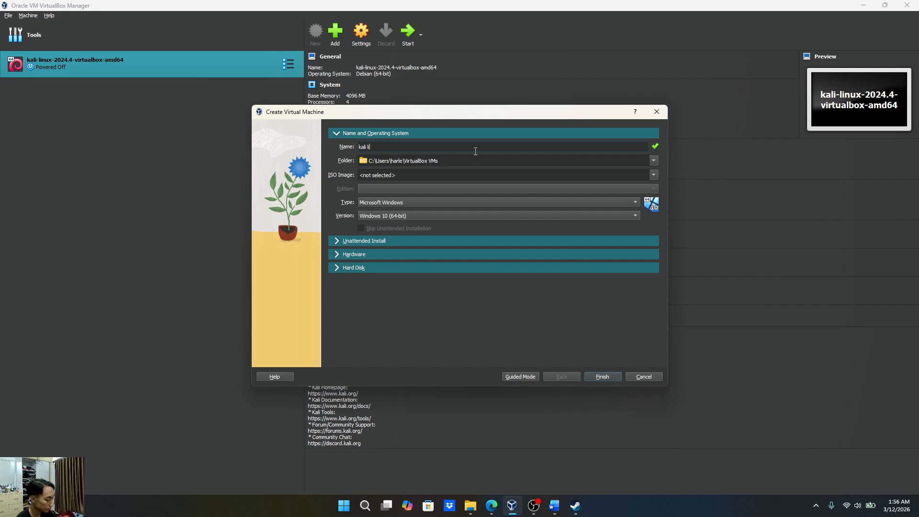
text(nux)
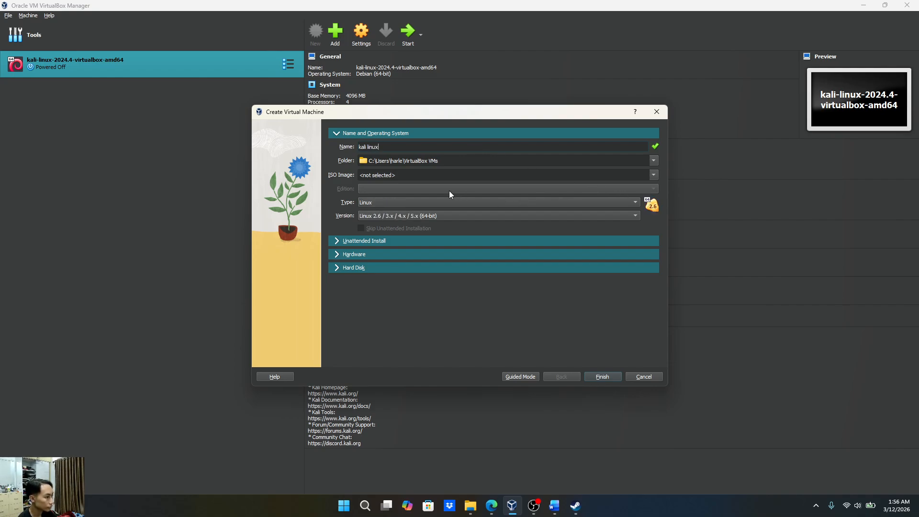
text( 2)
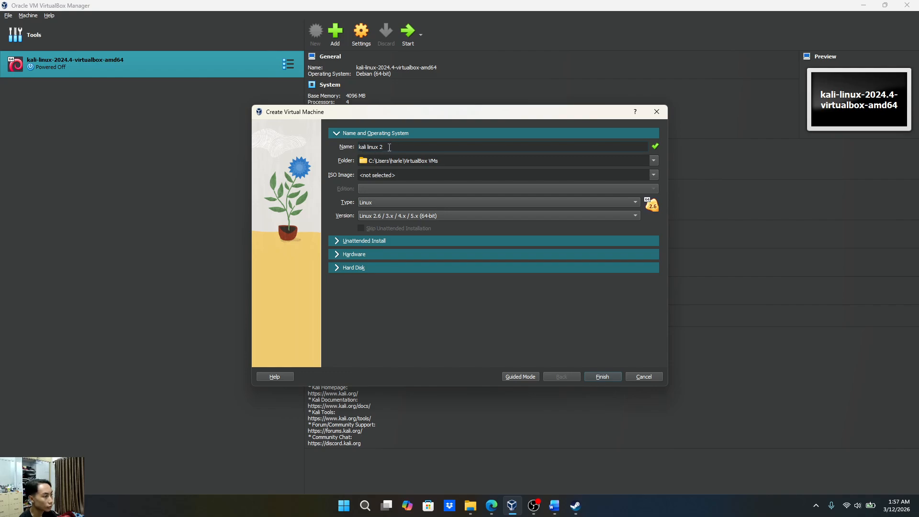
Set the new virtual machine's base memory to 4096 MB and raise its processor count by one
click(348, 242)
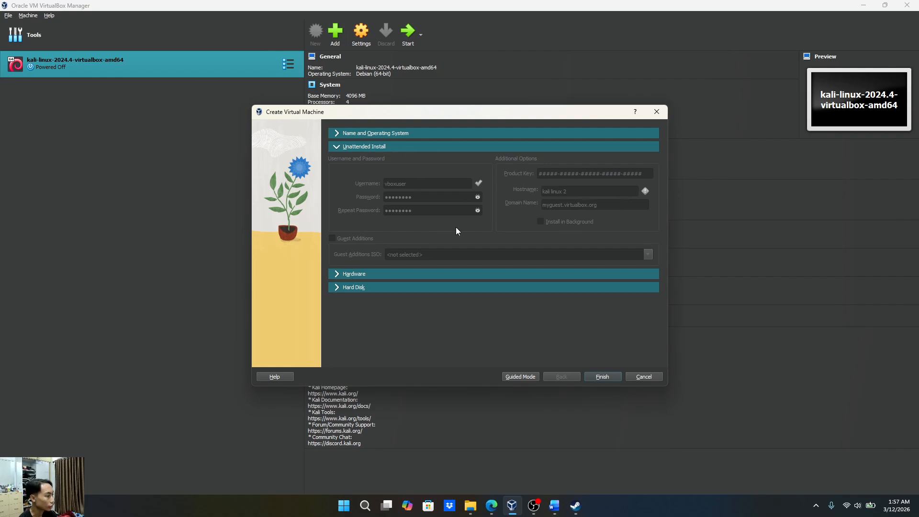
click(348, 276)
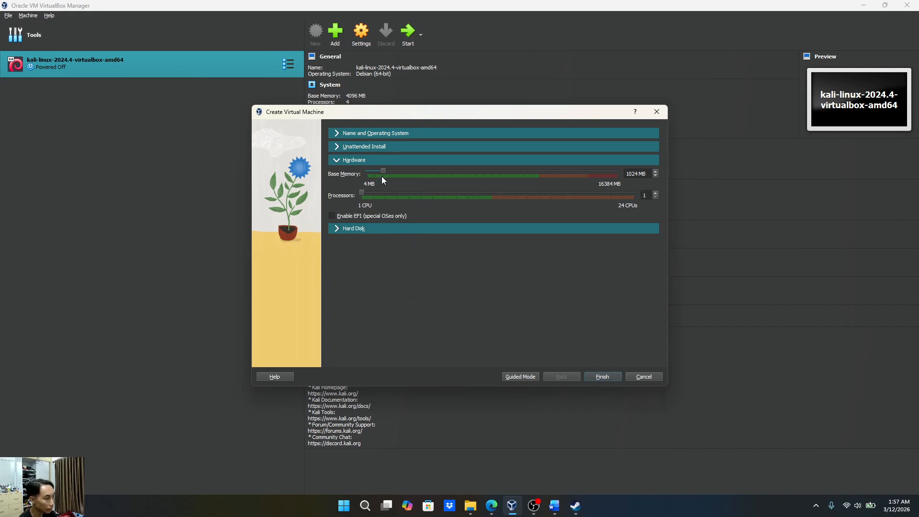
drag(385, 172, 427, 169)
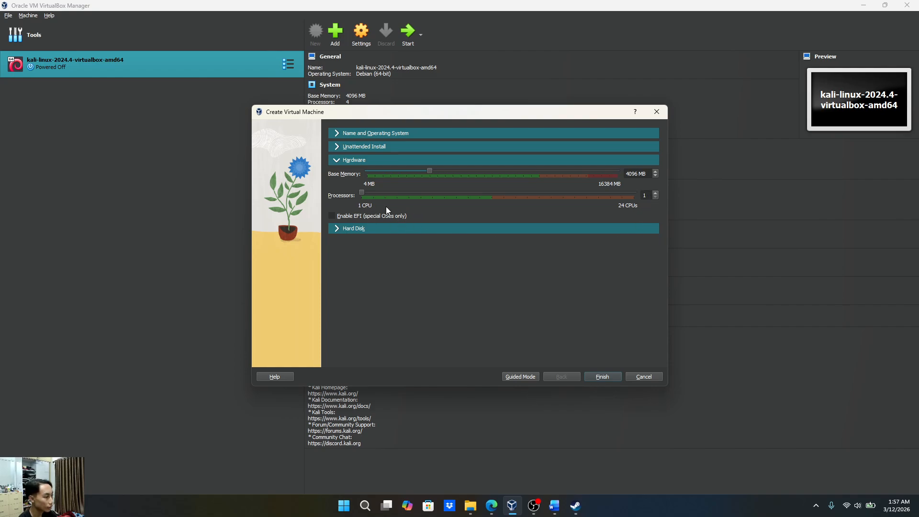
click(656, 193)
Set the new virtual machine to use an existing virtual hard disk file and open the disk selector
click(364, 229)
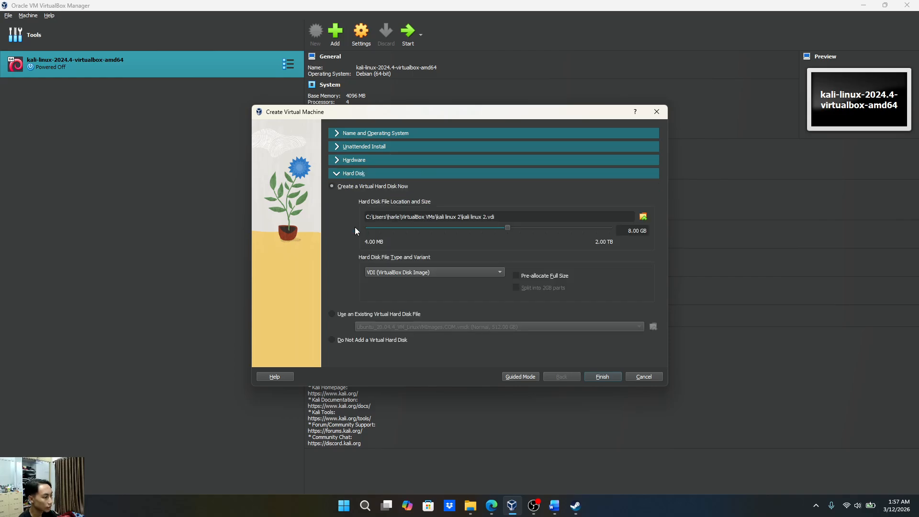
click(331, 314)
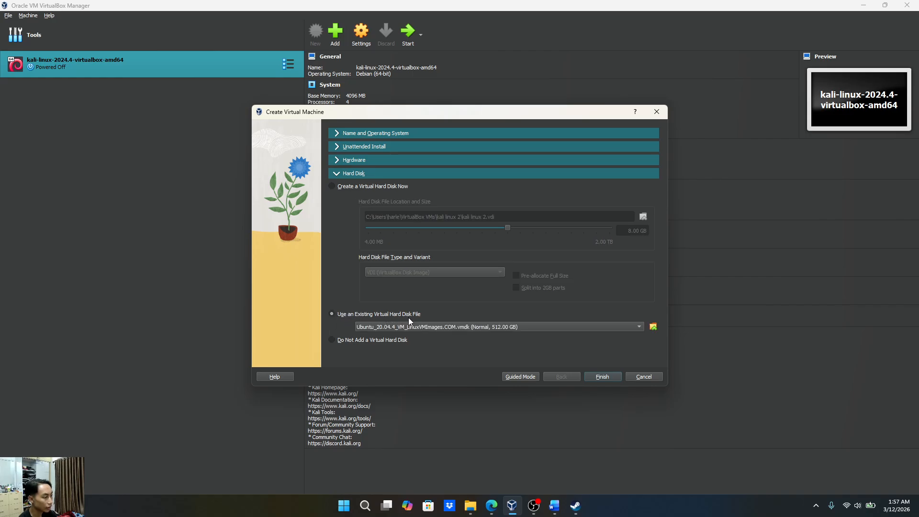
click(653, 328)
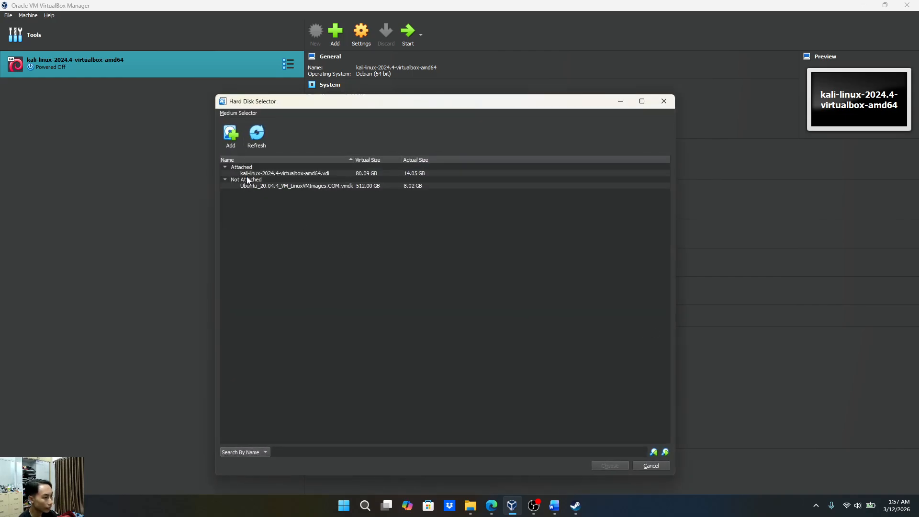
Try to add the kali-linux-2024.4-virtualbox-amd64 disk image from the Modul 2 folder inside Kuliah, Semester 6, Asprak
click(236, 145)
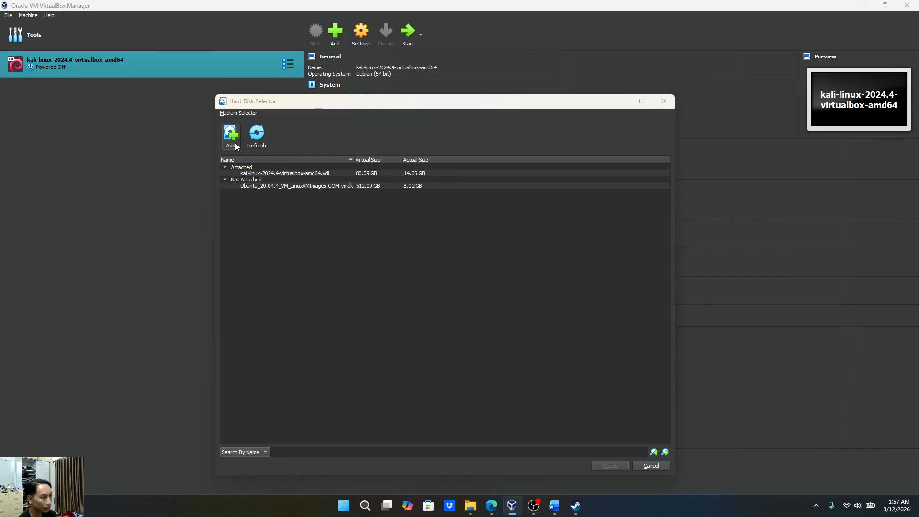
click(242, 296)
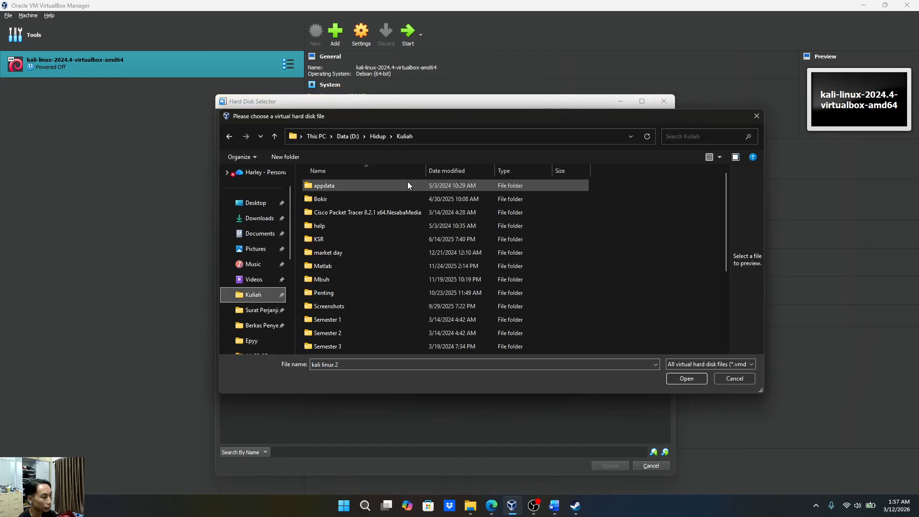
scroll(334, 312, down, 2)
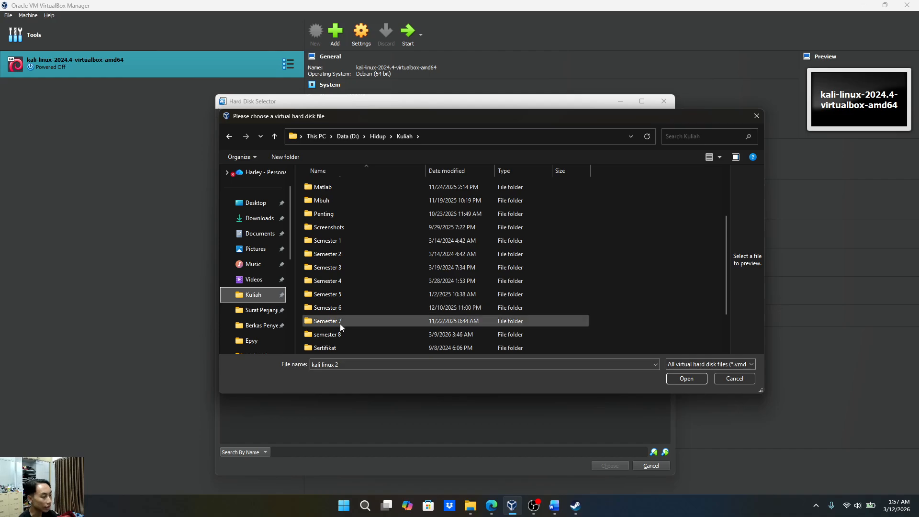
double_click(345, 308)
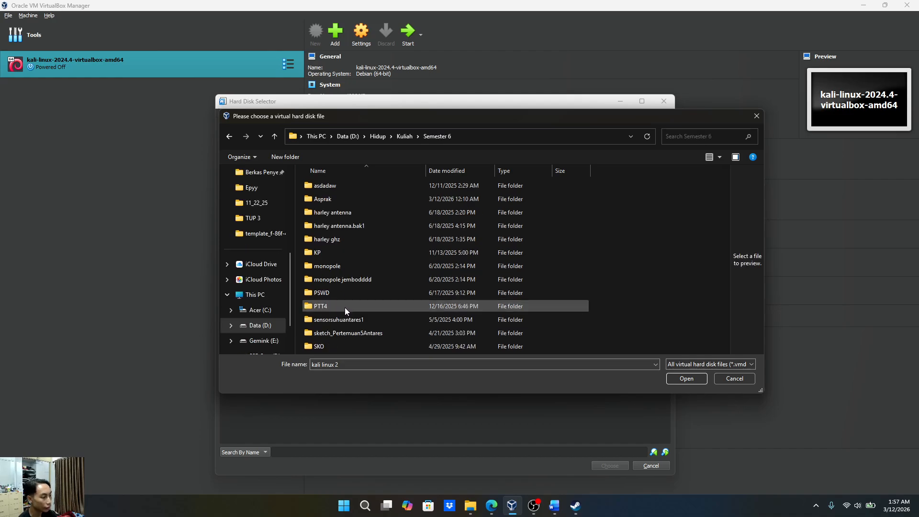
double_click(345, 201)
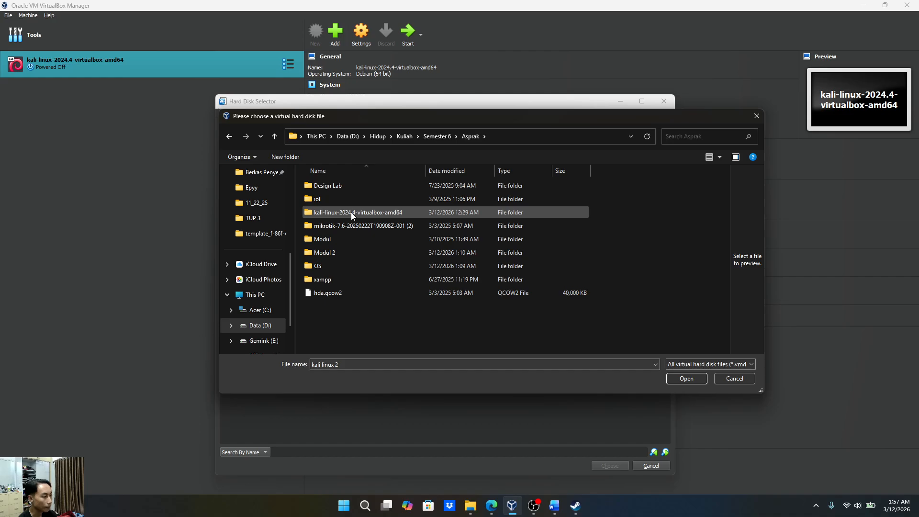
double_click(333, 249)
double_click(343, 199)
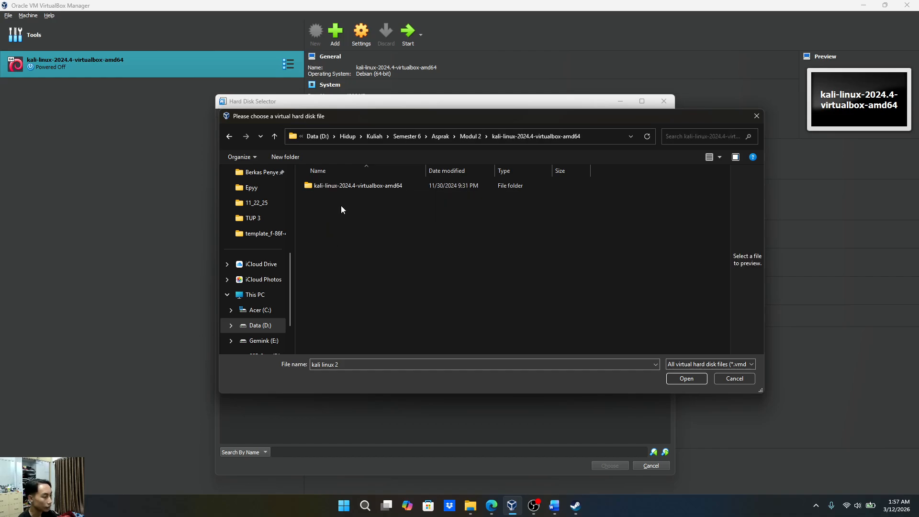
double_click(404, 190)
click(460, 187)
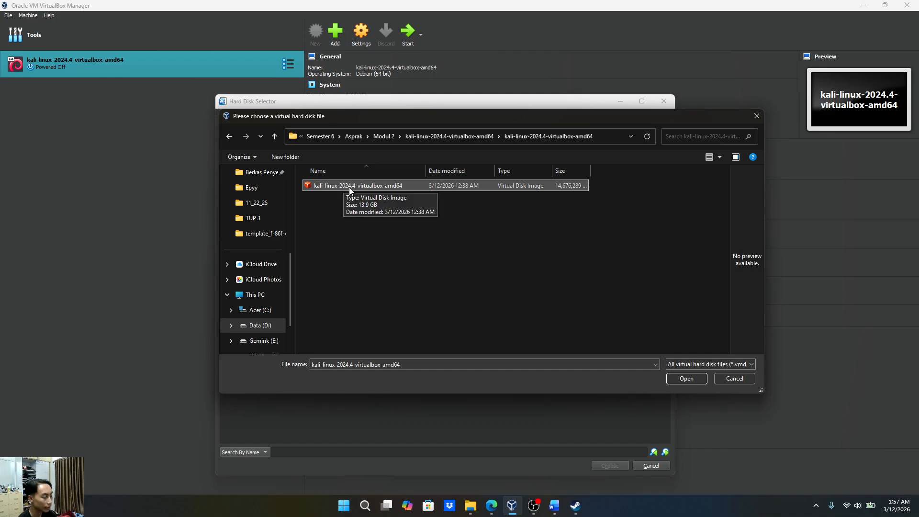
click(685, 378)
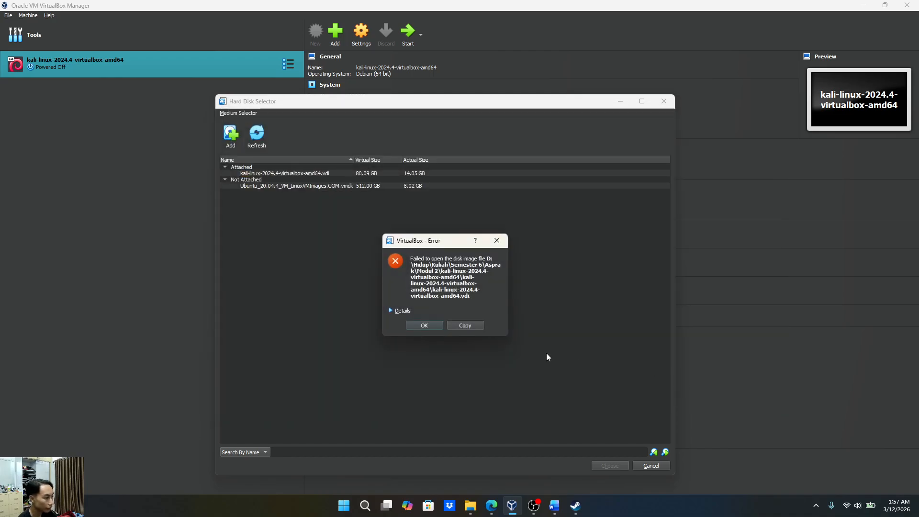
click(498, 241)
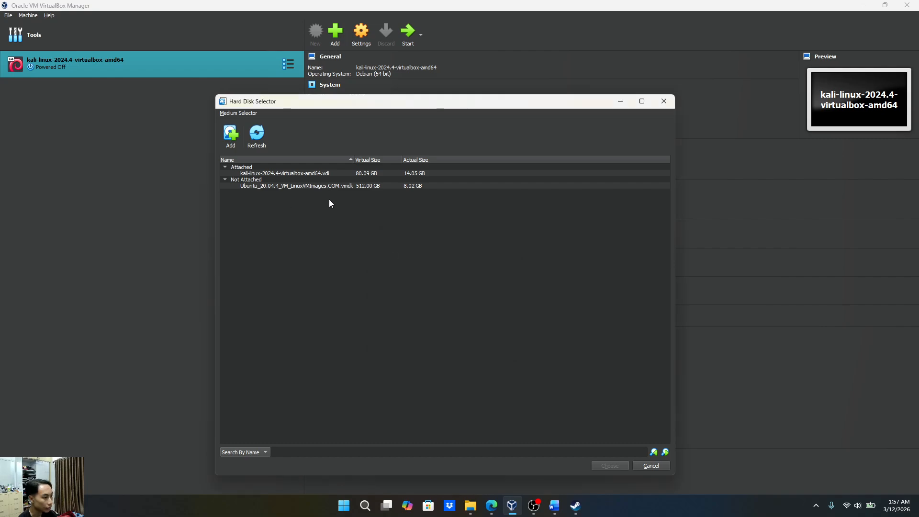
Choose the already registered kali-linux-2024.4-virtualbox-amd64.vdi as the hard disk and finish creating the virtual machine
click(312, 174)
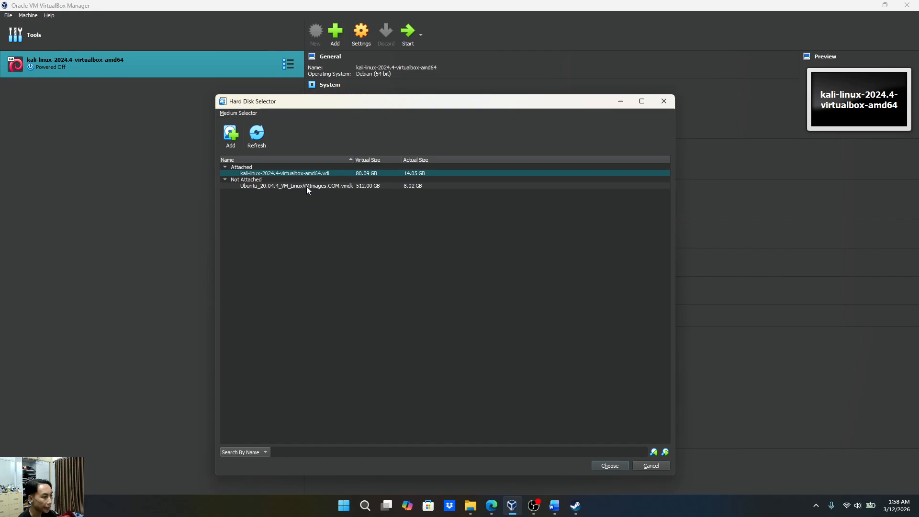
click(610, 465)
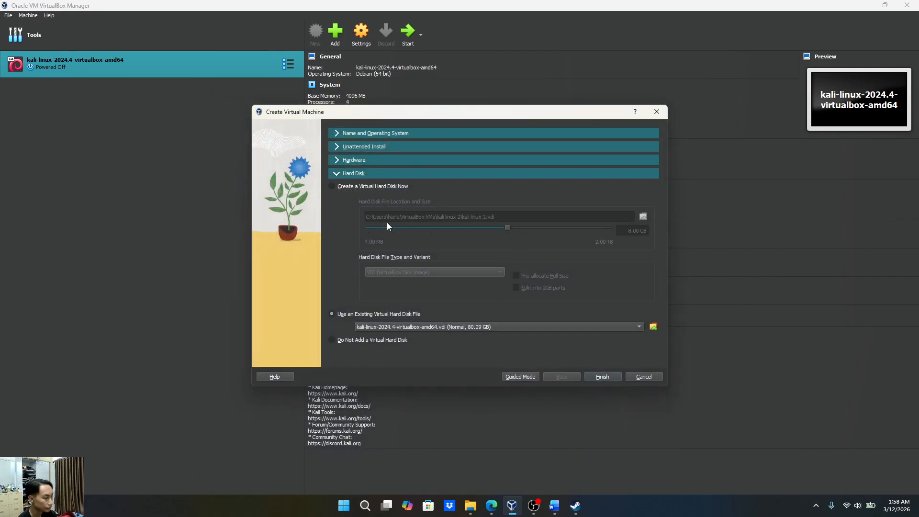
click(606, 378)
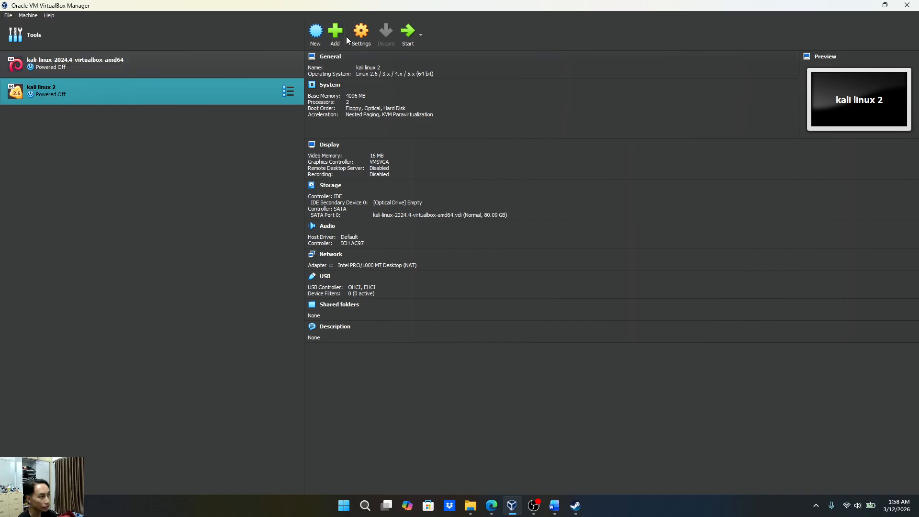
Enable network Adapter 2 for kali linux 2, attach it to Host-only Adapter, and save the settings
click(364, 35)
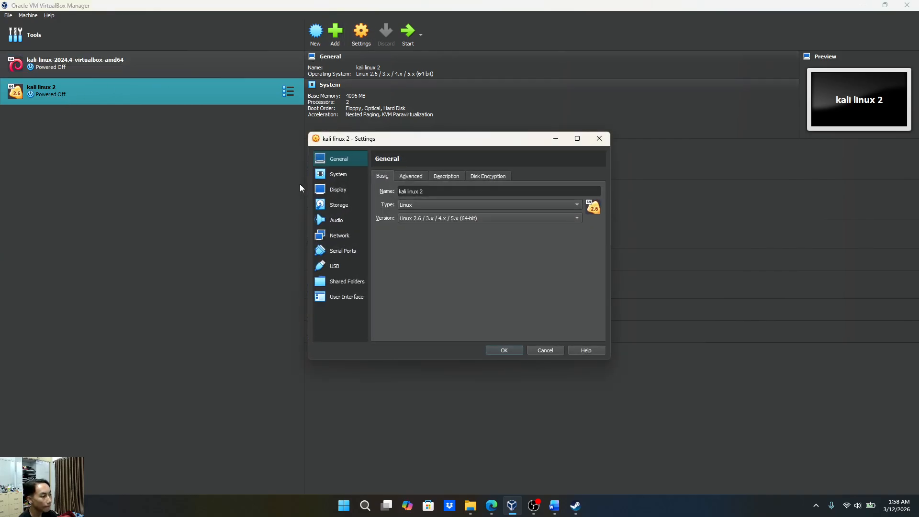
click(343, 237)
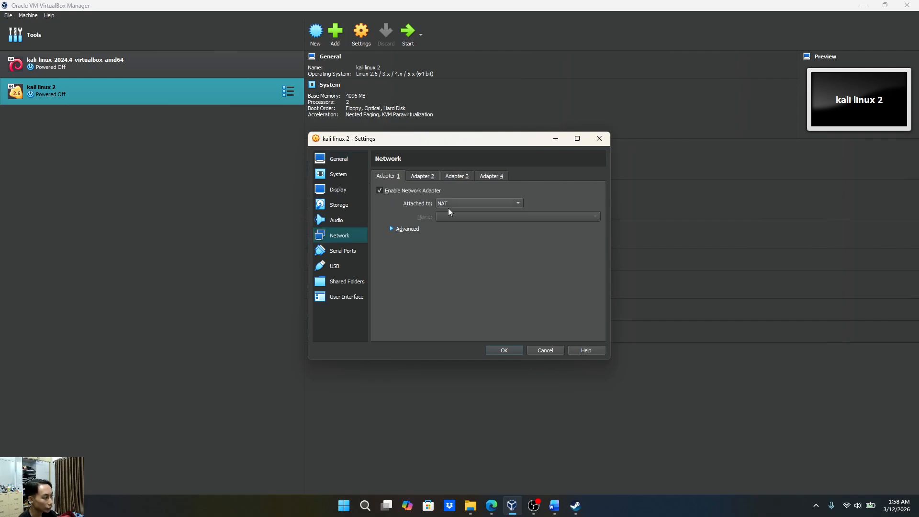
click(418, 176)
click(378, 192)
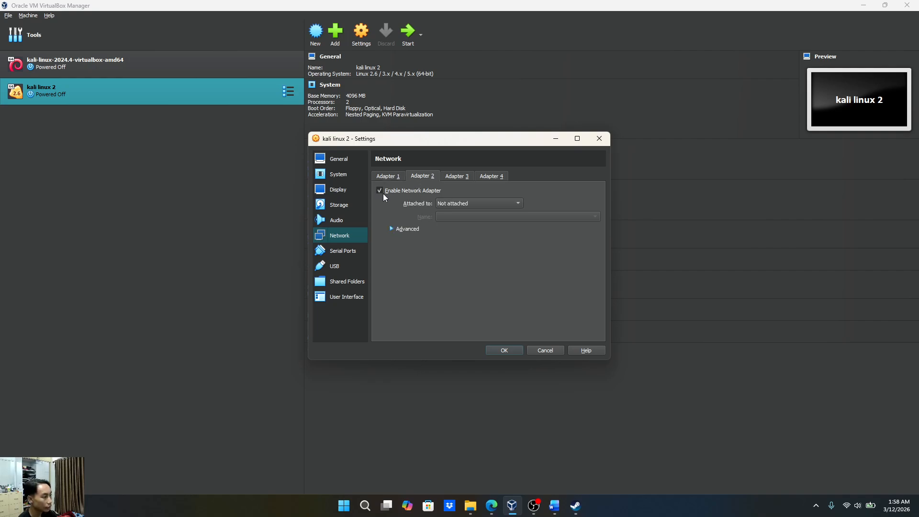
click(464, 203)
click(460, 165)
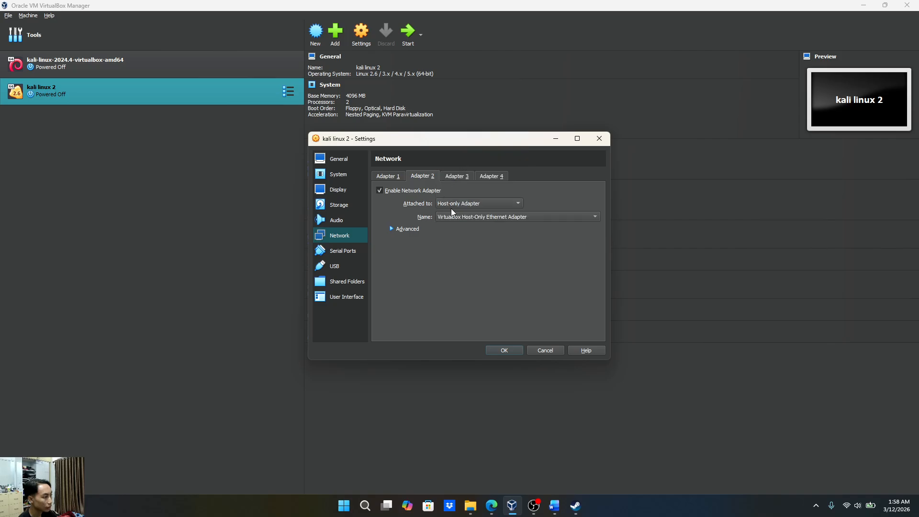
click(513, 352)
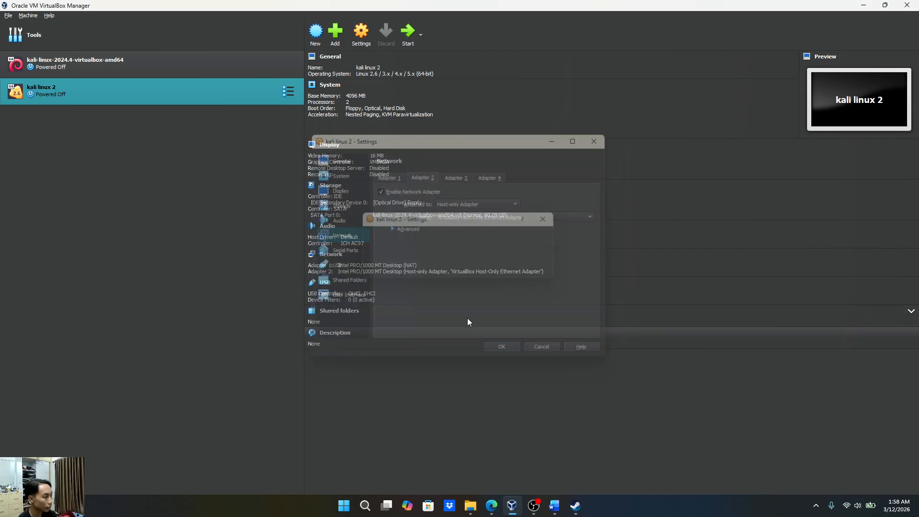
Open the Network Manager and check the manual IPv4 address settings of VirtualBox Host-Only Ethernet Adapter
click(27, 16)
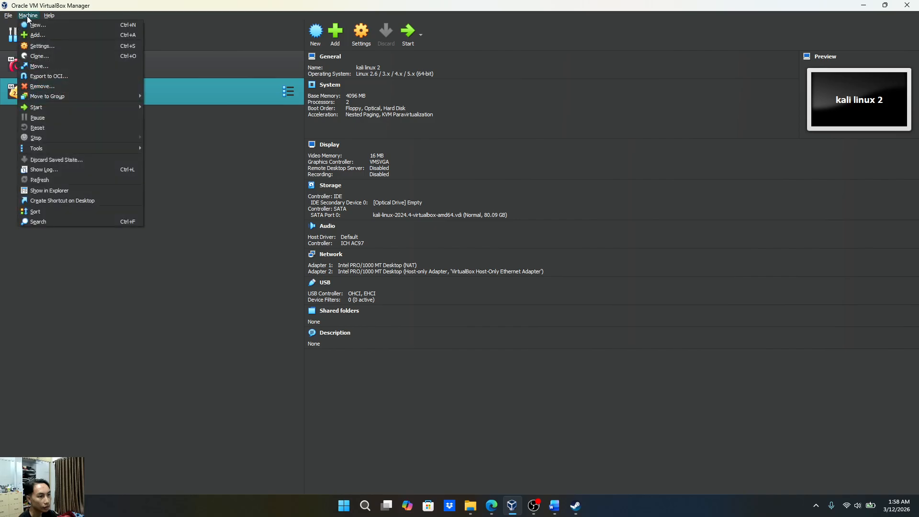
click(8, 16)
mouse_move(37, 56)
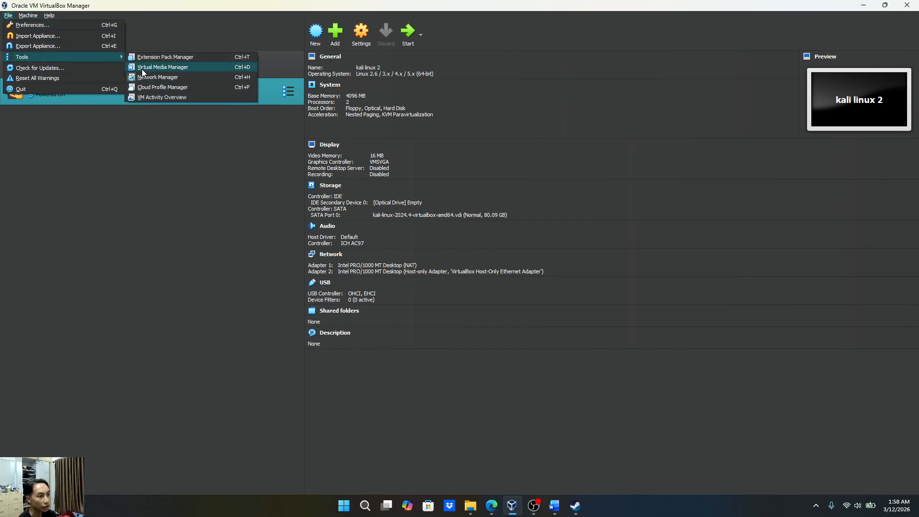
click(152, 77)
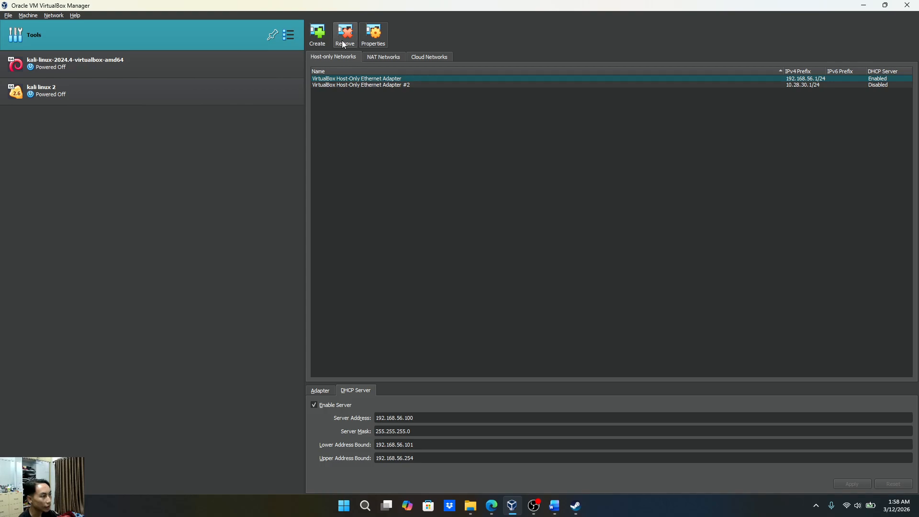
click(315, 390)
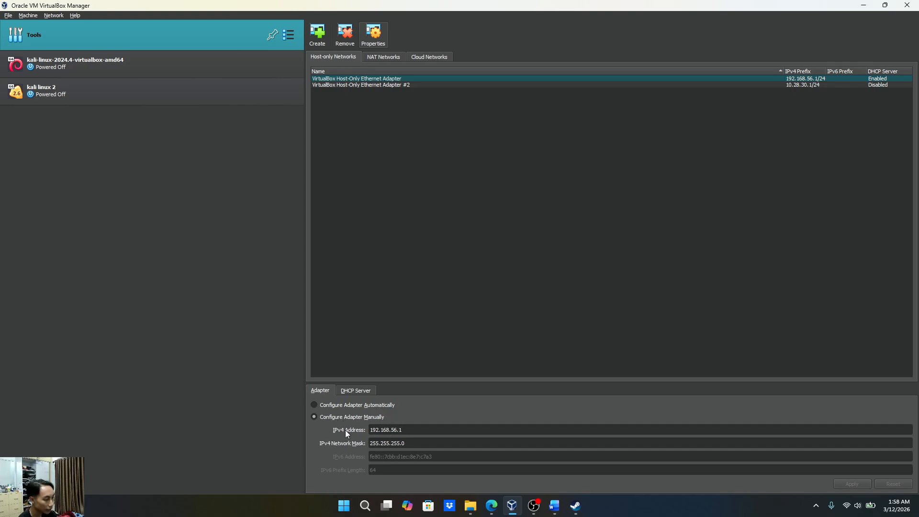
click(395, 430)
key(BackSpace)
text(6)
Compare the host-only adapter's IPv4 settings with its DHCP server address, mask, and lower and upper address bounds
click(358, 391)
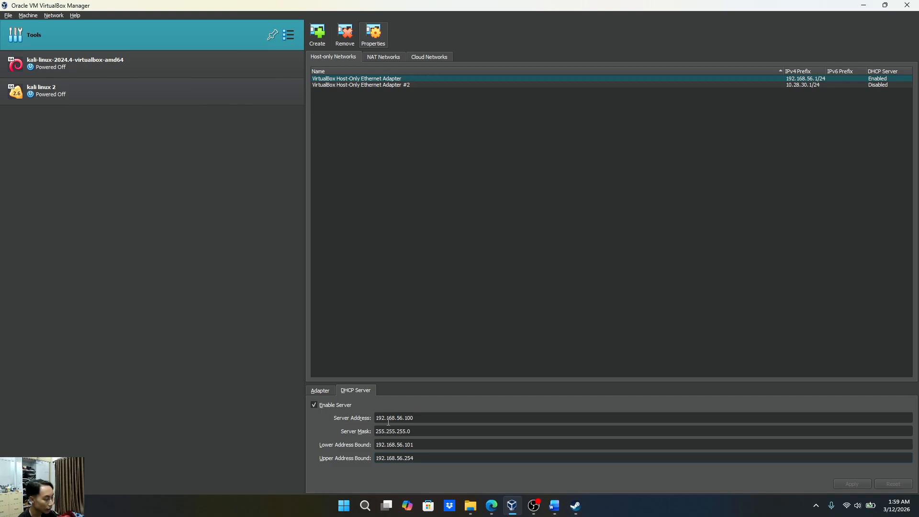
click(322, 391)
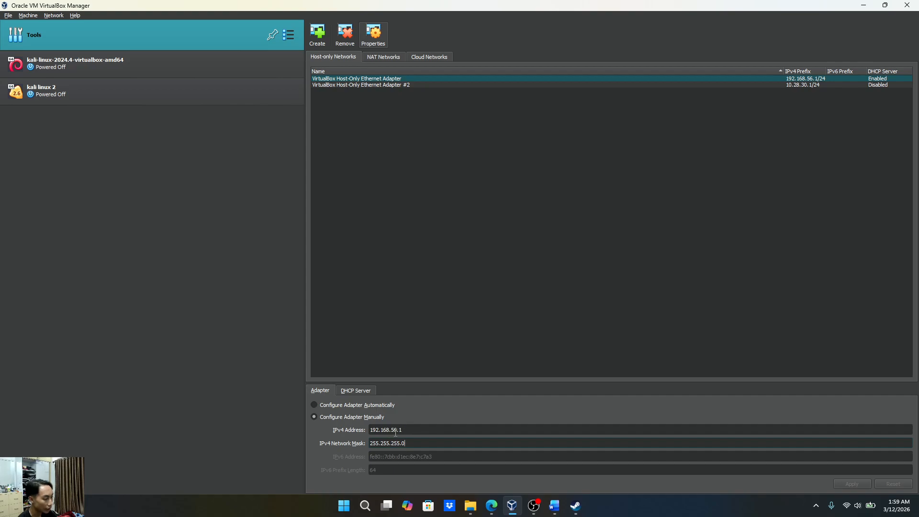
click(354, 392)
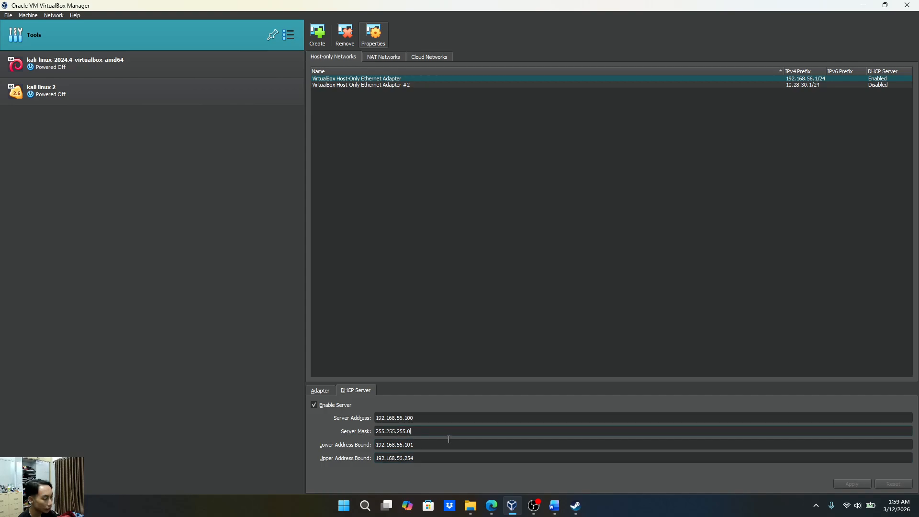
click(433, 446)
click(419, 461)
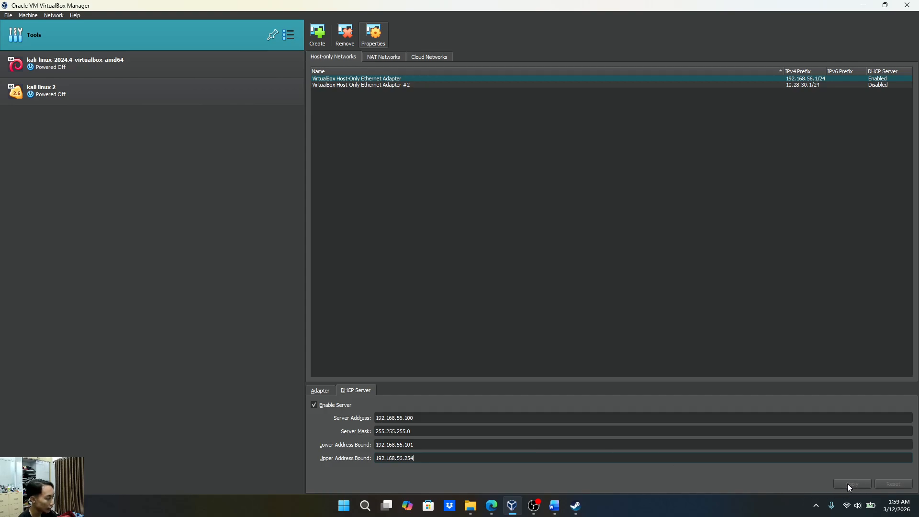
mouse_move(393, 79)
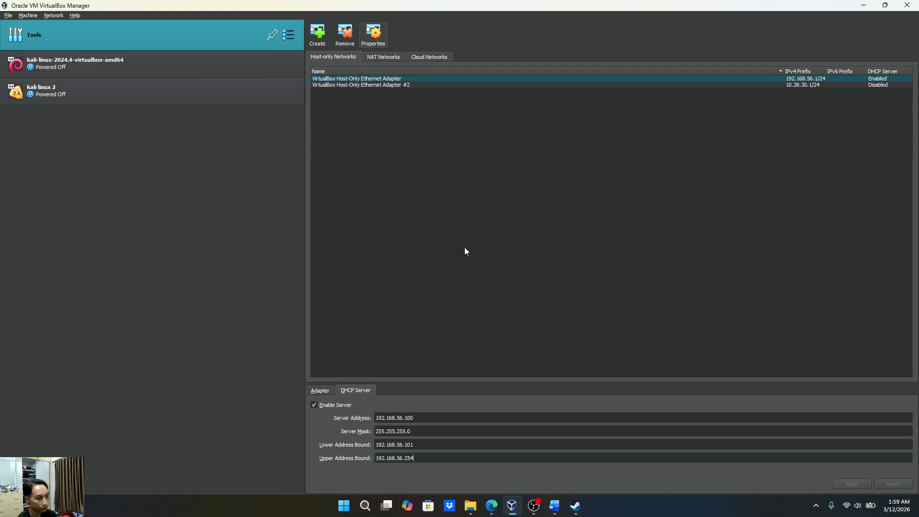
In kali linux 2's network settings, select VirtualBox Host-Only Ethernet Adapter as the name for Adapter 2 and save
click(170, 97)
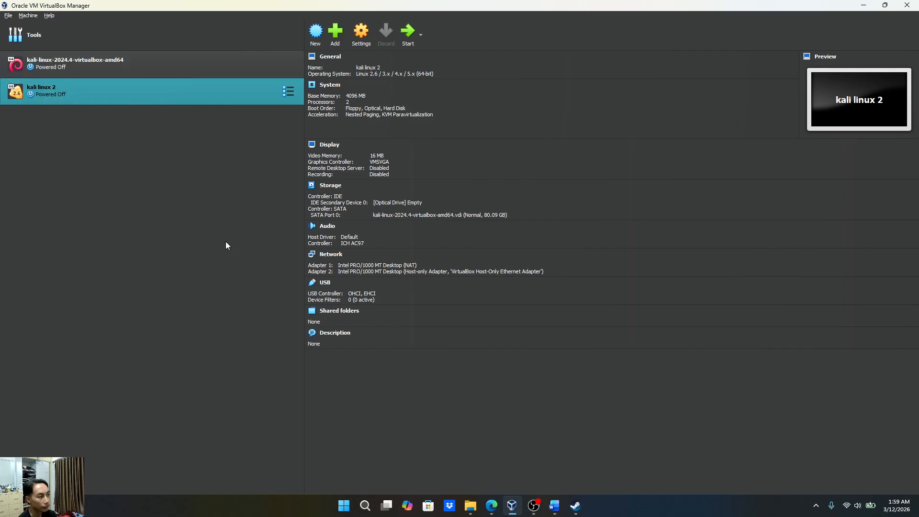
click(358, 37)
click(344, 237)
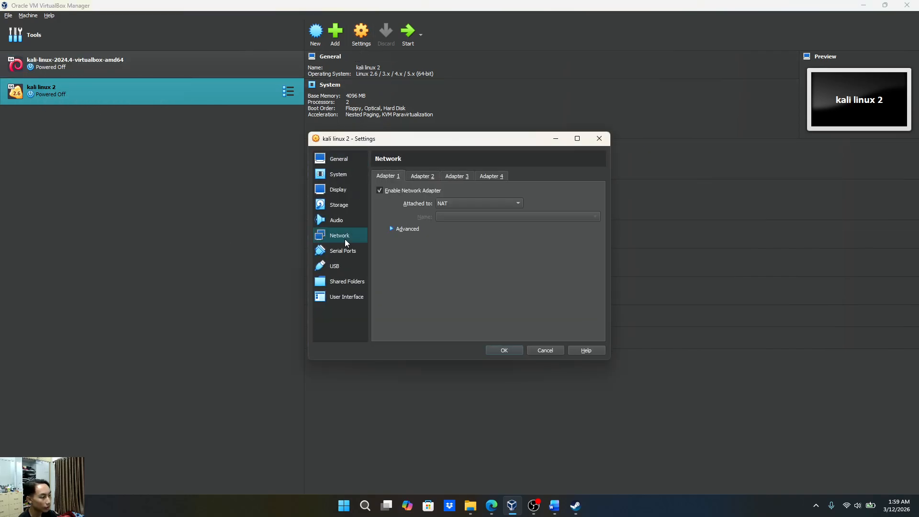
click(427, 179)
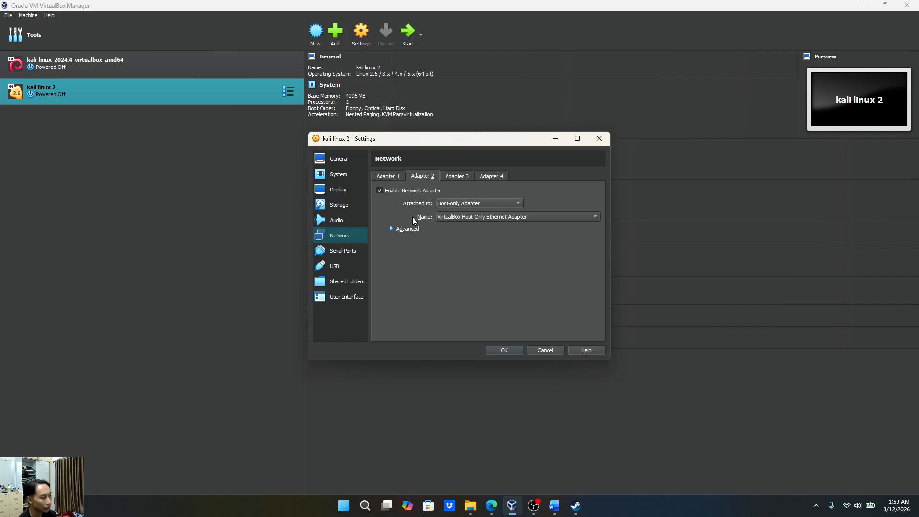
click(473, 216)
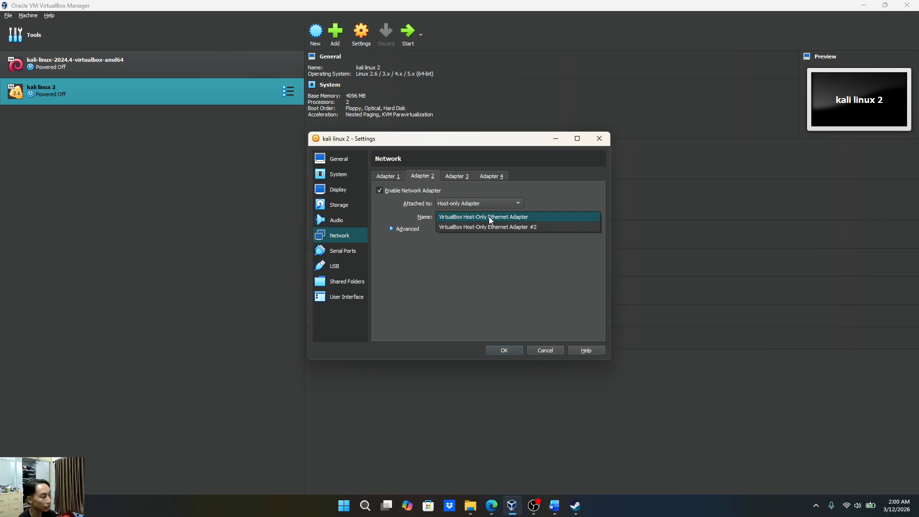
click(490, 217)
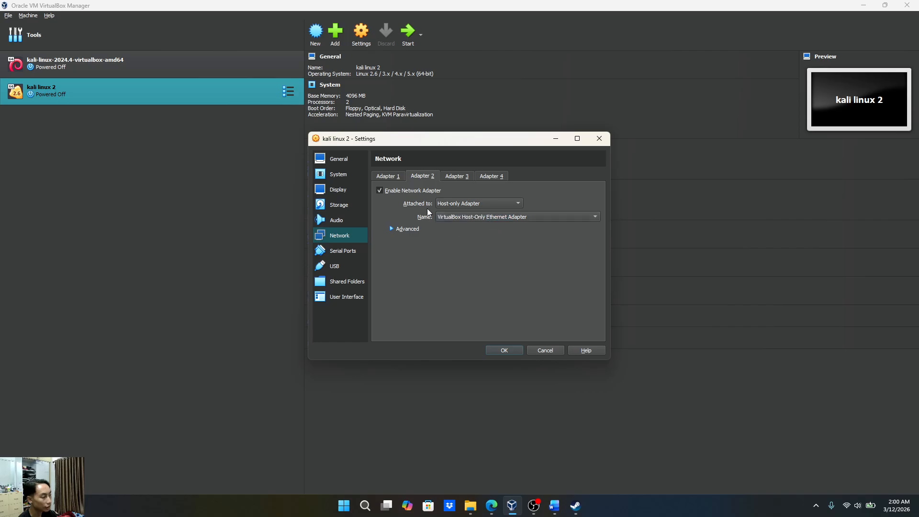
click(506, 350)
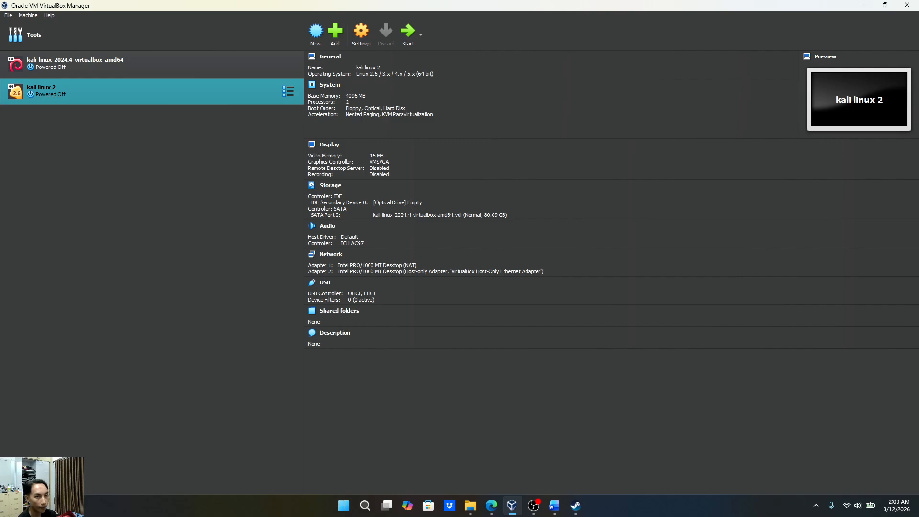
Start the kali linux 2 virtual machine, maximize its window, and dismiss the keyboard capture and mouse integration notices
click(405, 34)
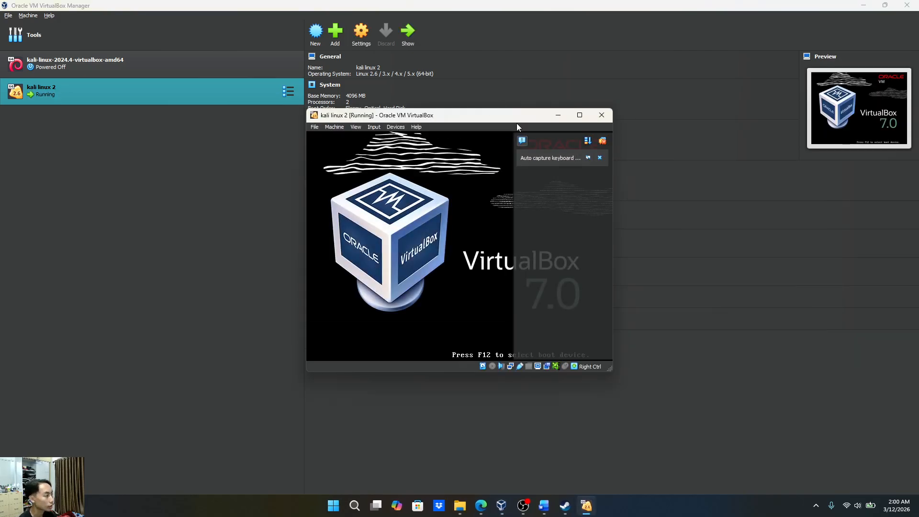
click(600, 157)
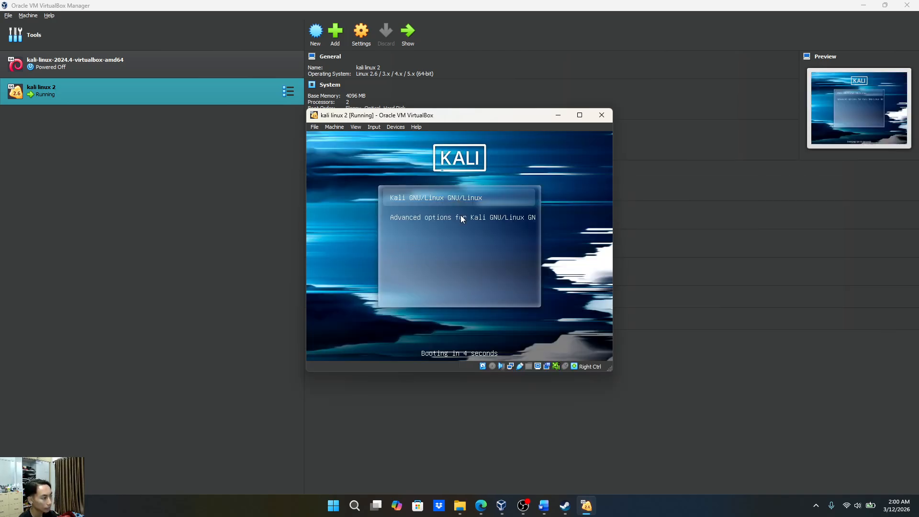
click(581, 116)
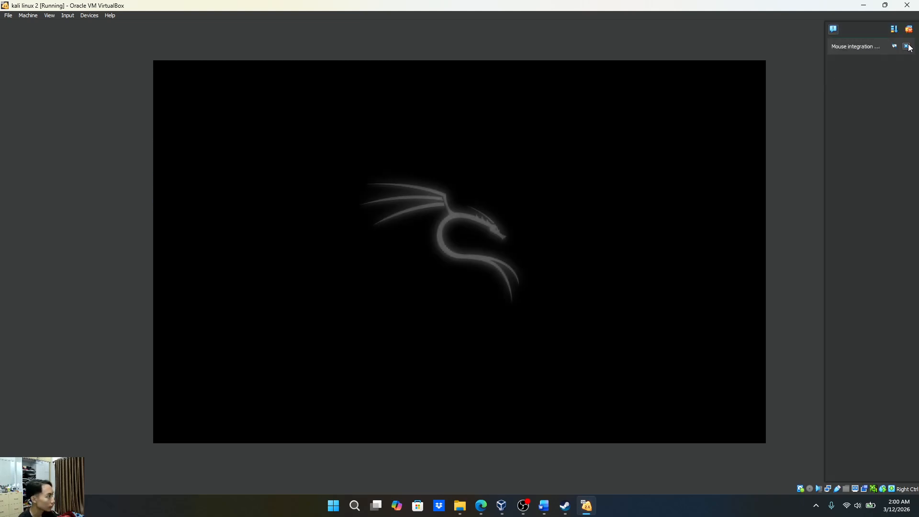
click(907, 46)
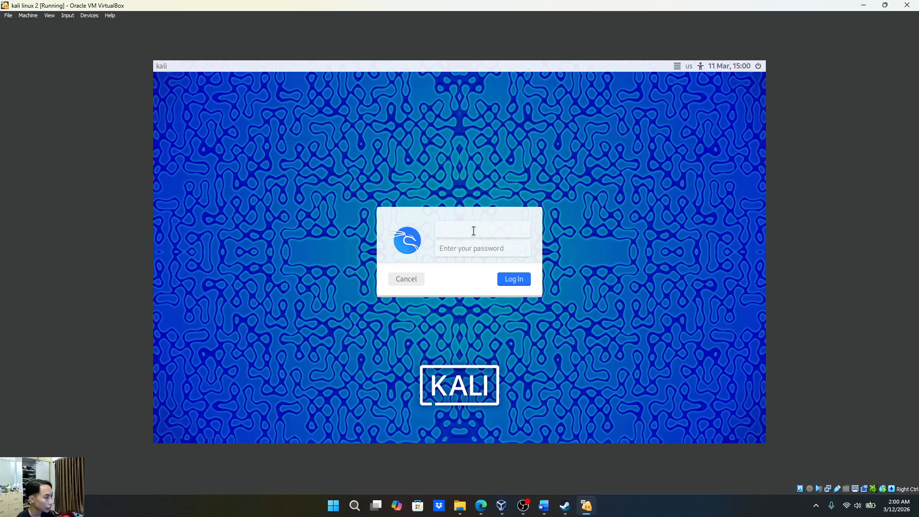
Log in to Kali with the username kali and the account password
text(kali)
key(Tab)
text(kali)
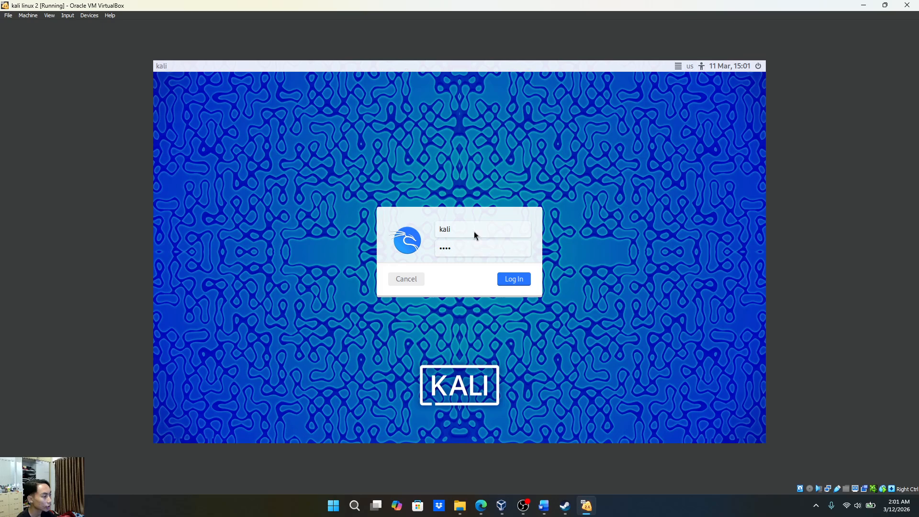
key(Return)
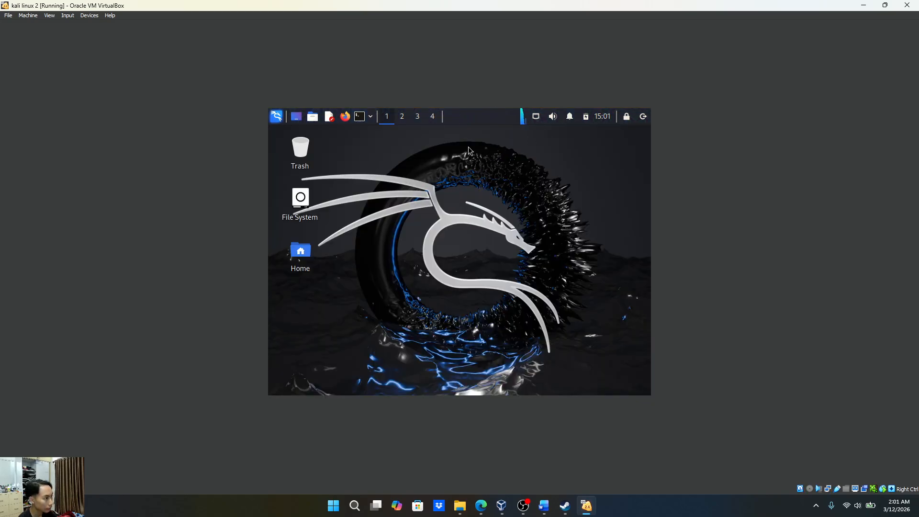
Open a terminal in Kali, run ip a, and check the IPv4 address assigned to eth1
click(362, 122)
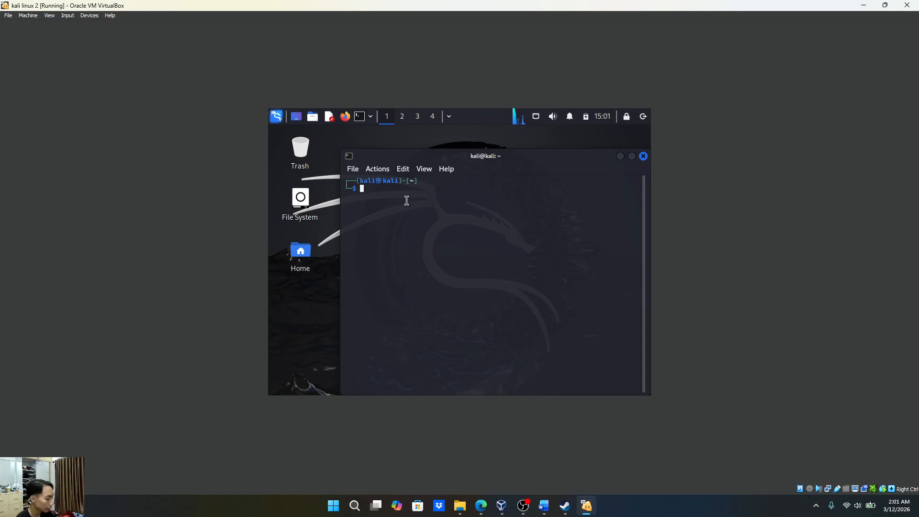
text(ip a)
key(Return)
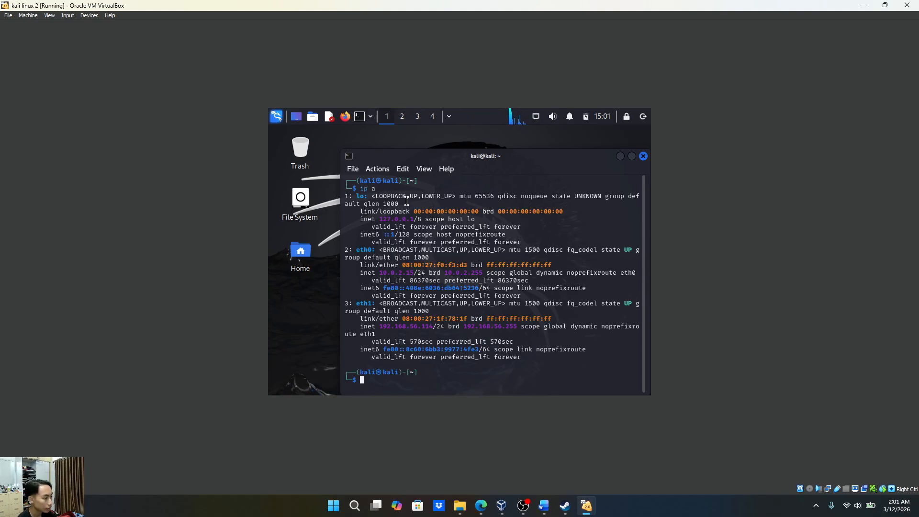
drag(379, 334, 388, 328)
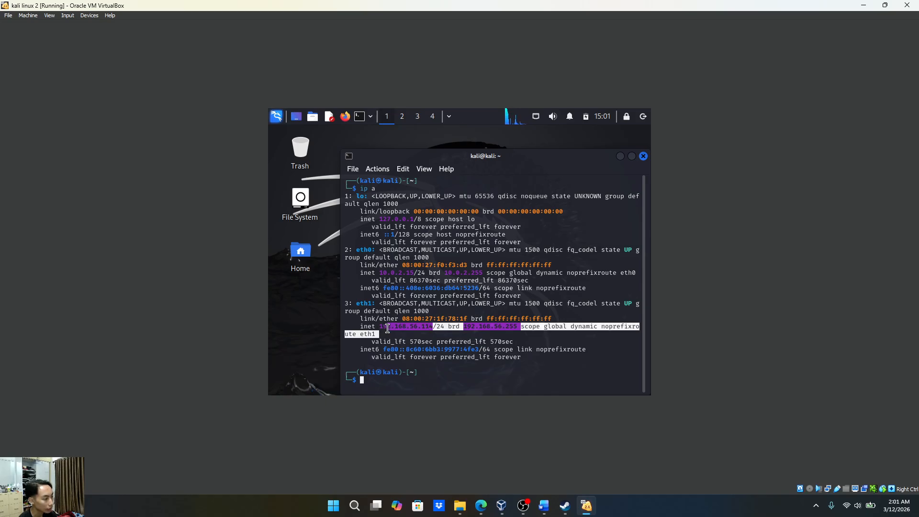
click(403, 334)
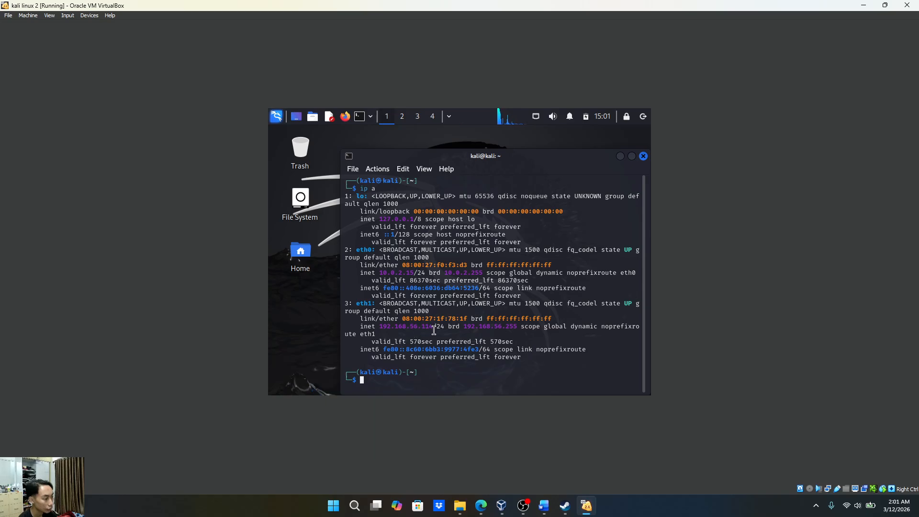
Test internet connectivity with ping 8.8.8.8, stop the ping, and minimize the terminal
text(pi)
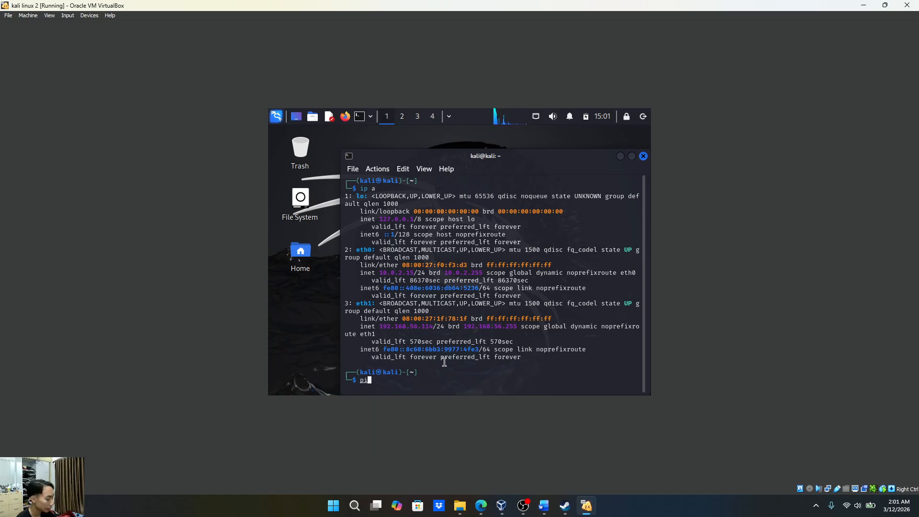
text(ng 8.8.8)
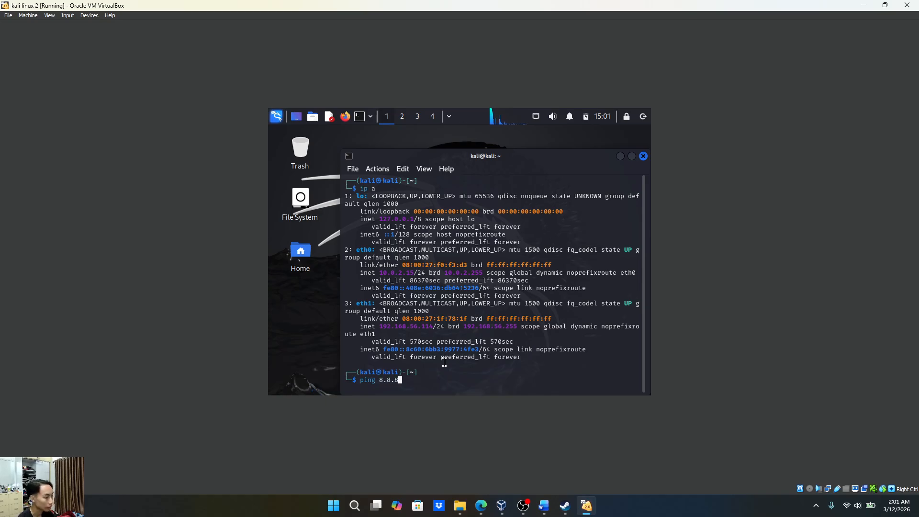
text(.8)
key(Return)
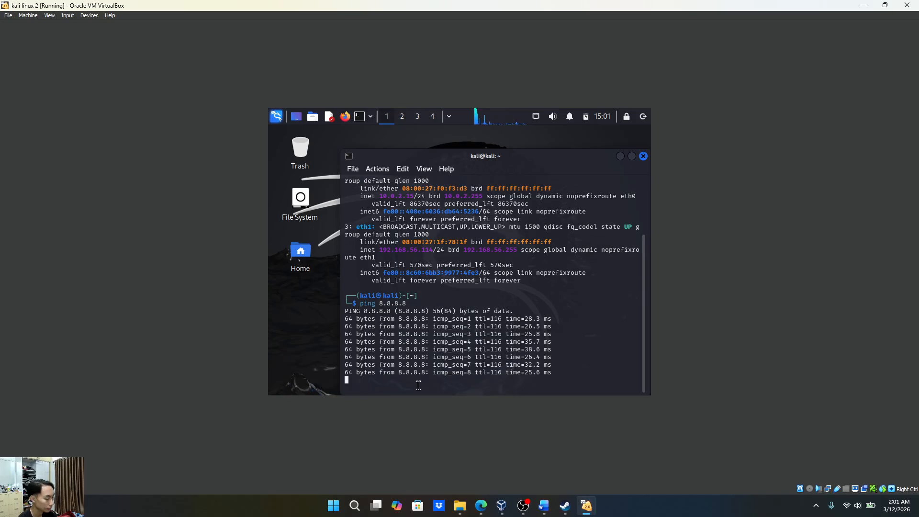
key(ctrl+c)
click(621, 156)
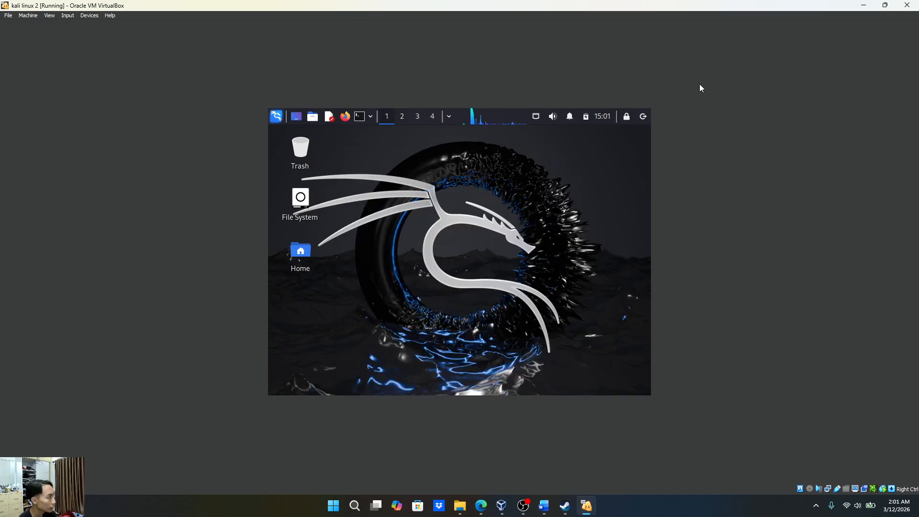
Return to VirtualBox Manager and begin a new virtual machine named ubuntuuu
click(864, 5)
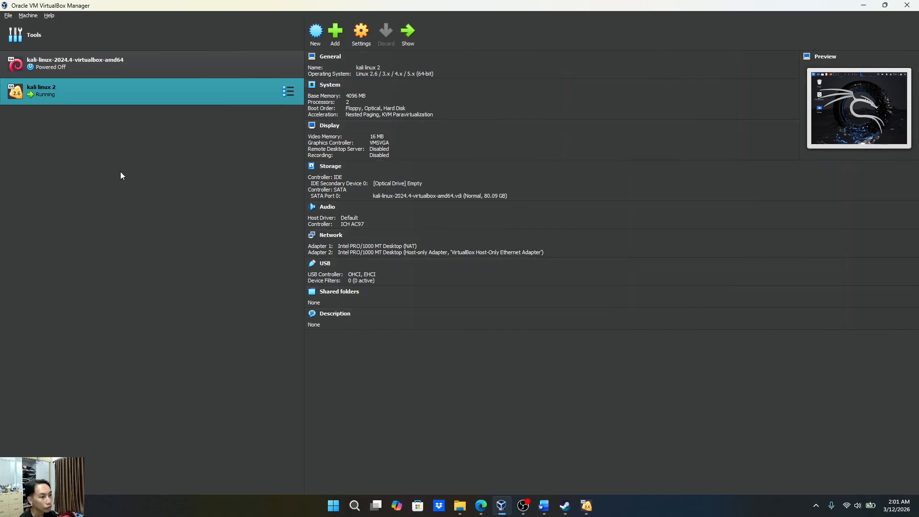
click(24, 16)
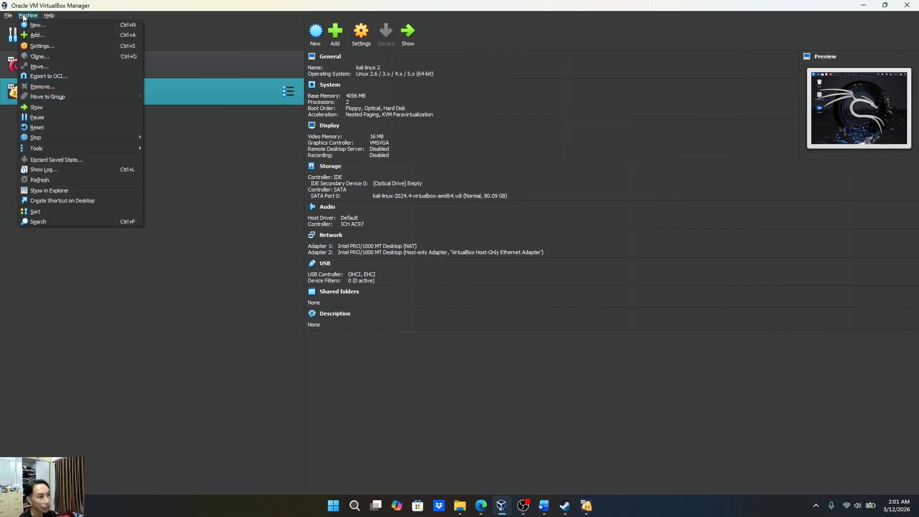
click(33, 27)
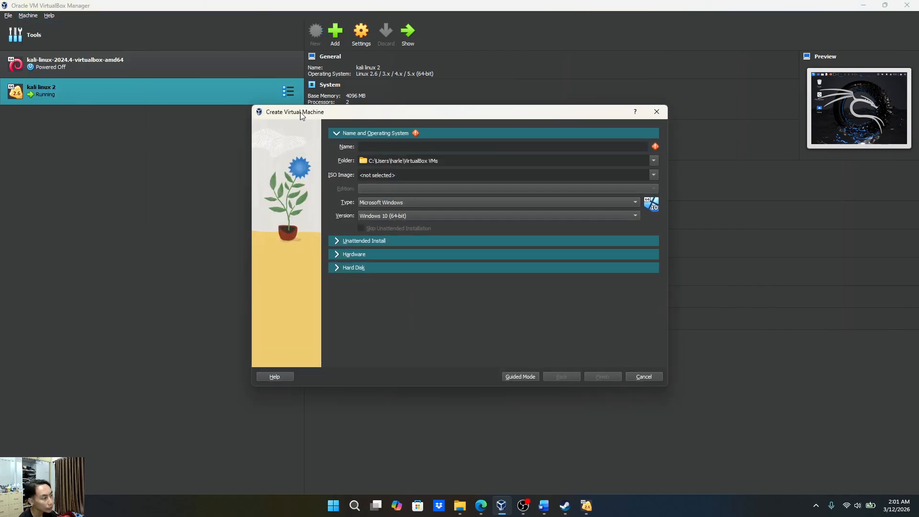
text(ntuuu)
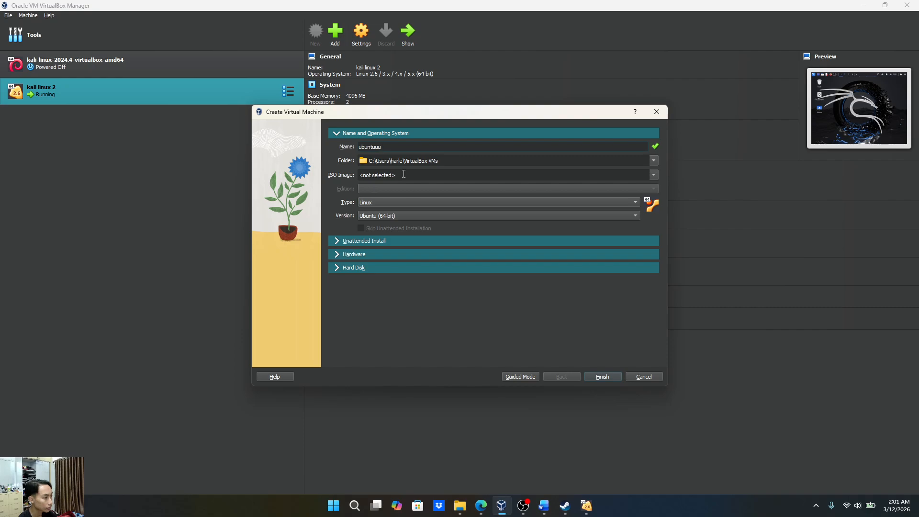
Look over ubuntuuu's unattended install options and increase its processor count in the hardware settings
click(358, 242)
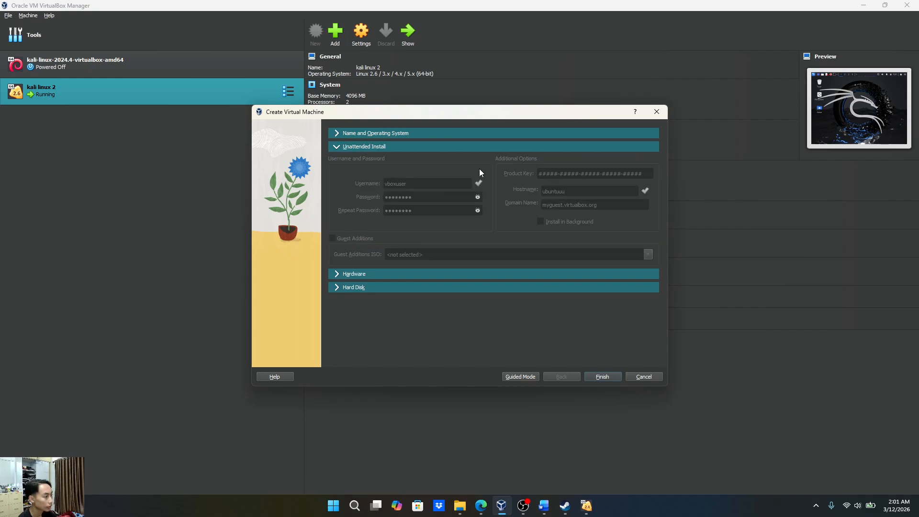
click(372, 277)
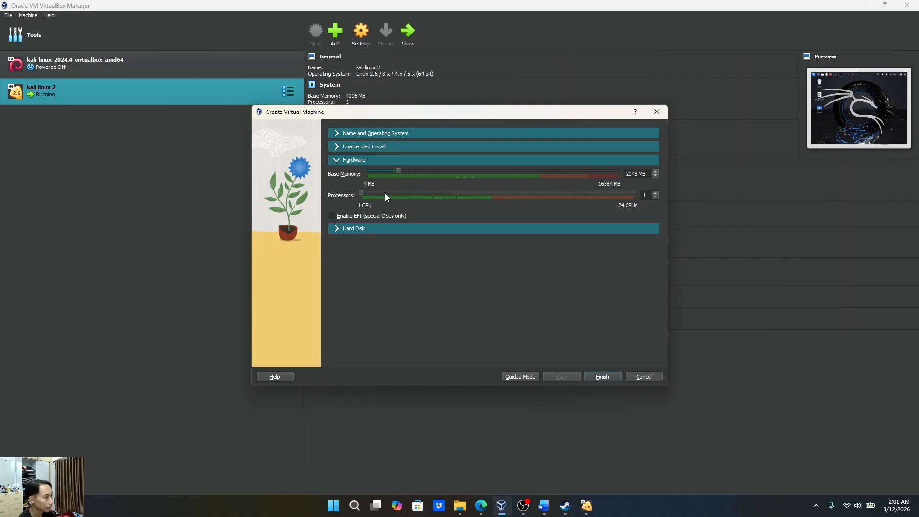
click(655, 193)
Choose to use an existing virtual hard disk file for ubuntuuu and open the Hard Disk Selector
click(382, 229)
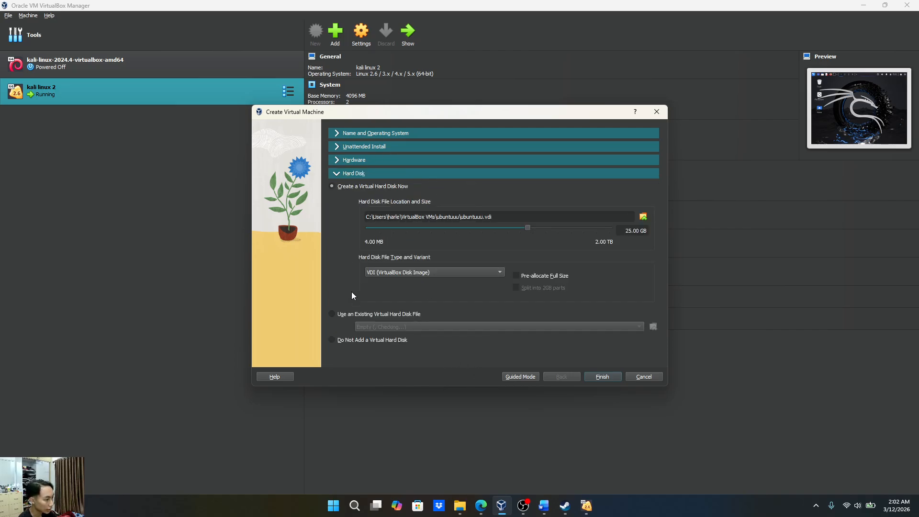
click(331, 314)
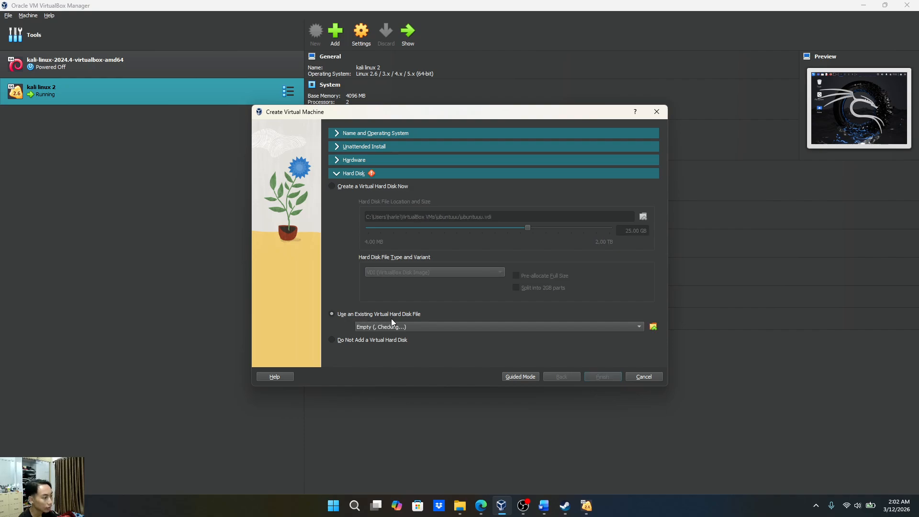
click(654, 327)
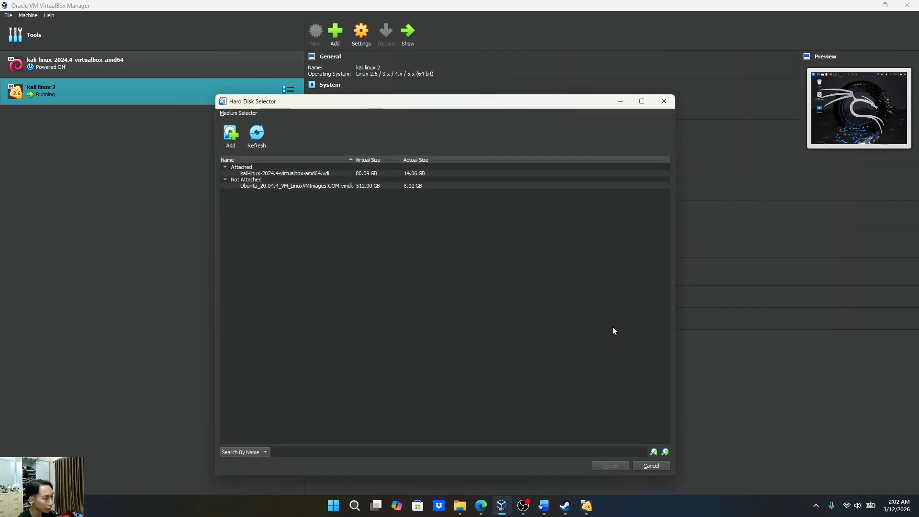
click(236, 142)
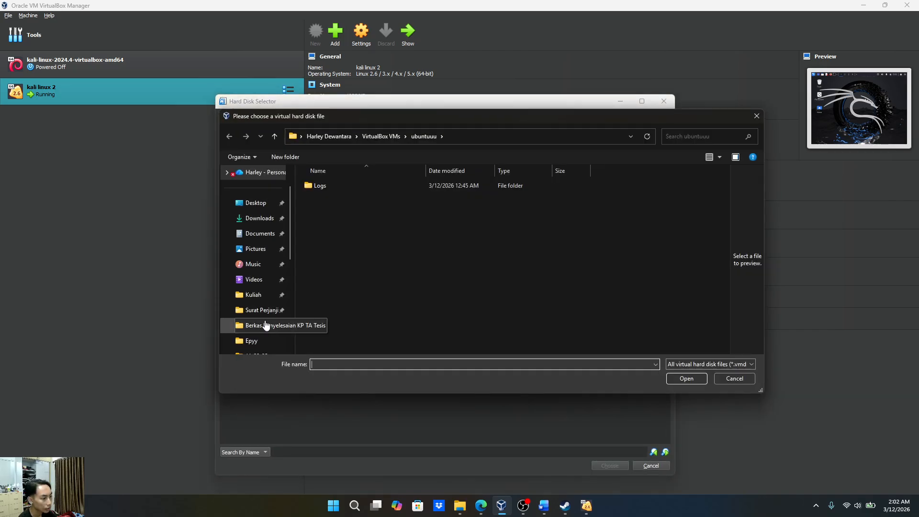
click(253, 294)
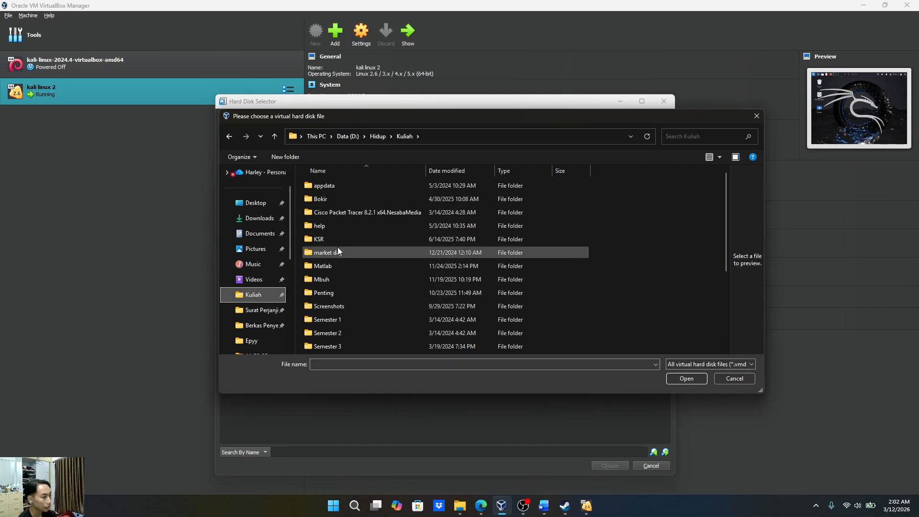
scroll(342, 281, down, 2)
double_click(334, 309)
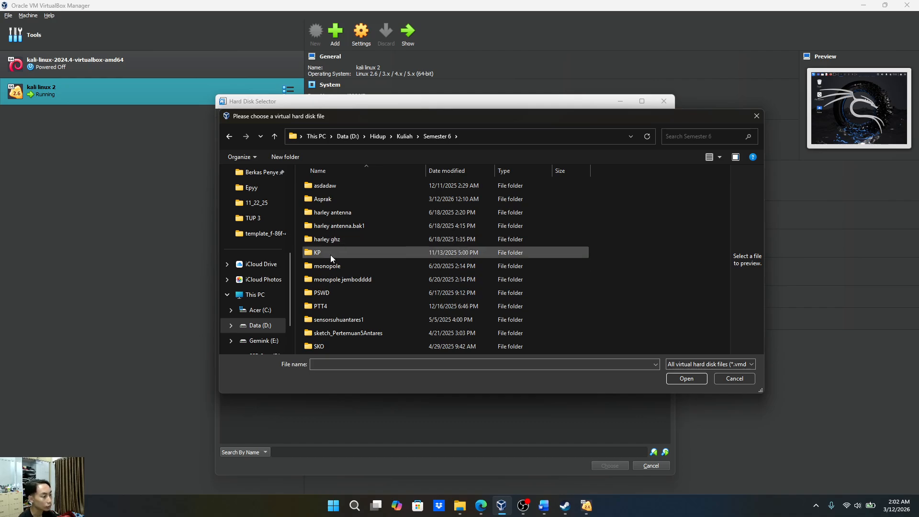
click(339, 196)
double_click(338, 195)
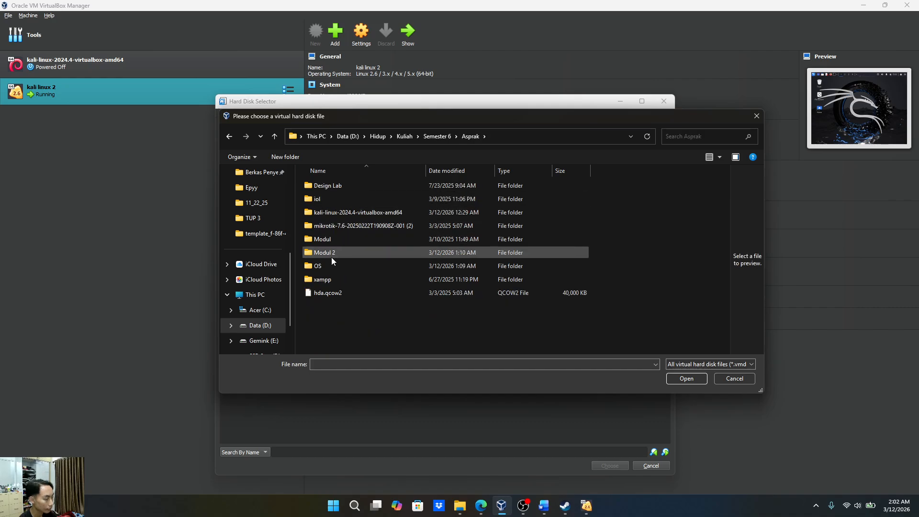
double_click(331, 257)
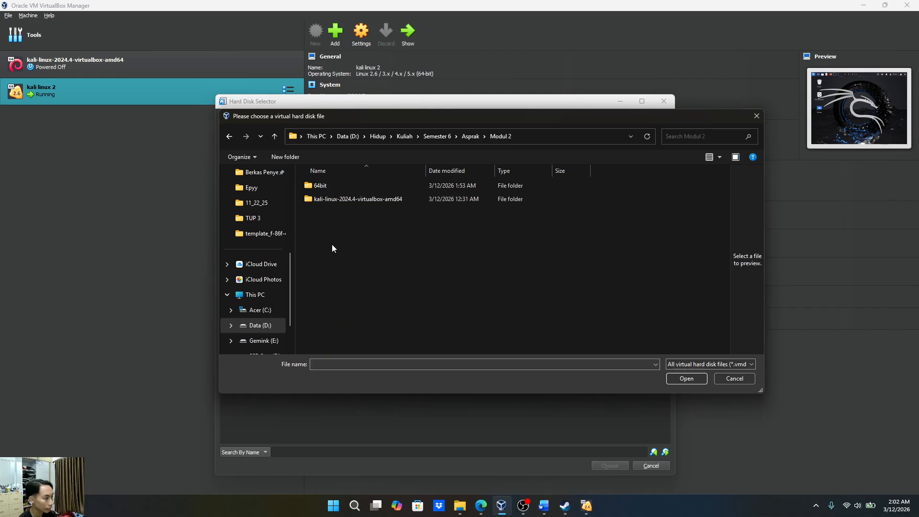
double_click(332, 184)
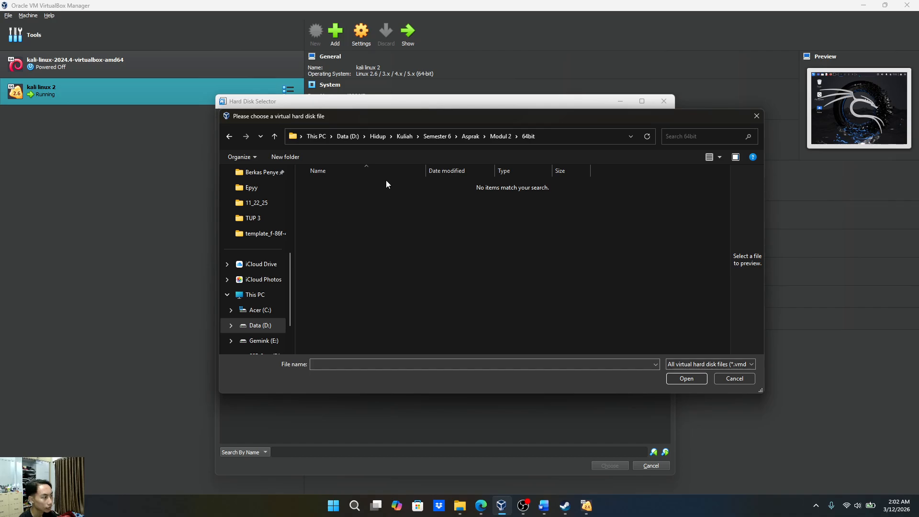
click(756, 117)
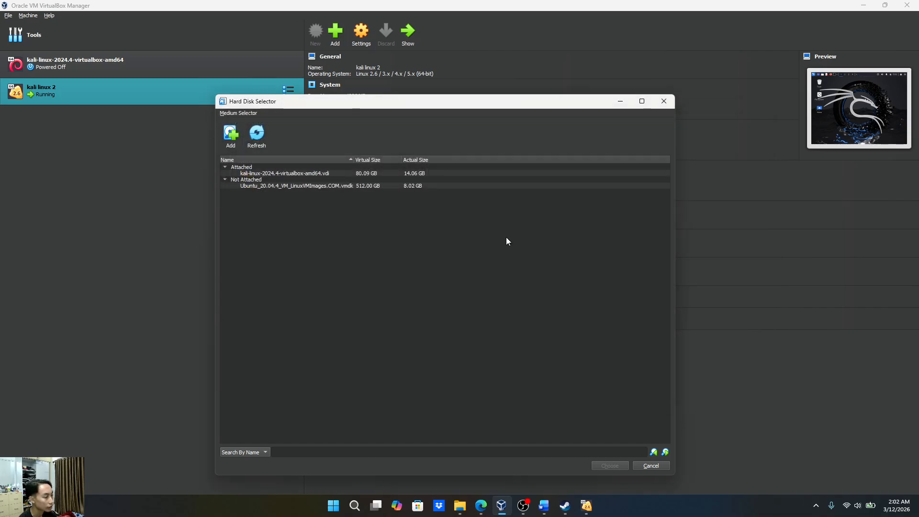
click(260, 185)
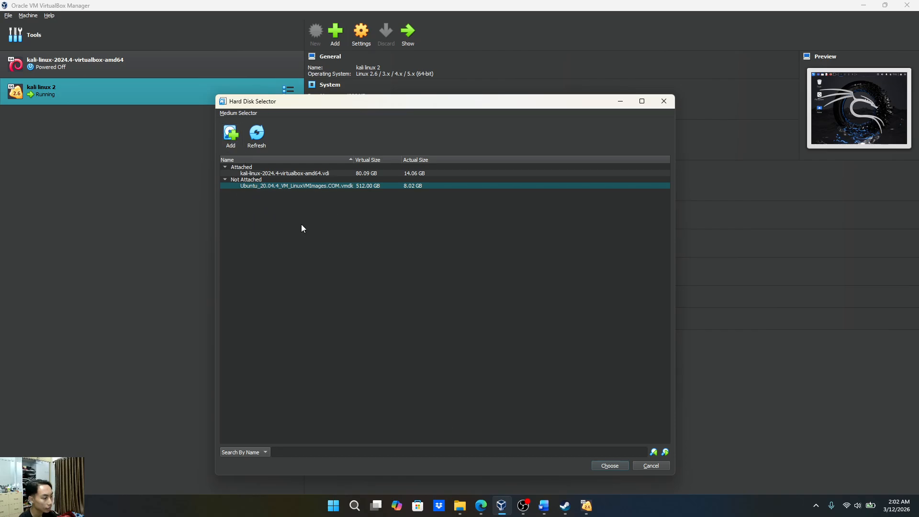
Switch to File Explorer, check the contents of the 64bit folder in Modul 2, and delete that folder
click(460, 506)
click(153, 121)
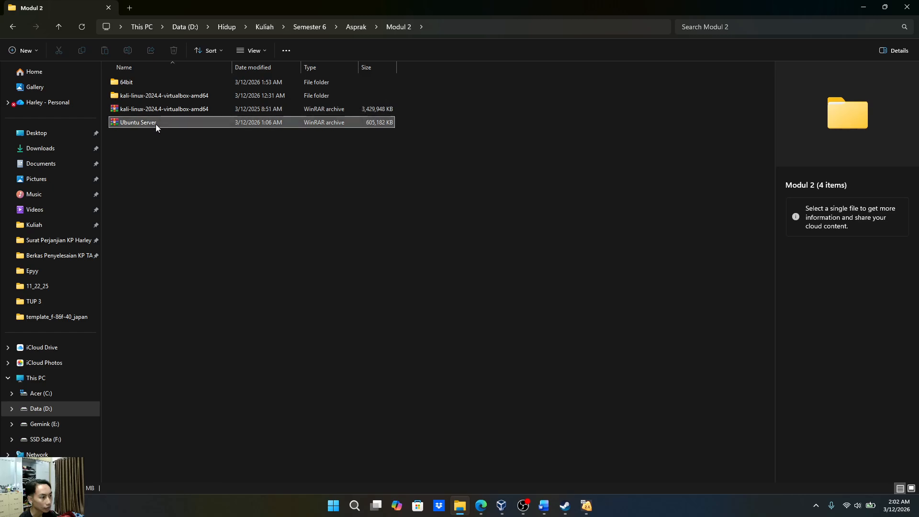
double_click(151, 79)
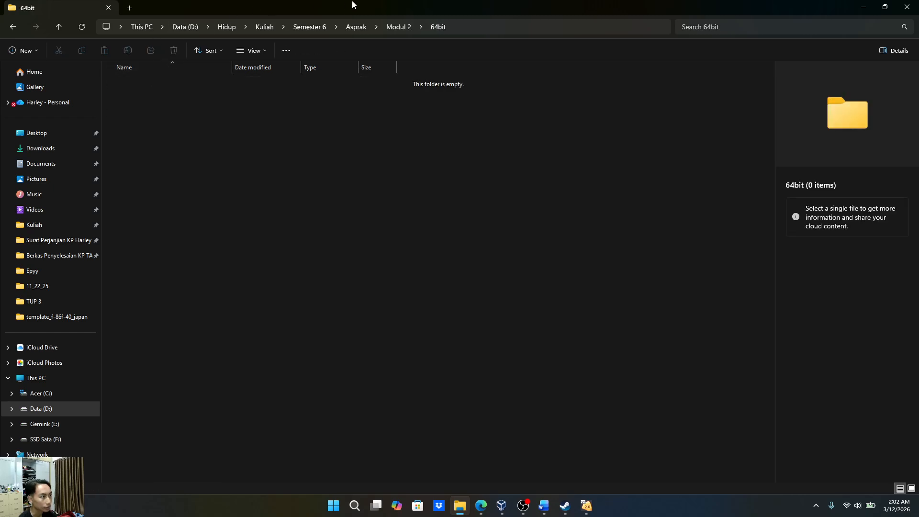
click(392, 24)
key(Delete)
Extract the Ubuntu Server archive directly into the Modul 2 folder and open the extracted 64bit folder
click(142, 109)
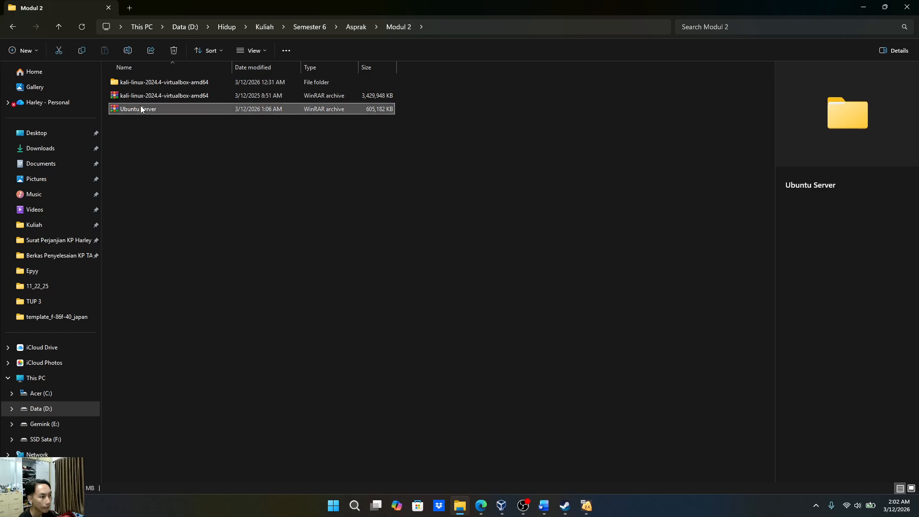
right_click(141, 108)
mouse_move(259, 286)
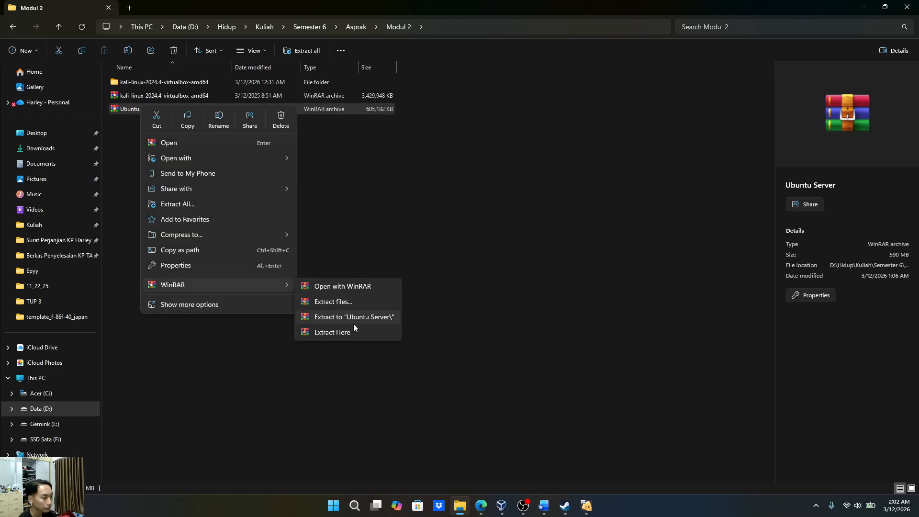
click(353, 331)
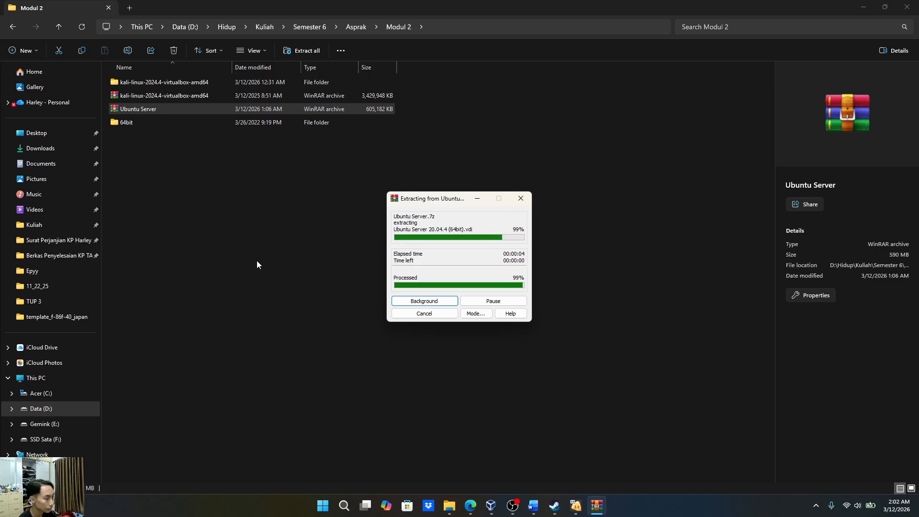
double_click(202, 123)
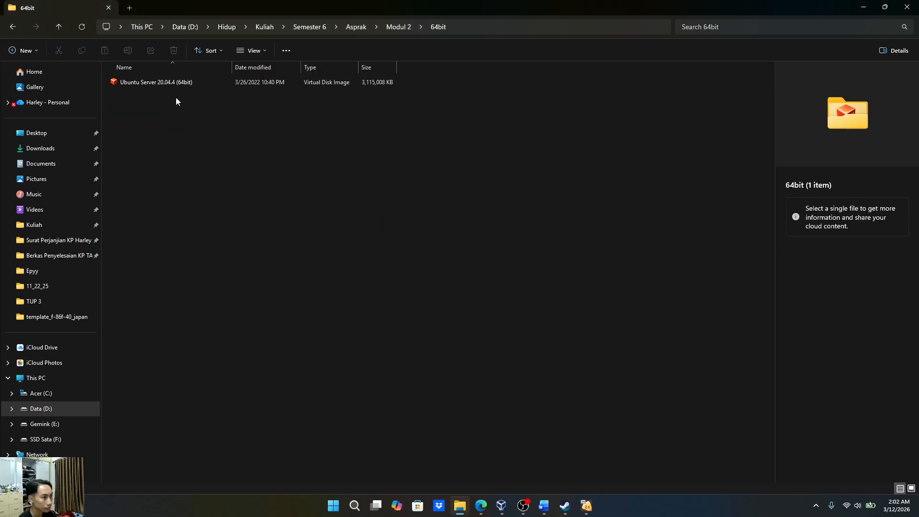
Switch to VirtualBox, add Ubuntu Server 20.04.4 (64bit) from the Modul 2\64bit folder, and choose it as ubuntuuu's existing hard disk
click(500, 506)
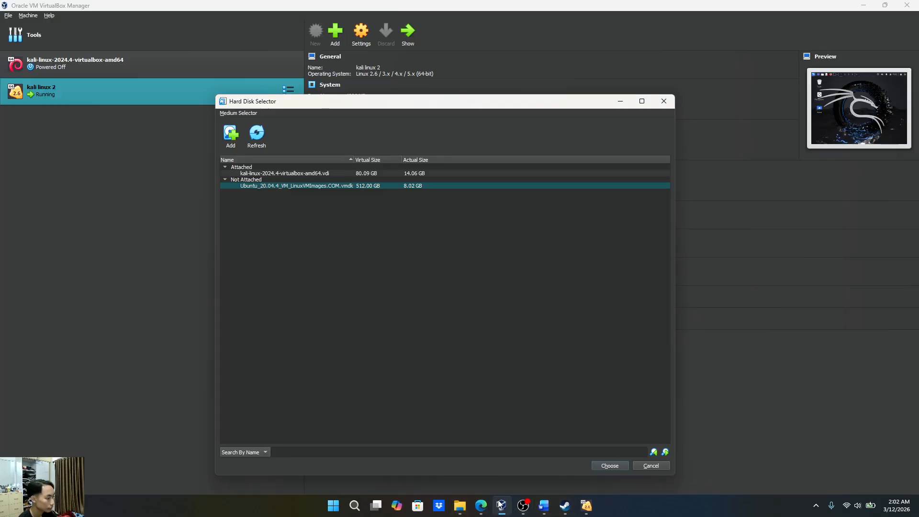
click(231, 135)
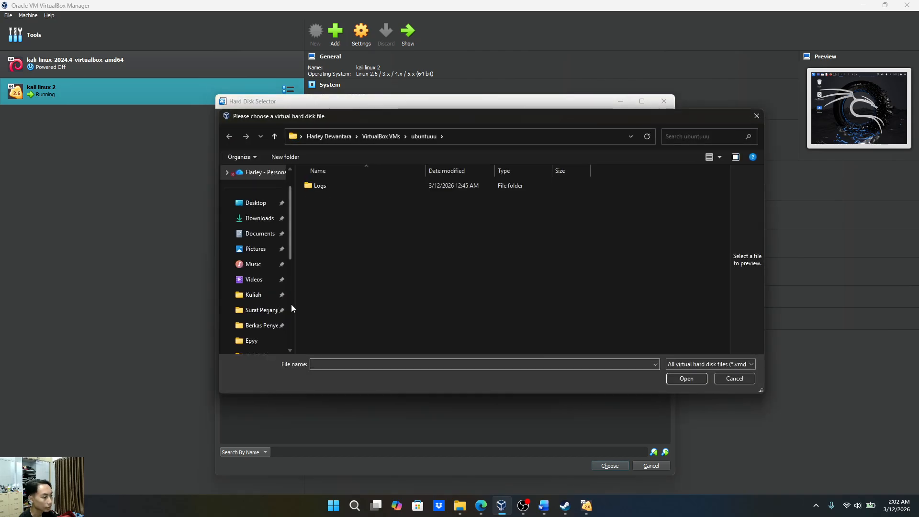
click(259, 295)
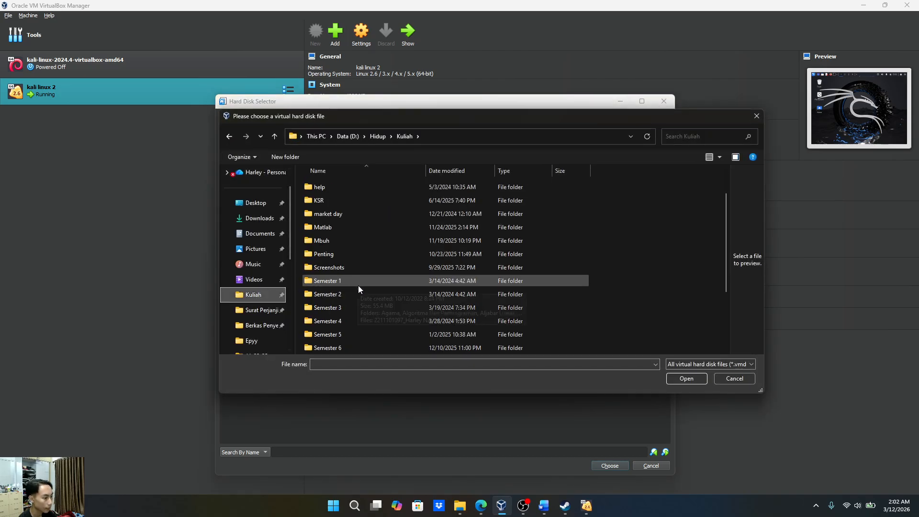
double_click(340, 348)
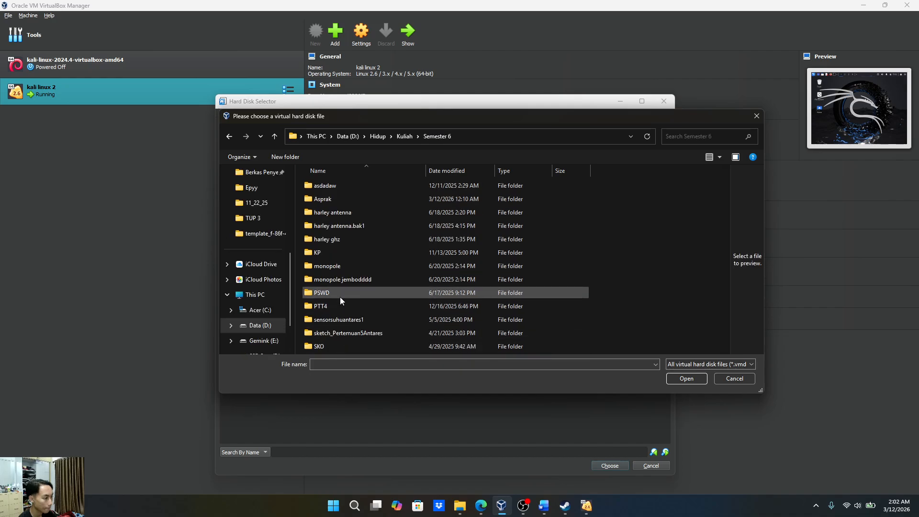
double_click(342, 202)
double_click(331, 254)
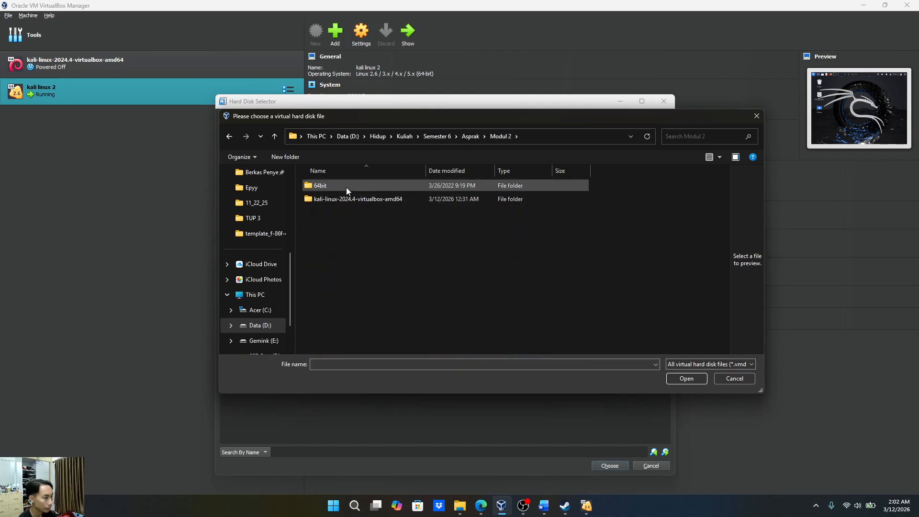
double_click(347, 188)
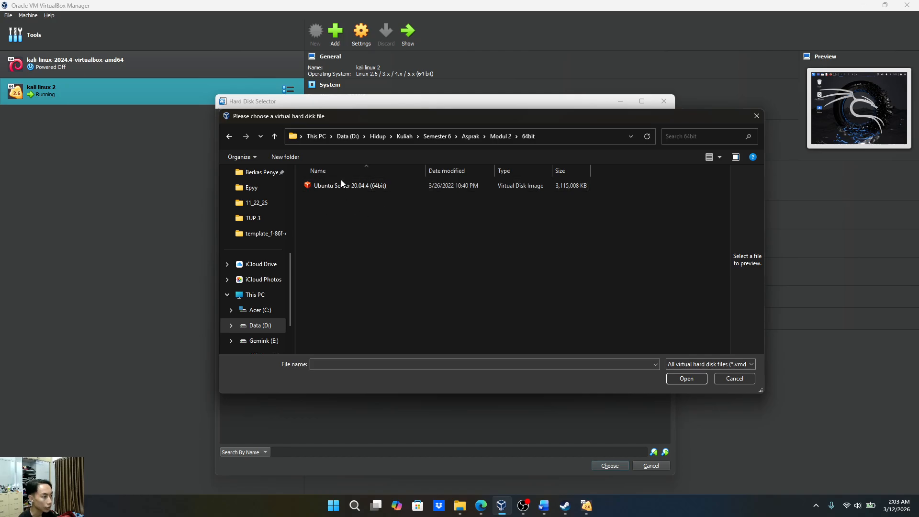
click(372, 187)
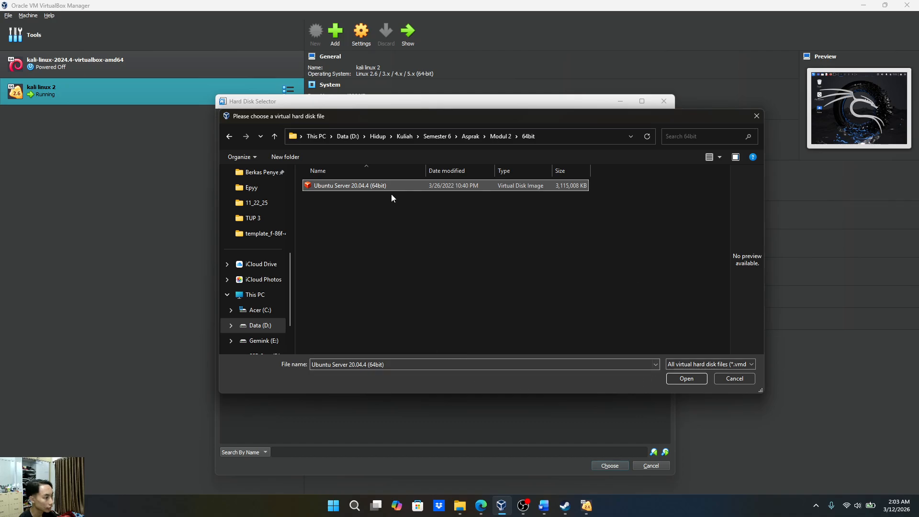
click(686, 380)
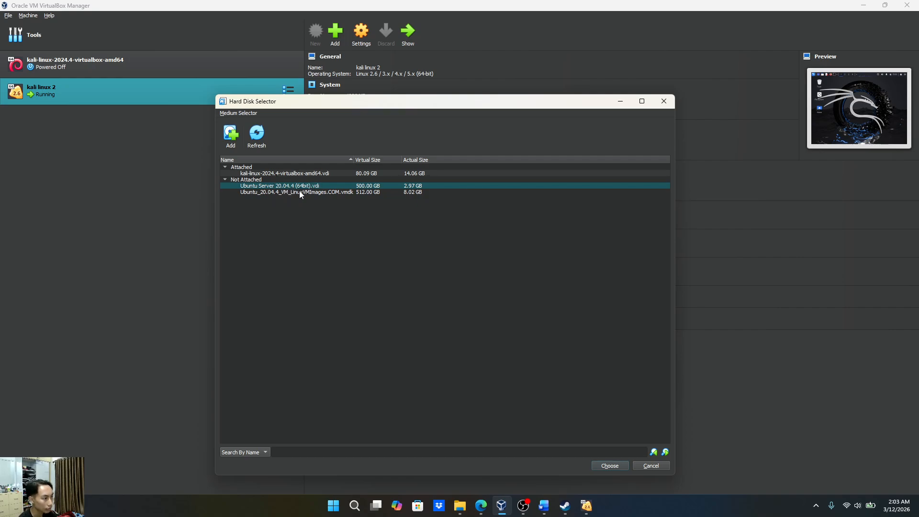
click(610, 466)
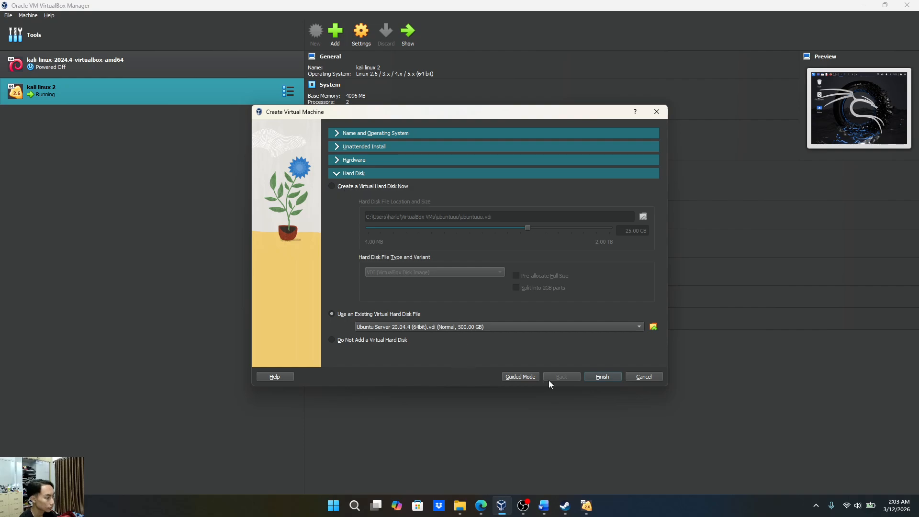
Rename the new virtual machine as ubuntuuu vm and finish creating it
click(602, 377)
click(356, 136)
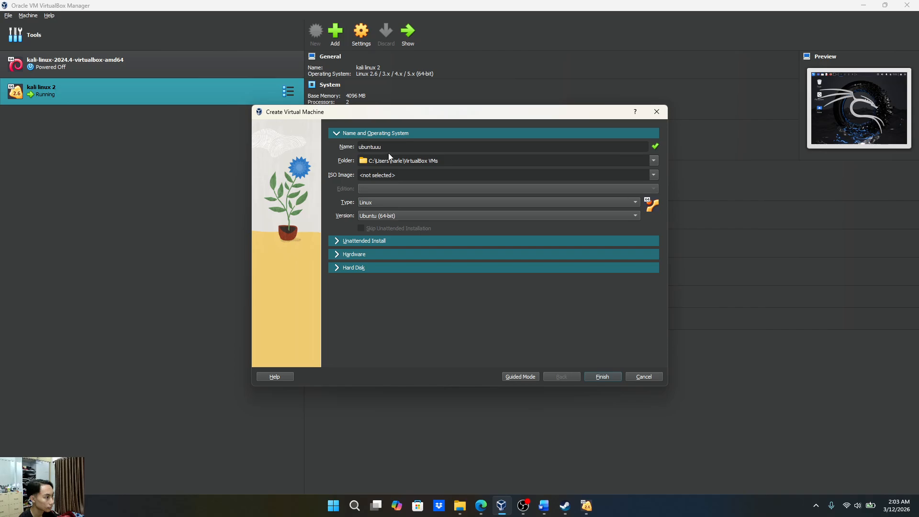
text(vm)
click(395, 268)
click(610, 376)
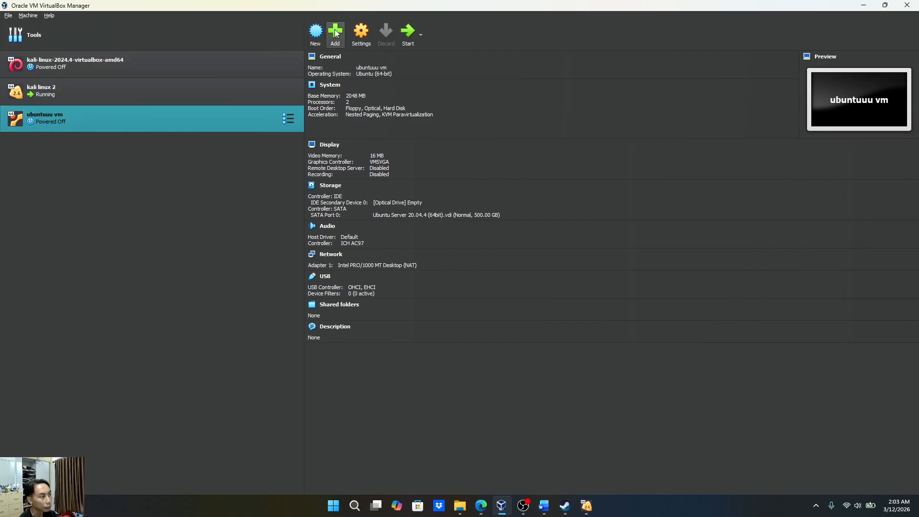
Enable network Adapter 2 for ubuntuuu vm, attach it to the Host-only Adapter, and save the settings
click(358, 36)
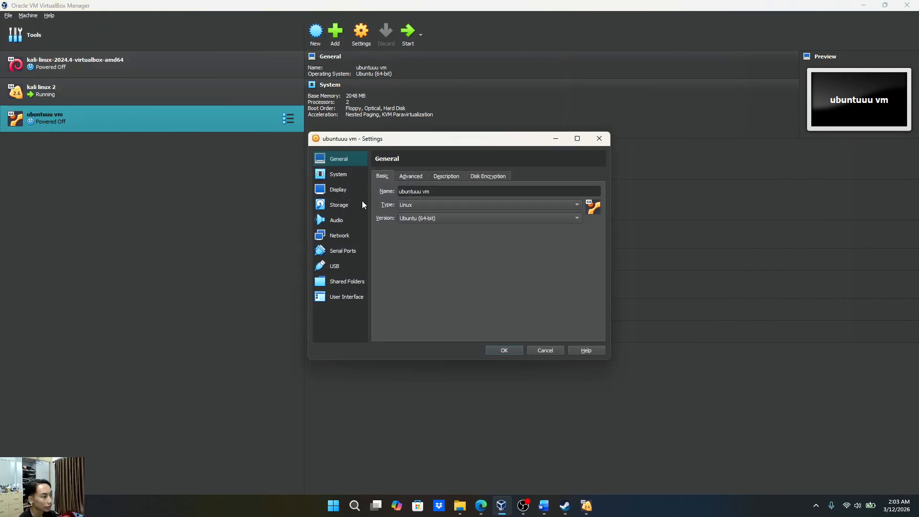
click(344, 236)
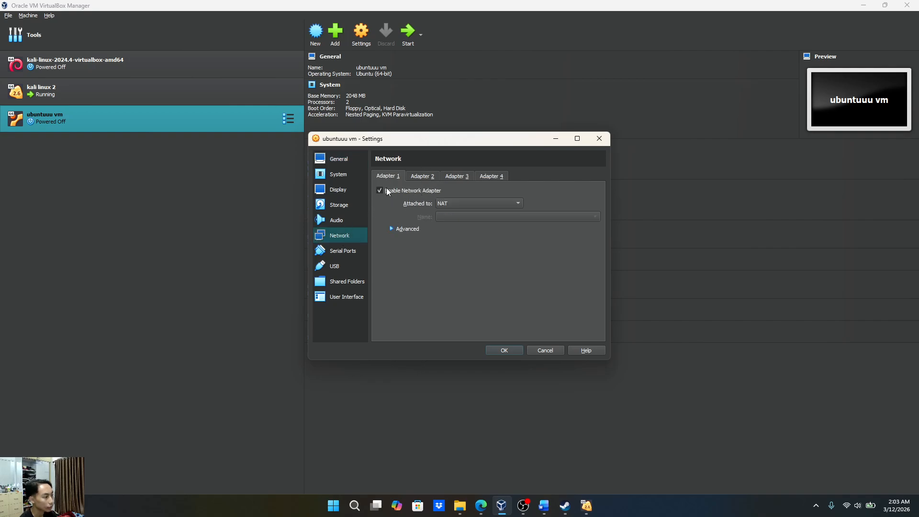
click(427, 177)
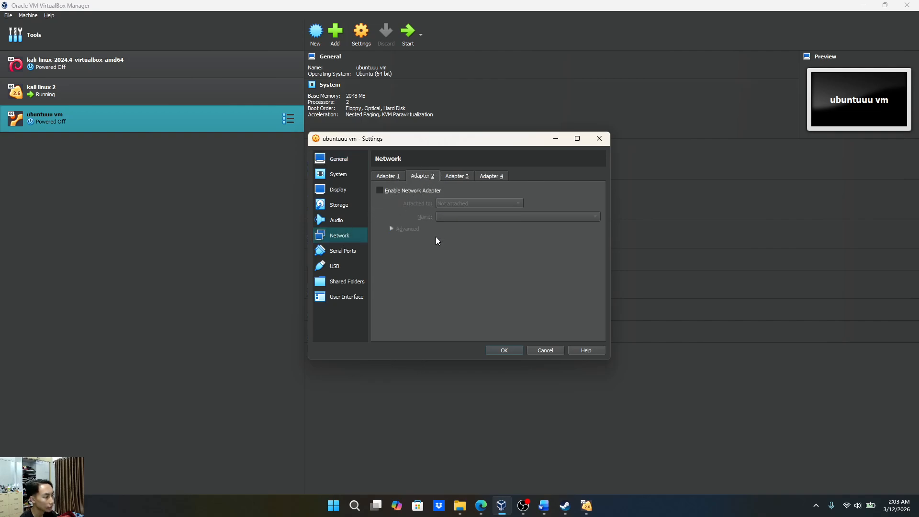
click(379, 191)
click(459, 203)
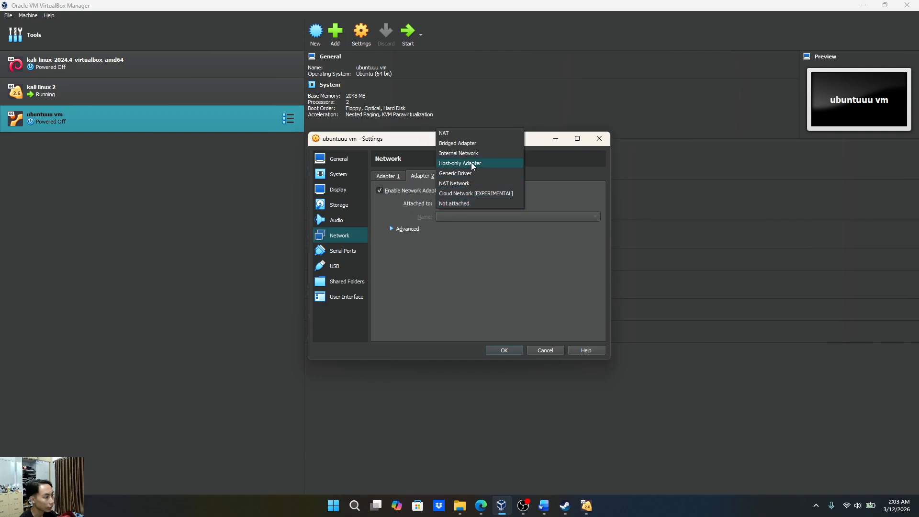
click(467, 173)
click(470, 229)
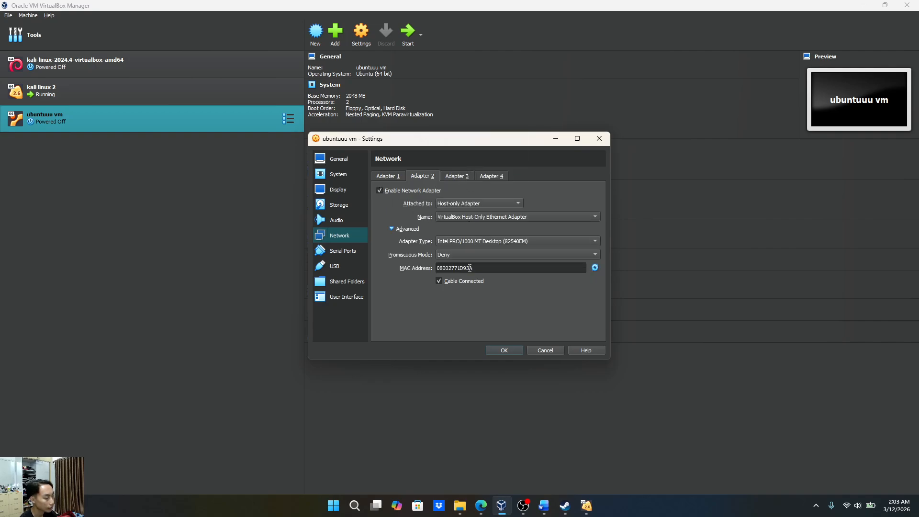
click(411, 228)
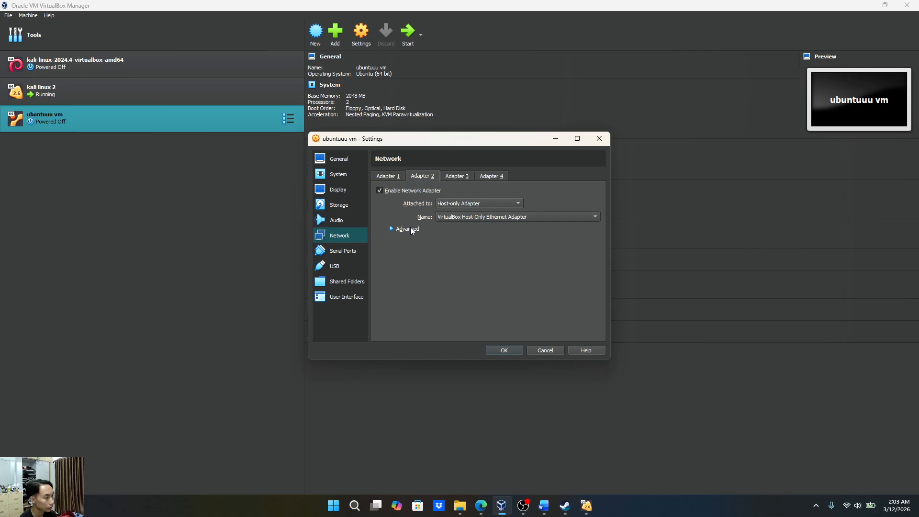
click(501, 349)
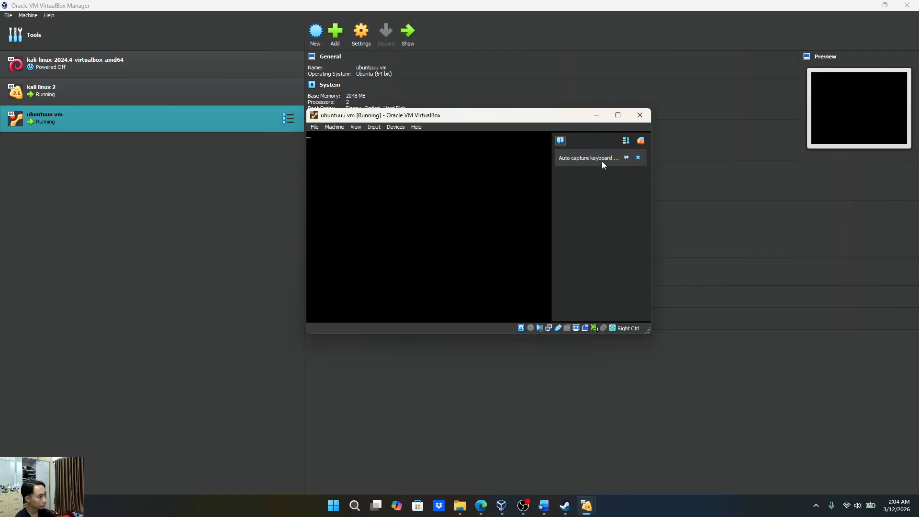
Dismiss the keyboard capture and mouse integration notifications in ubuntuuu vm and reposition its window
click(640, 158)
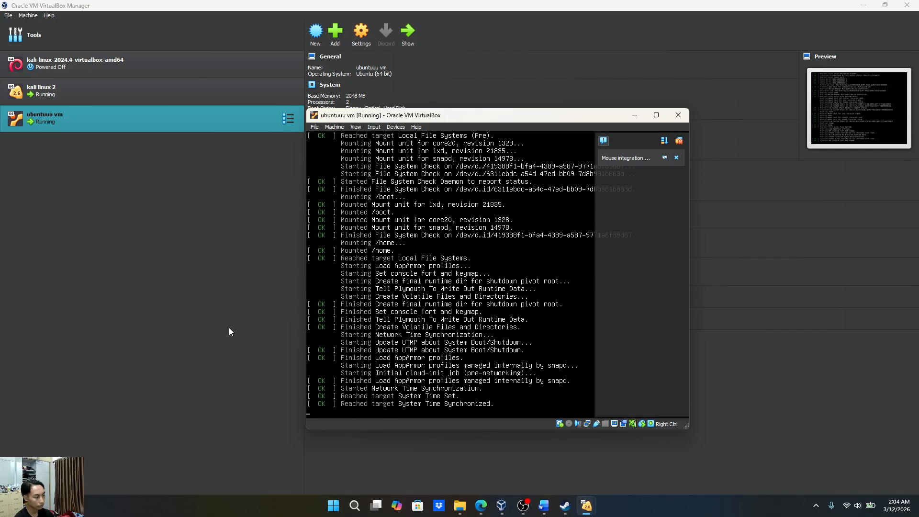
click(676, 158)
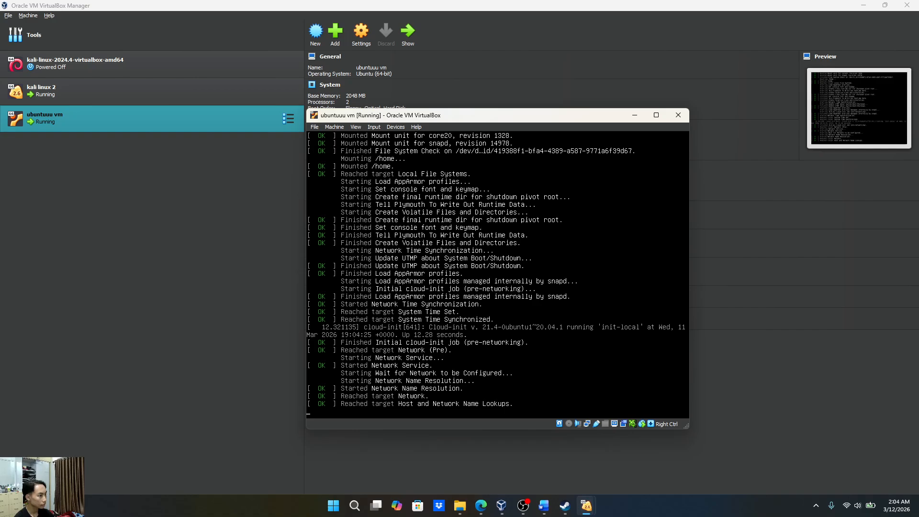
drag(585, 117, 513, 91)
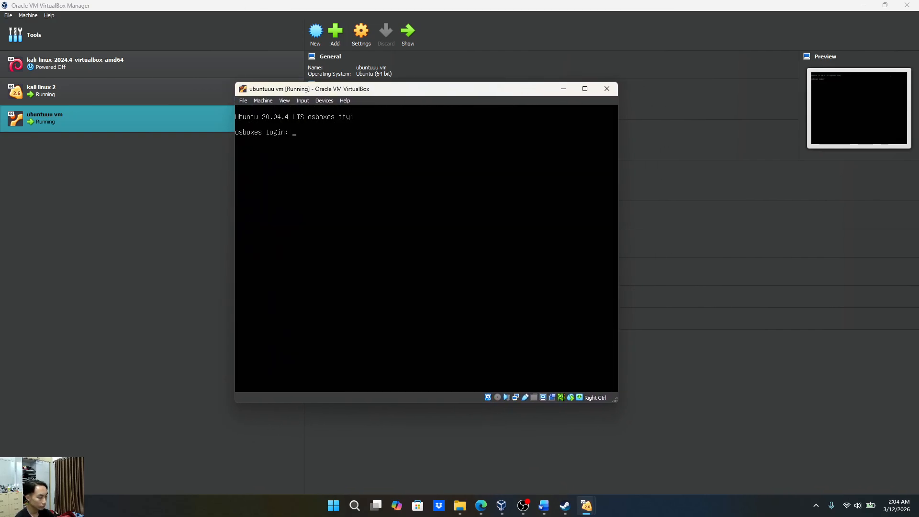
click(585, 89)
click(885, 6)
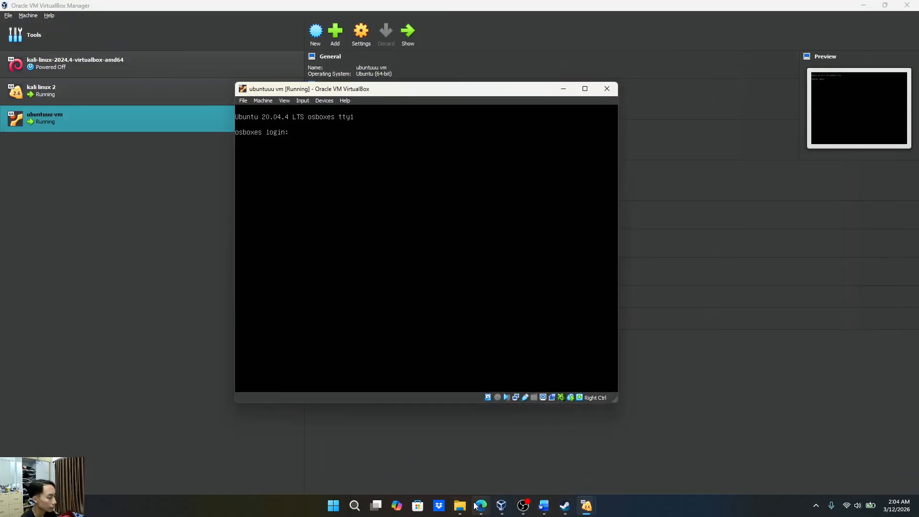
Switch to Edge and look up the Ubuntu login credentials in the Install Ubuntu section of the Panduan Modul Cyber Security document
mouse_move(474, 504)
click(429, 459)
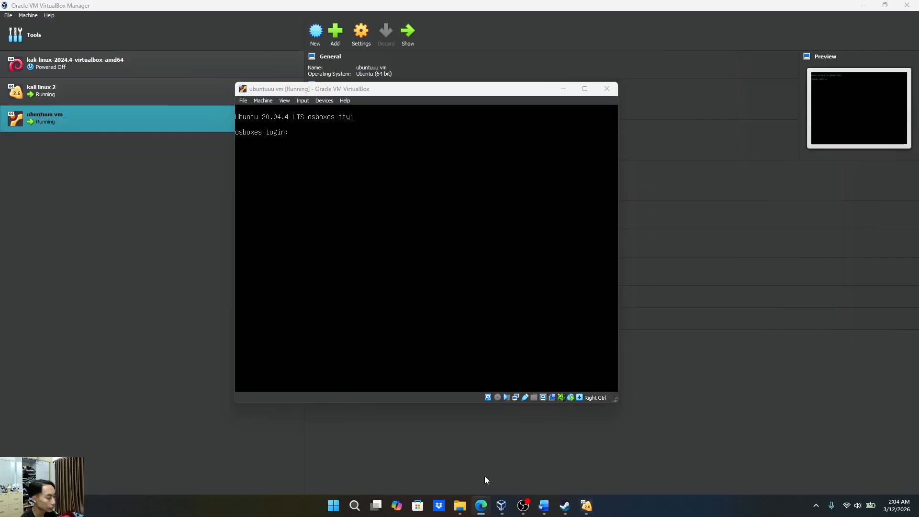
click(518, 442)
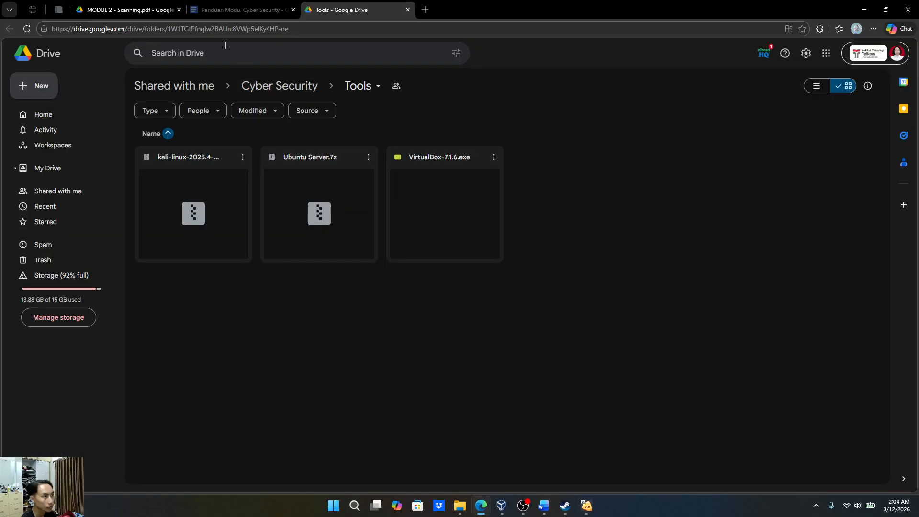
click(216, 12)
scroll(437, 269, down, 20)
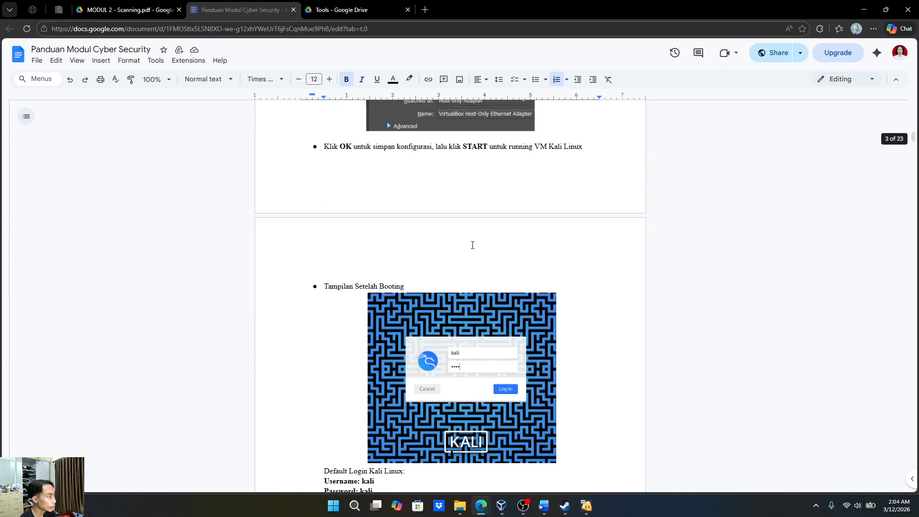
scroll(473, 245, down, 20)
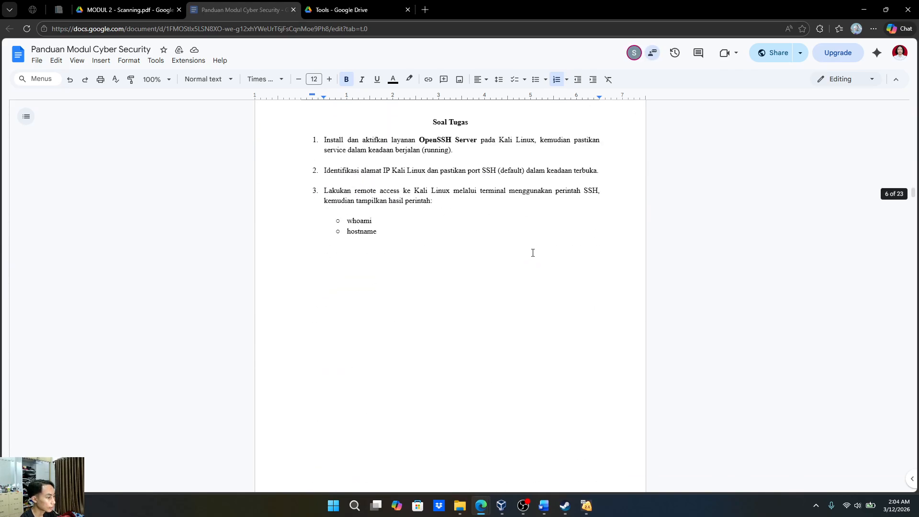
scroll(533, 252, down, 10)
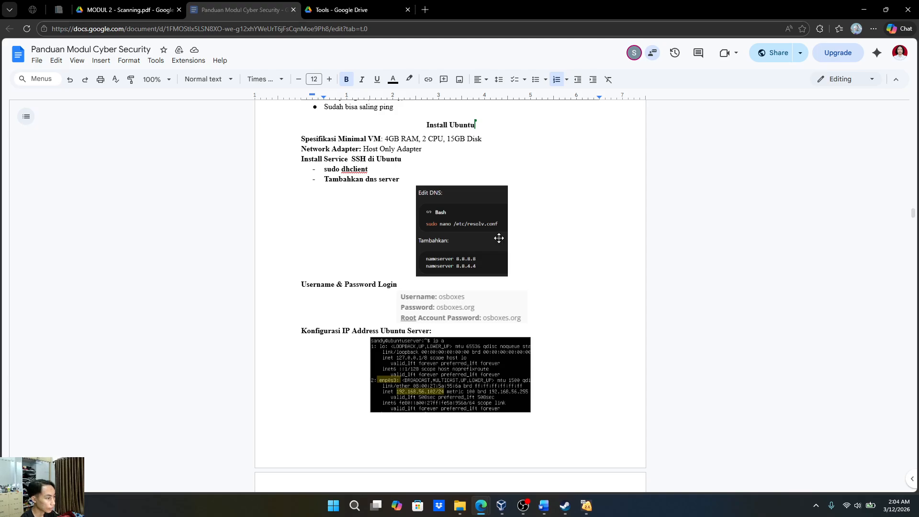
scroll(499, 238, down, 2)
click(428, 256)
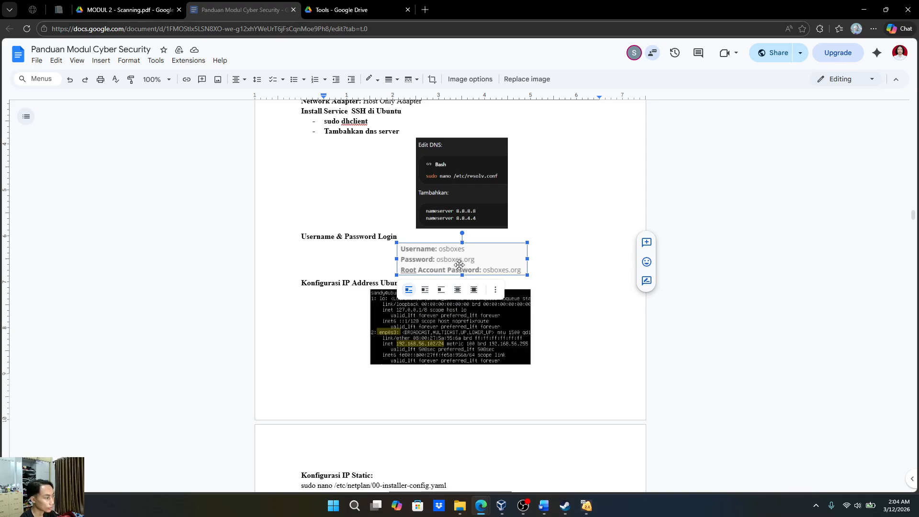
Return to ubuntuuu vm and log in as osboxes with the account password
key(alt+Tab)
click(522, 131)
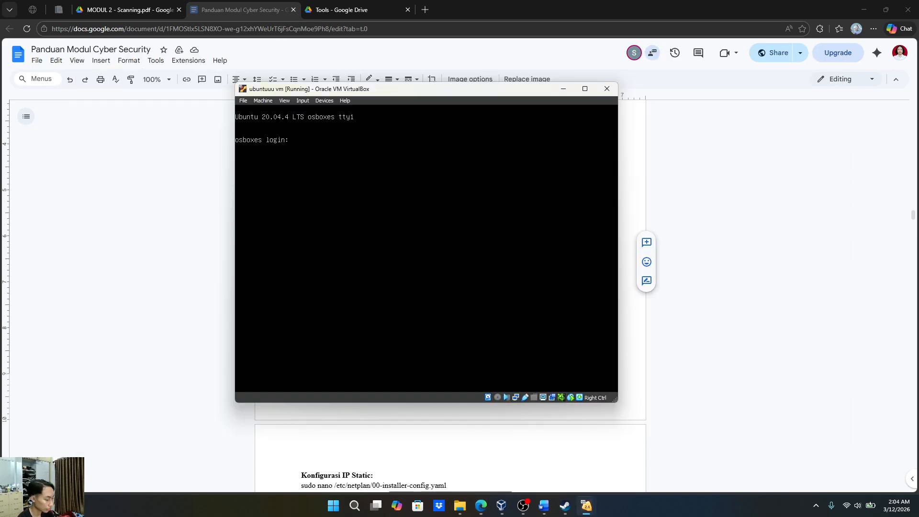
text(osboxes)
key(Return)
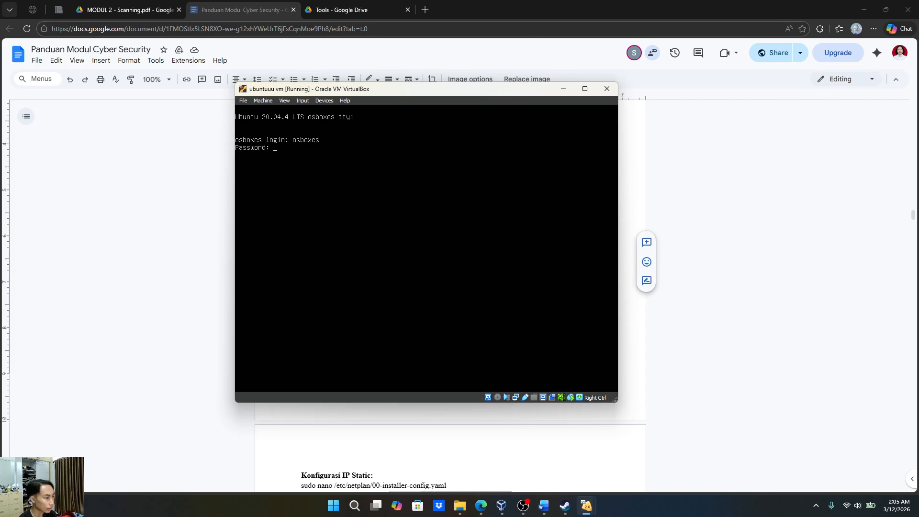
key(Return)
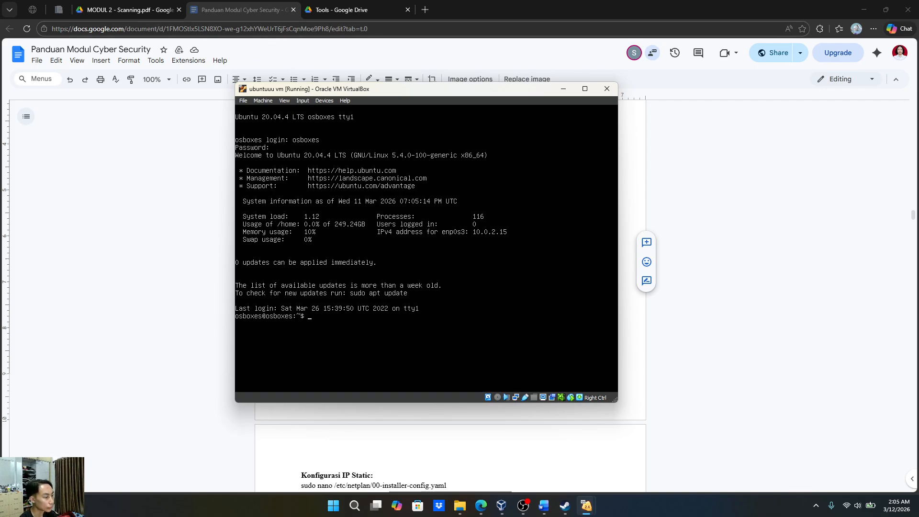
List the network interfaces and IP addresses in ubuntuuu vm with ip a, and clear the terminal
text(ip a)
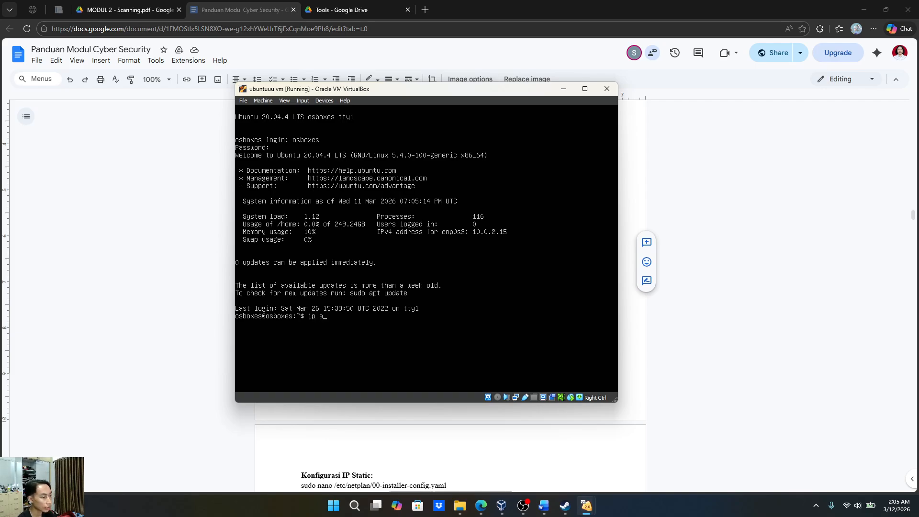
key(Return)
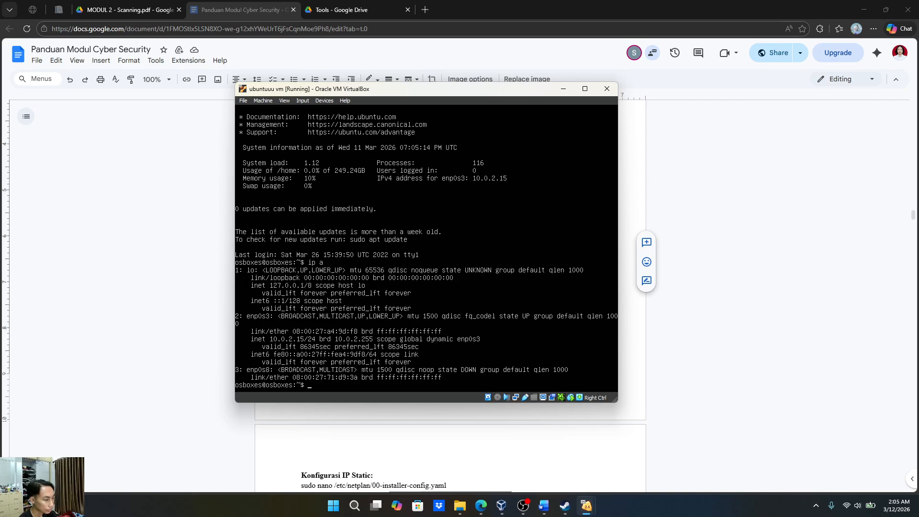
key(ctrl+l)
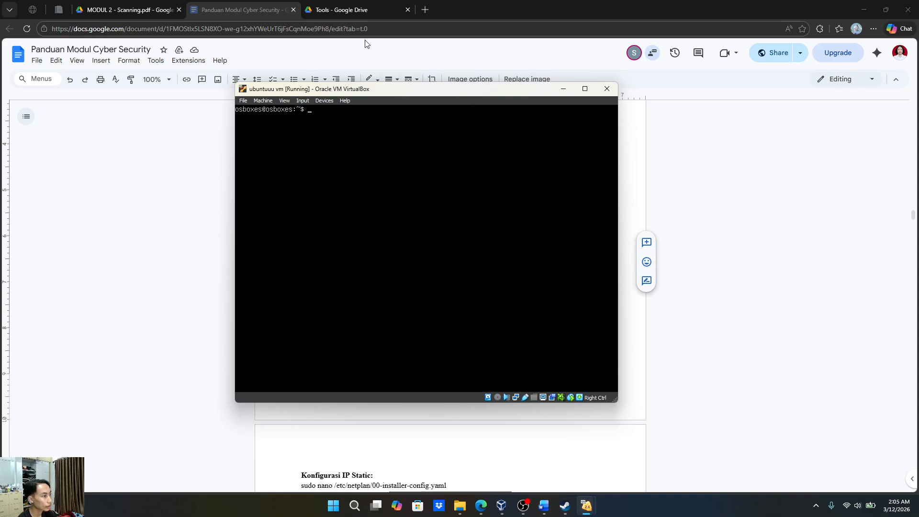
Move the ubuntuuu vm window beside the guide's text and show the Install Ubuntu section with the SSH service instructions
drag(402, 94, 657, 94)
scroll(460, 168, up, 1)
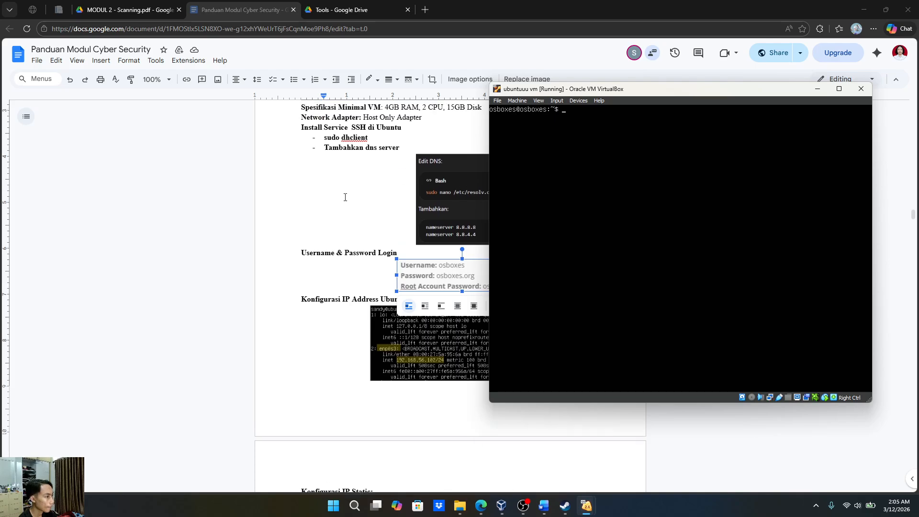
drag(654, 95, 678, 96)
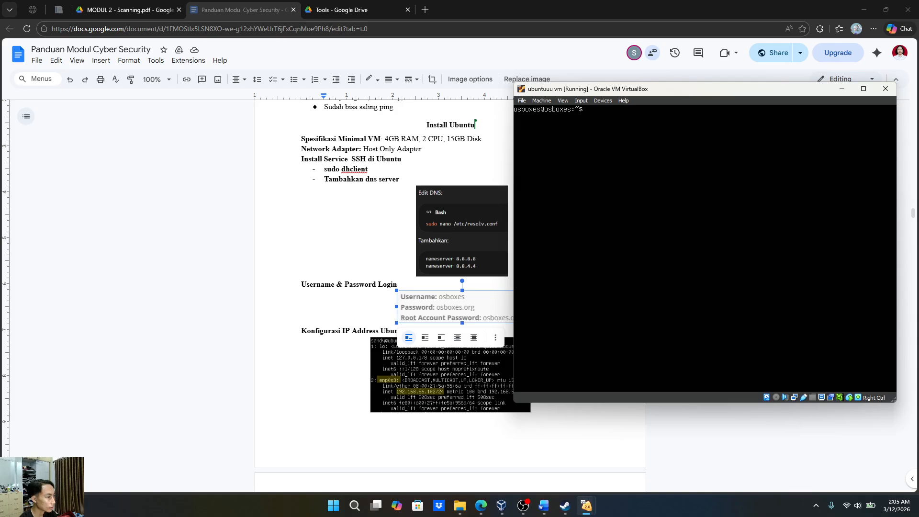
Request DHCP addresses in ubuntuuu vm with sudo dhclient, entering the account password, and run the command a second time
text(sudo)
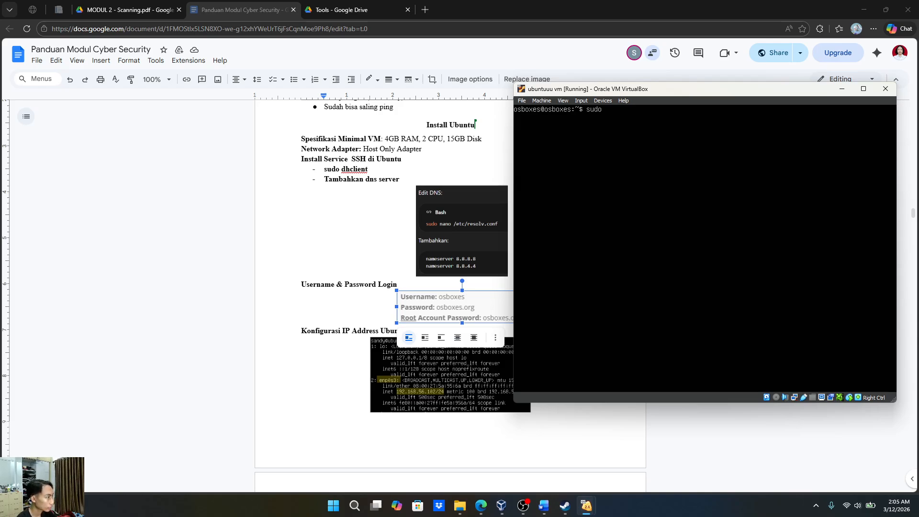
text( dhclient)
key(Return)
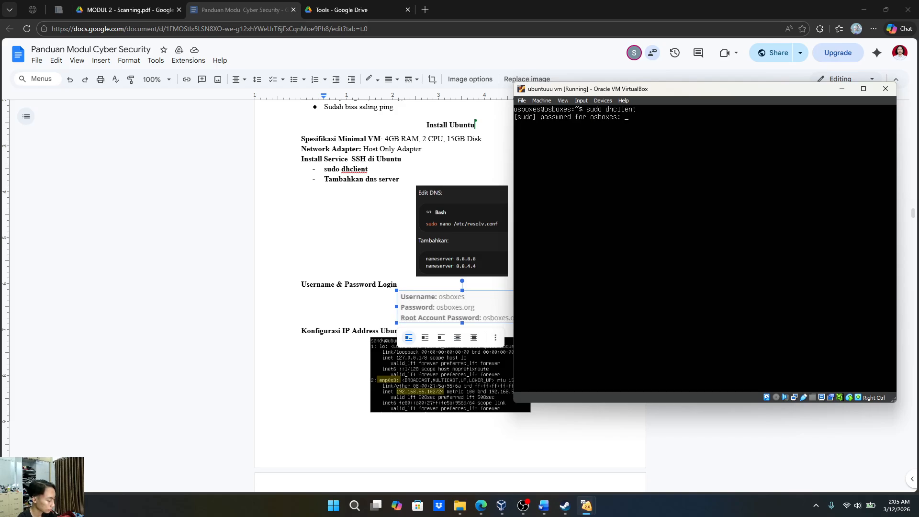
key(Return)
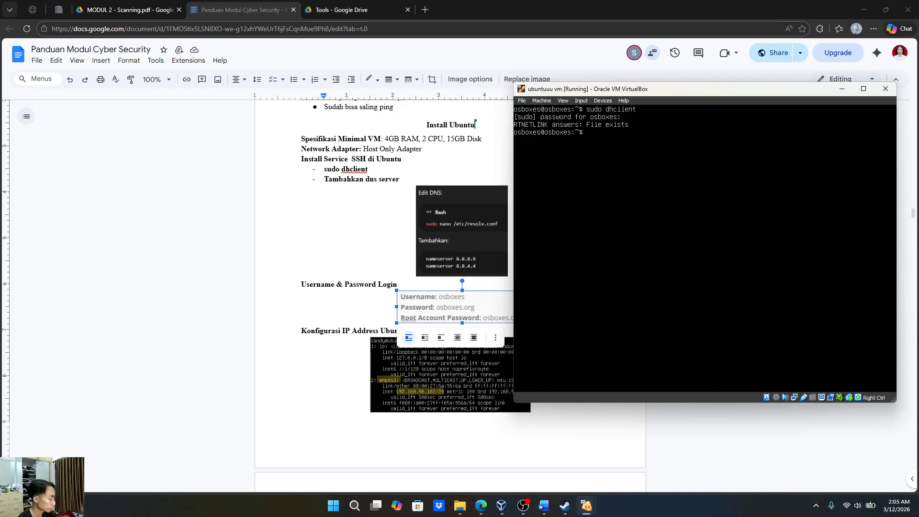
key(Up)
key(Return)
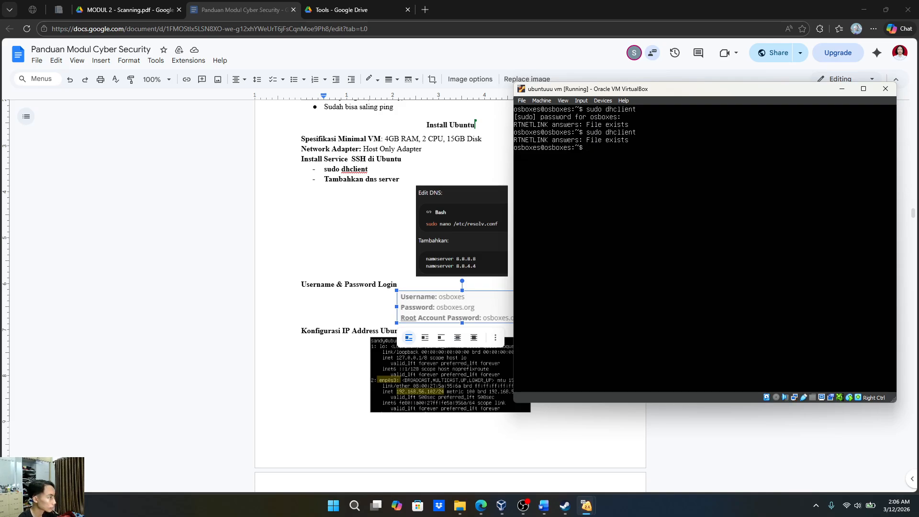
Discard the recalled dhclient command, list the home directory with ls, and clear the terminal
key(Up)
key(BackSpace)
key(BackSpace)
key(BackSpace)
key(BackSpace)
key(BackSpace)
key(BackSpace)
key(BackSpace)
key(BackSpace)
key(BackSpace)
key(BackSpace)
key(BackSpace)
key(BackSpace)
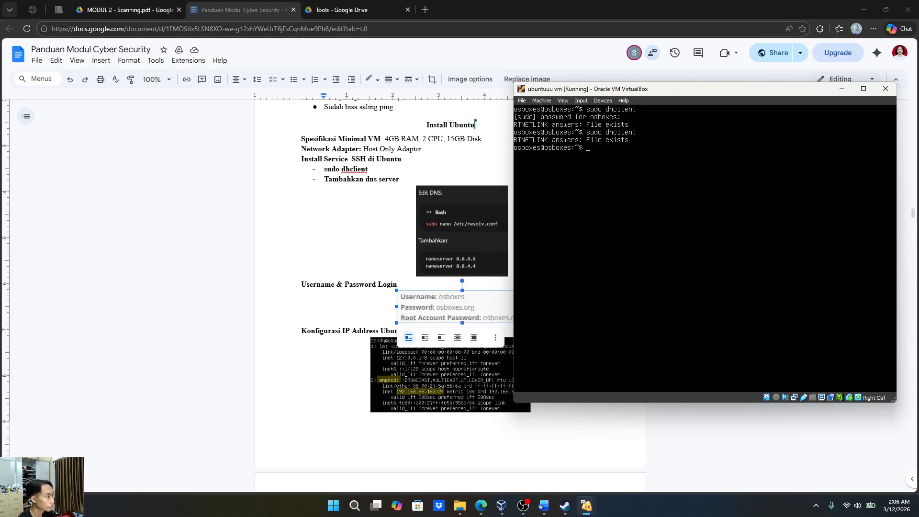
text(ls)
key(Return)
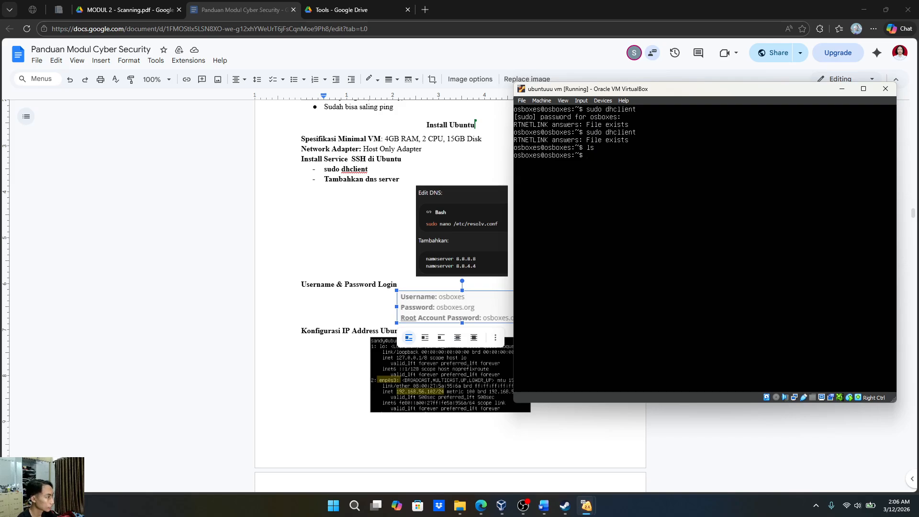
key(ctrl+l)
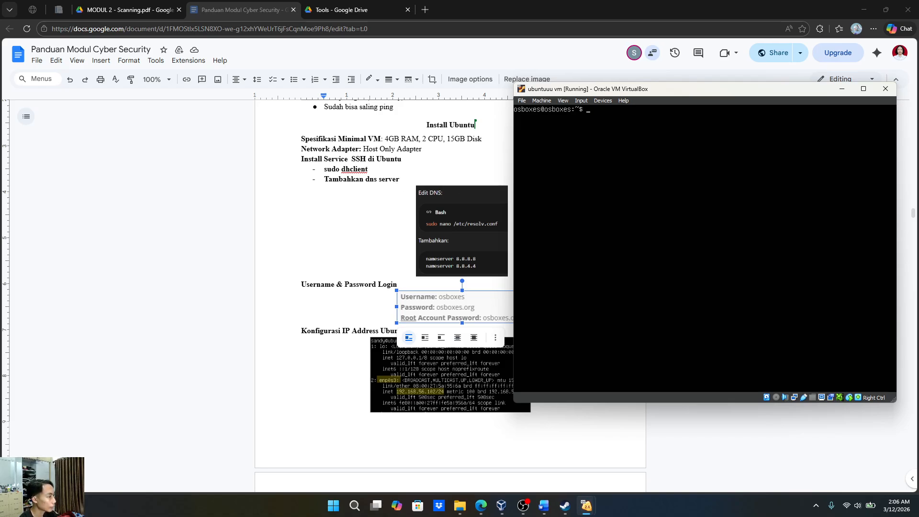
Open /etc/resolv.conf for editing in nano with sudo rights
text(s)
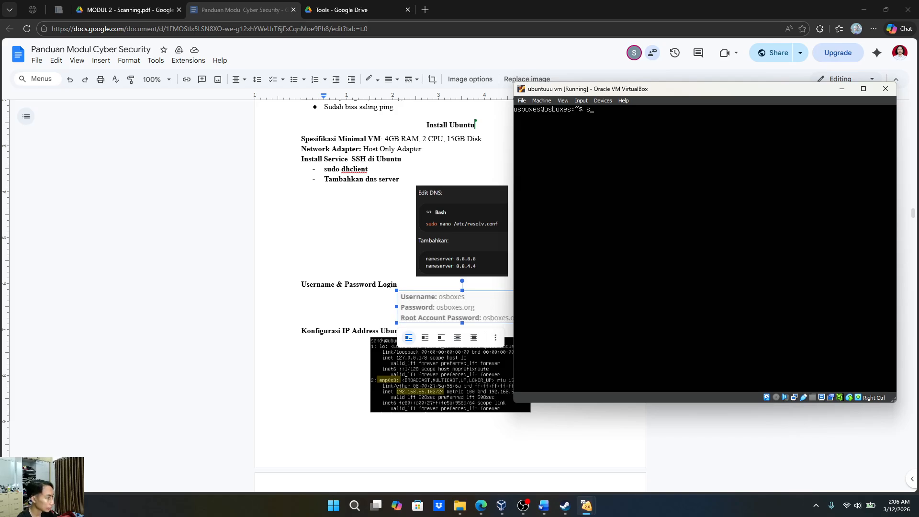
text(udo nano)
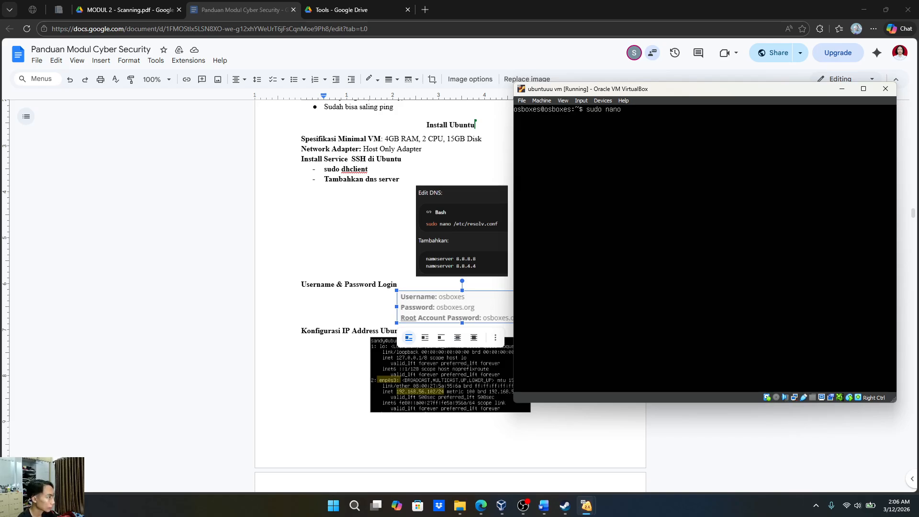
text( /etc/)
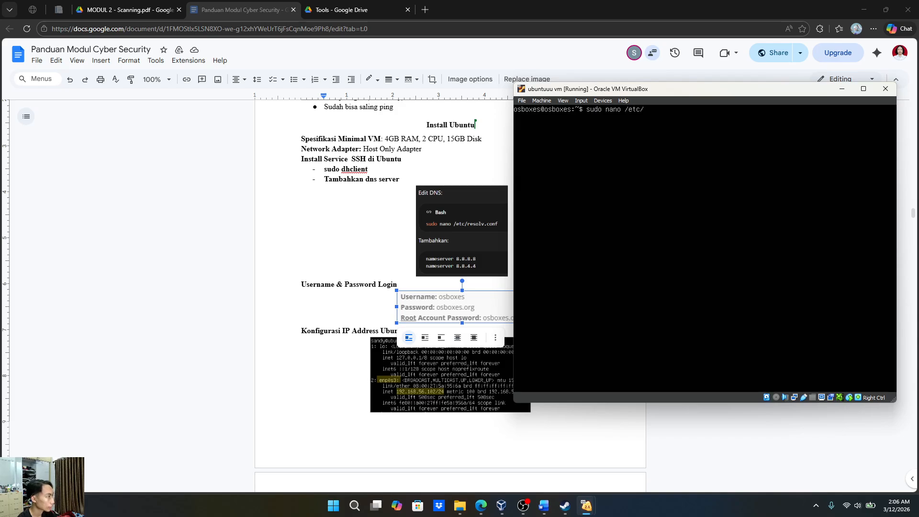
text(reso)
key(Tab)
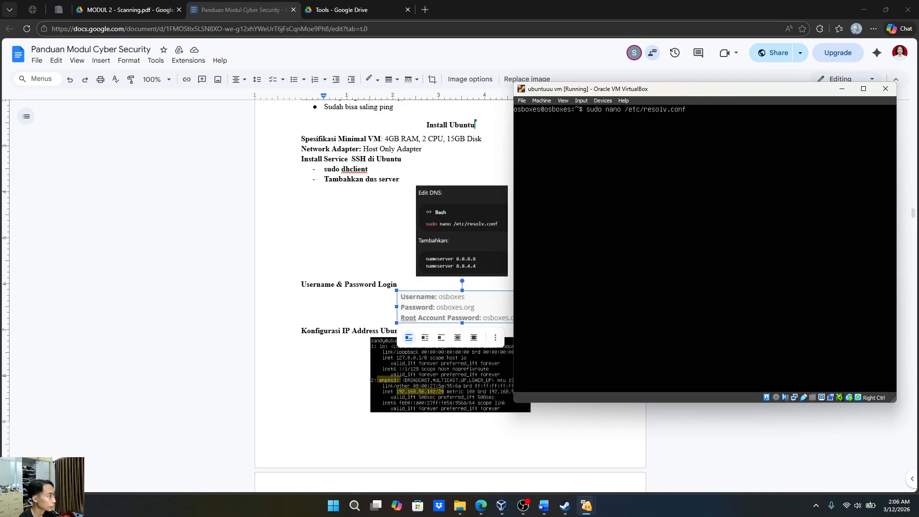
key(Return)
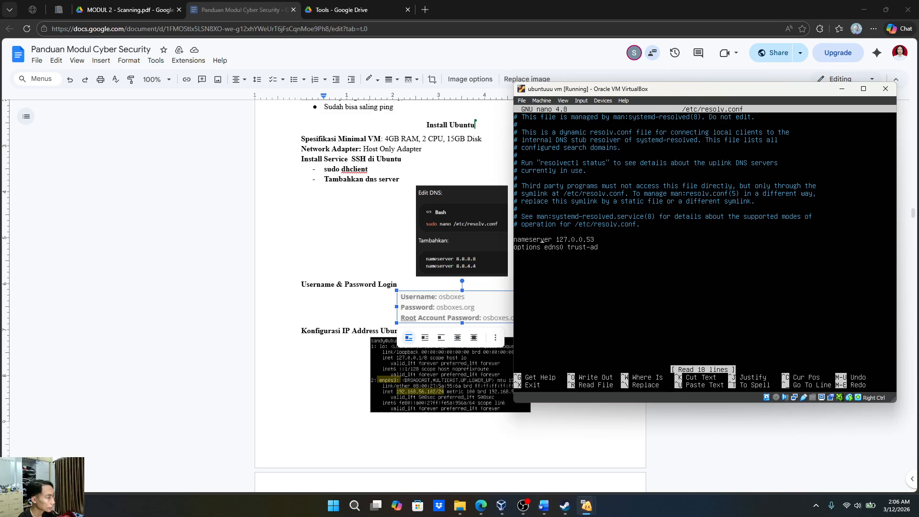
Set the existing nameserver entry in resolv.conf to 8.8.8.8 and start a new line below it
key(Right)
key(Right)
key(Right)
key(Right)
key(Right)
key(Right)
key(Right)
key(Right)
key(Right)
key(Right)
key(BackSpace)
key(BackSpace)
key(BackSpace)
key(BackSpace)
key(BackSpace)
key(BackSpace)
key(BackSpace)
key(BackSpace)
key(BackSpace)
key(BackSpace)
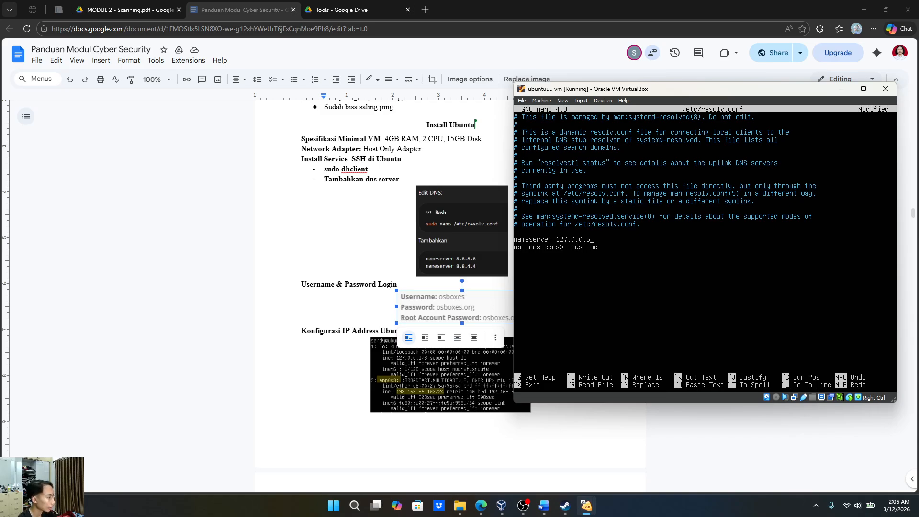
text(8.8)
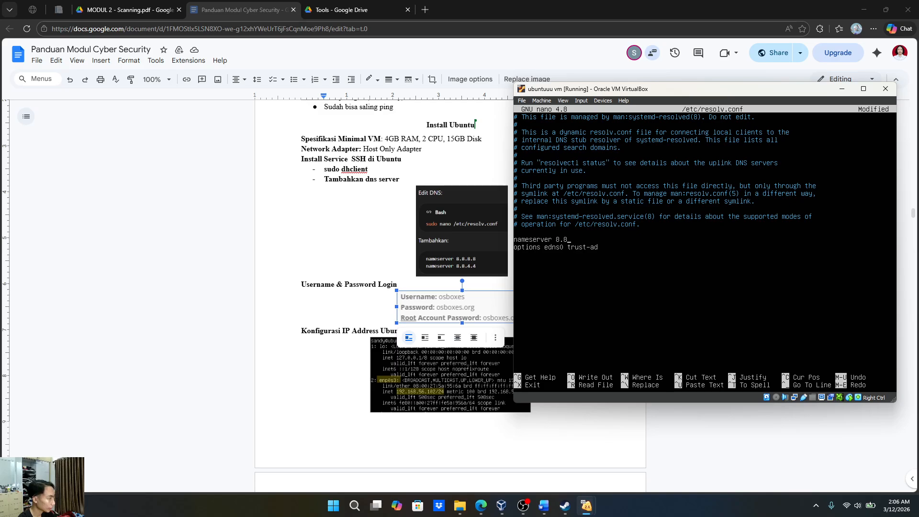
text(.8.8)
key(Return)
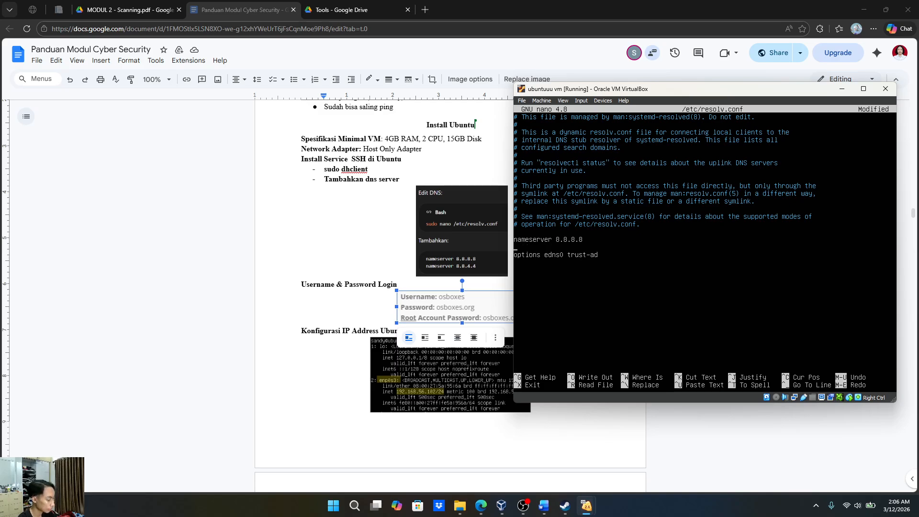
Add the line nameserver 8.8.4.4, save /etc/resolv.conf, and exit nano
text(nameserv)
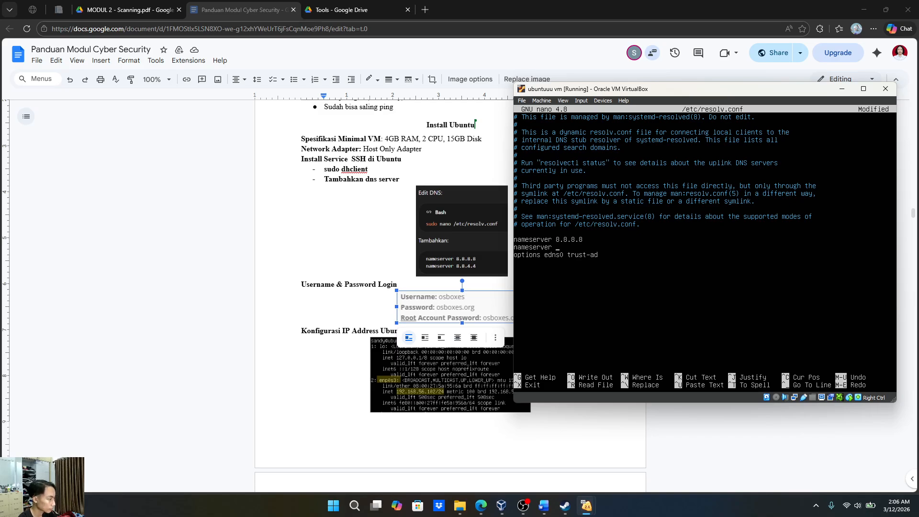
text(er 8.8.4.4)
key(ctrl+o)
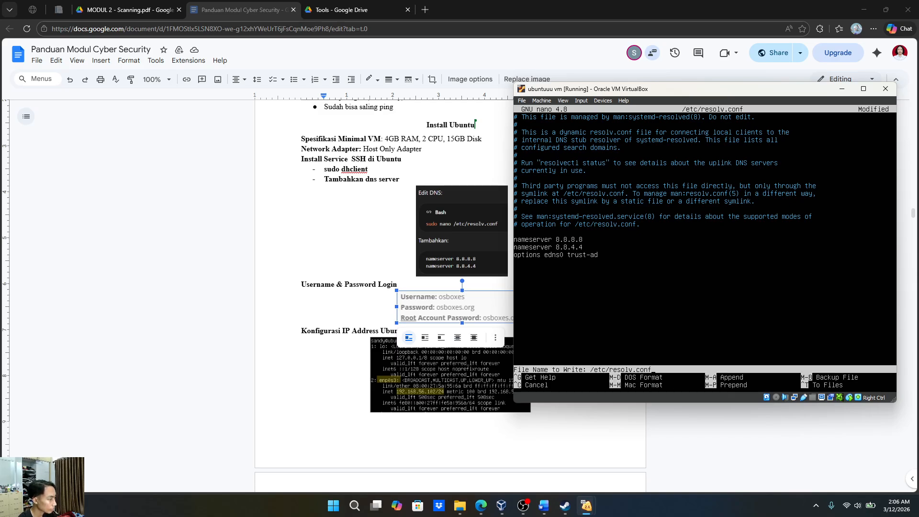
key(Return)
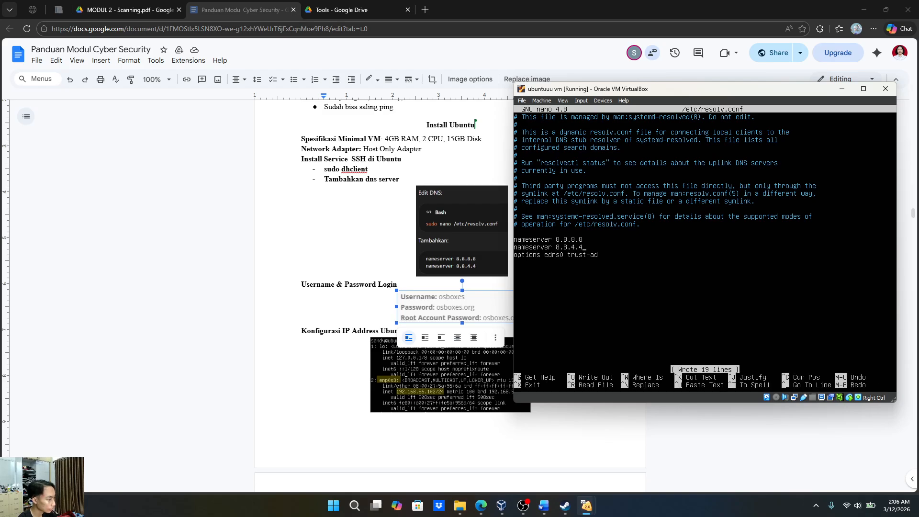
key(ctrl+x)
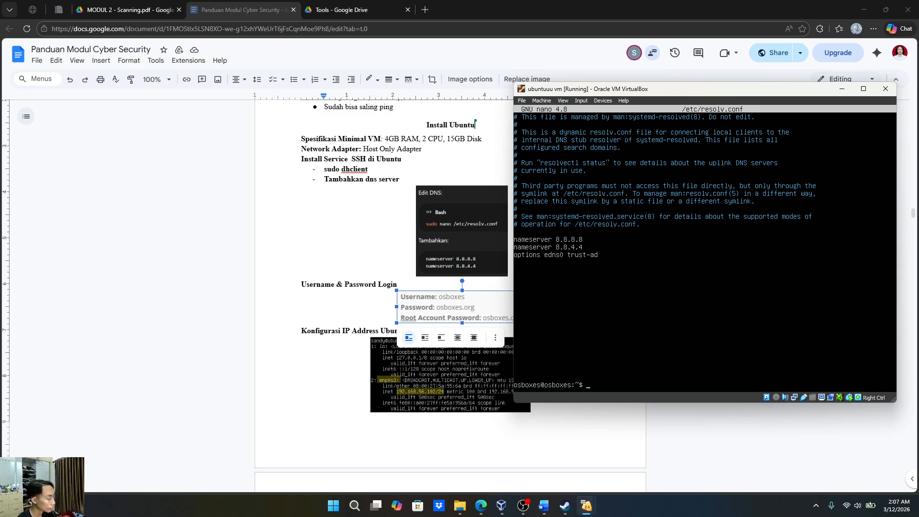
Clear the terminal and test internet connectivity by pinging google.com, stopping the ping after a few replies
key(ctrl+l)
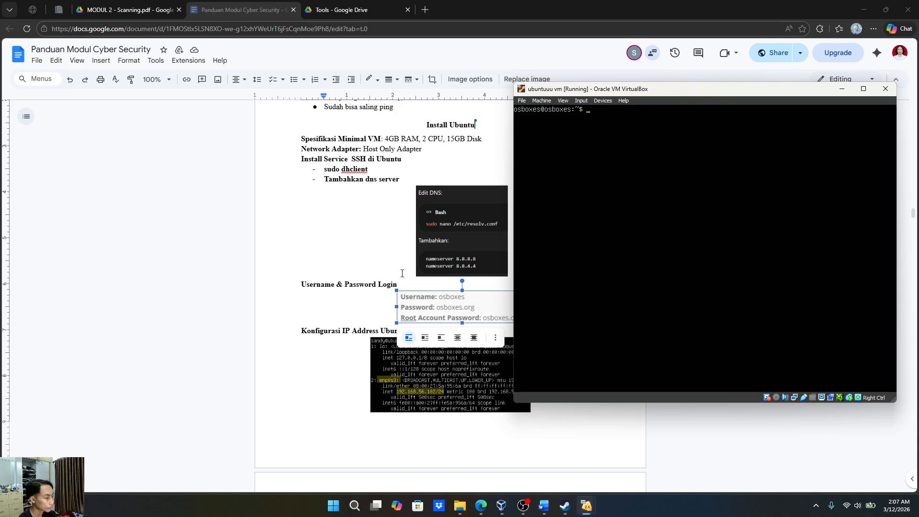
scroll(403, 290, down, 1)
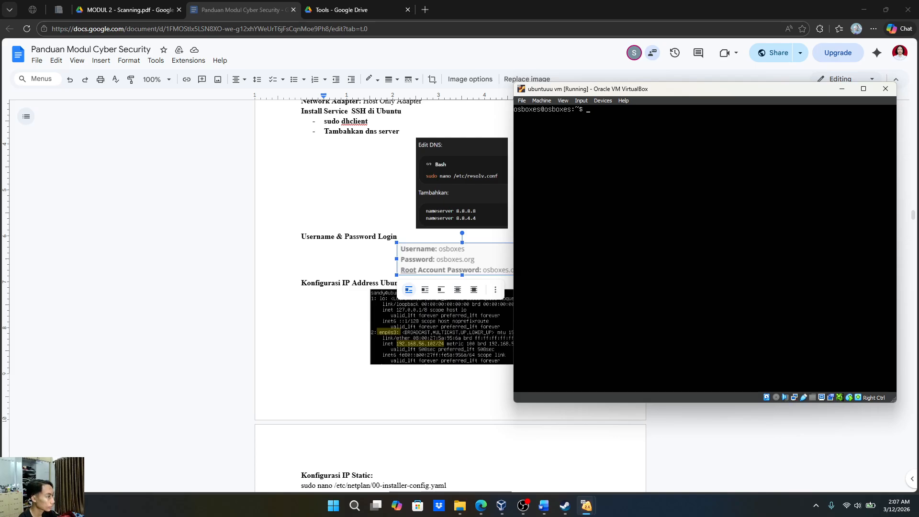
text(pin)
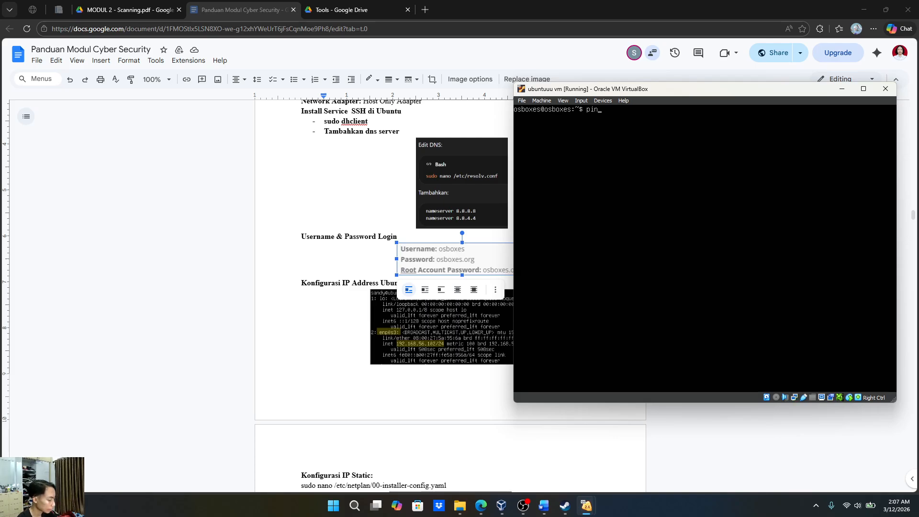
text(g google.com)
key(Return)
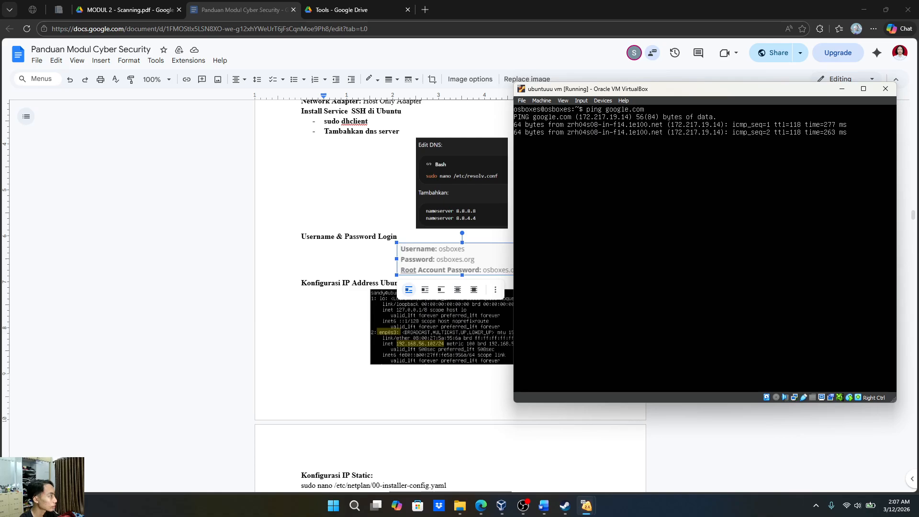
key(ctrl+c)
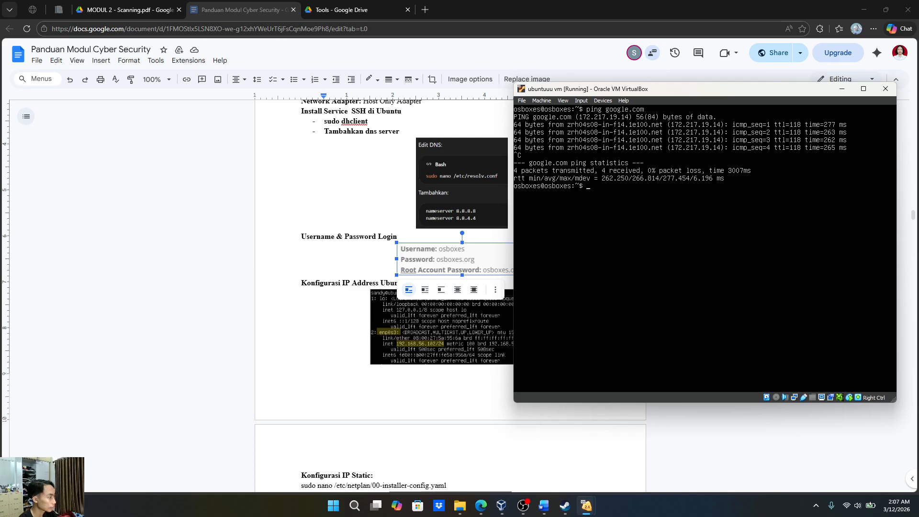
Cancel the mistyped update command and refresh the Ubuntu package lists with sudo apt update
text(su)
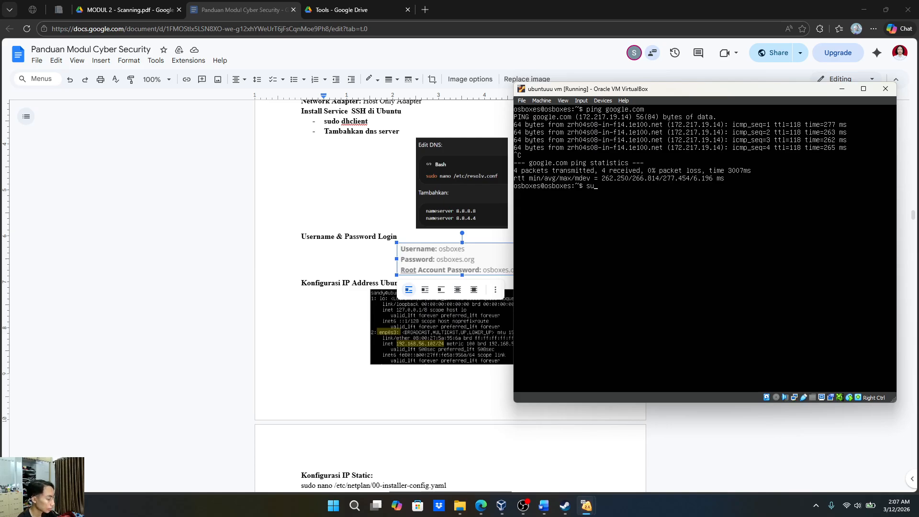
text(do apt update)
key(ctrl+c)
text(sudo apt update)
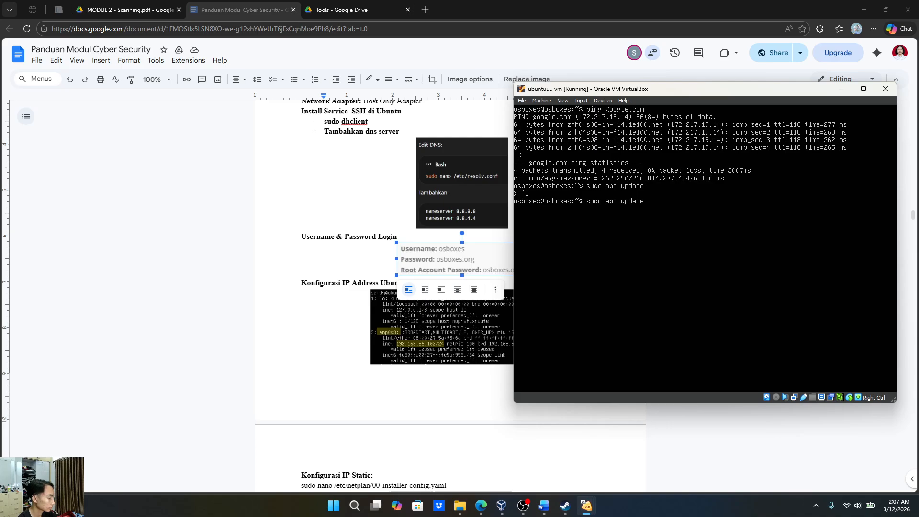
key(Return)
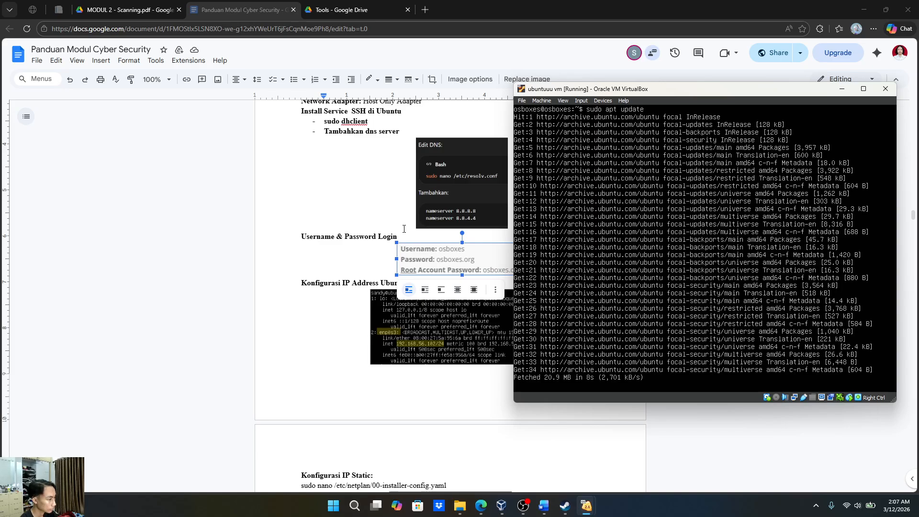
Move the ubuntuuu vm window further aside to uncover the guide, and clear the terminal
click(404, 228)
key(alt+Tab)
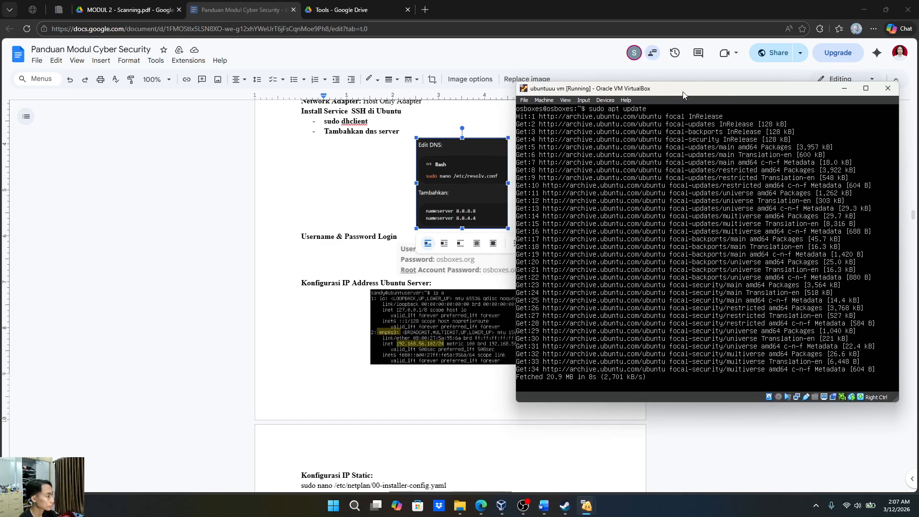
drag(682, 91, 694, 86)
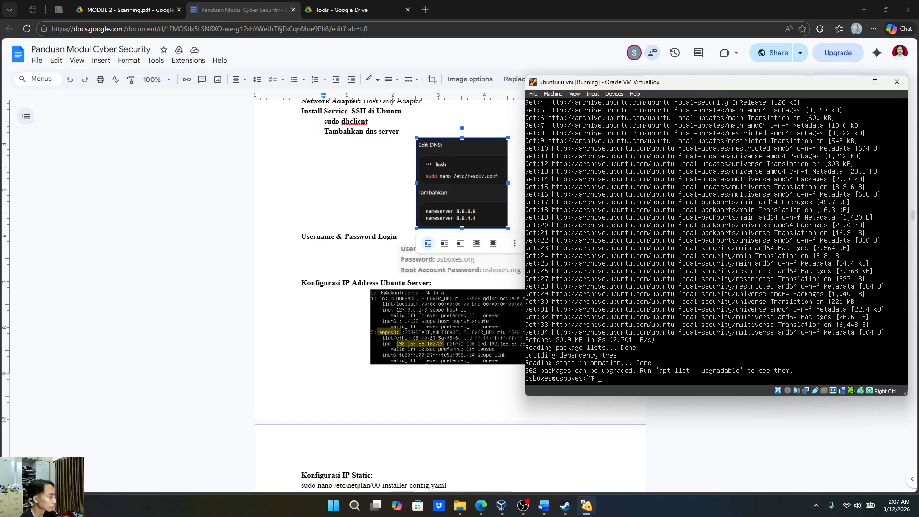
key(ctrl+l)
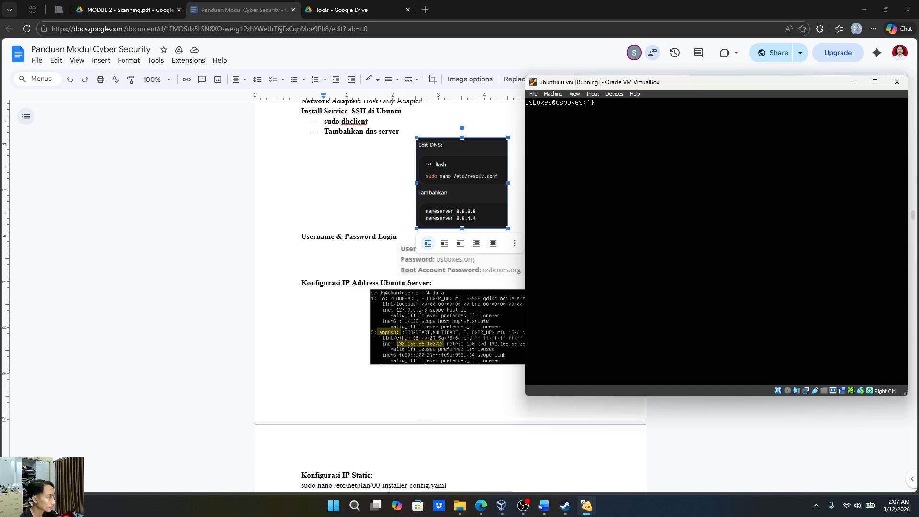
List the Ubuntu VM's network interfaces with ip a and enlarge its window to read the output
text(ip a)
key(Return)
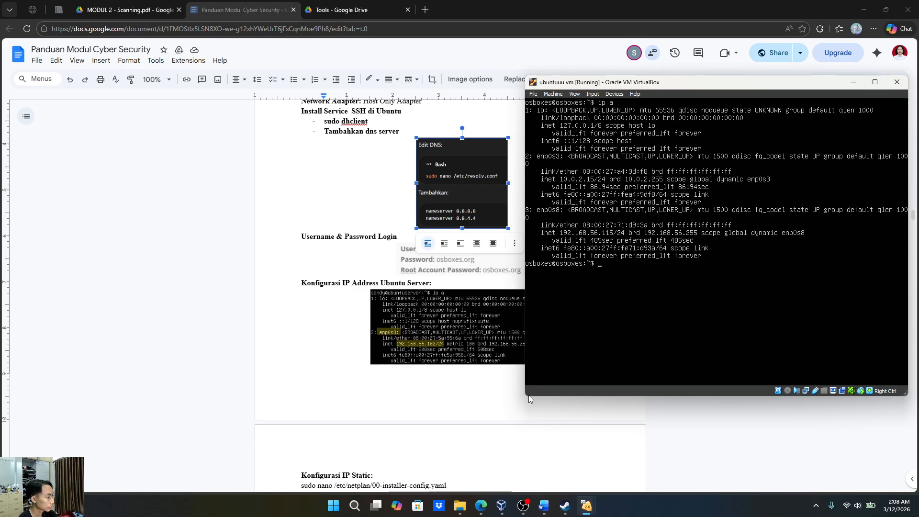
drag(527, 397, 515, 425)
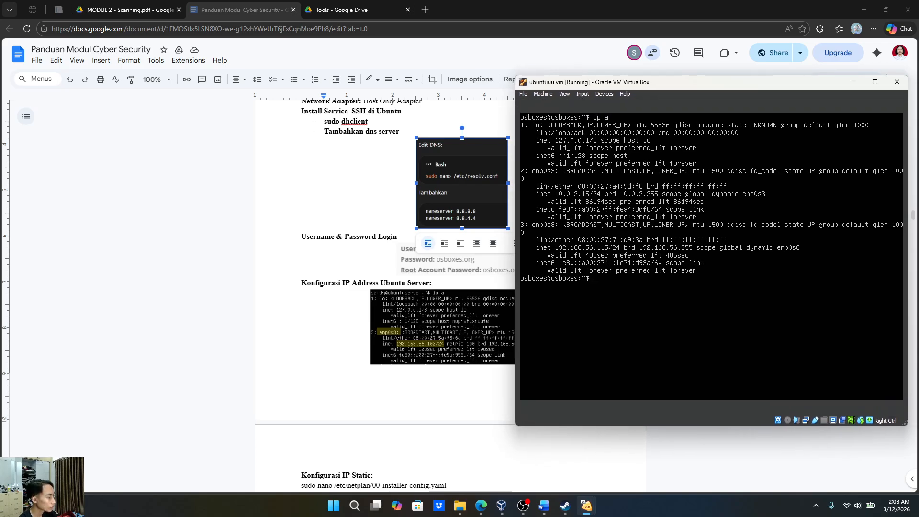
drag(723, 88, 717, 83)
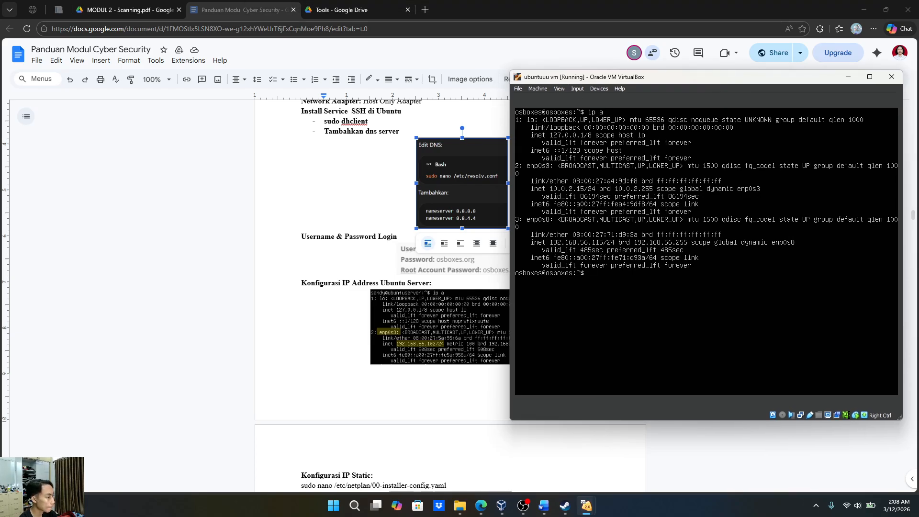
Open a new blank note in Notepad, narrowed and placed beside the Ubuntu VM window
click(355, 505)
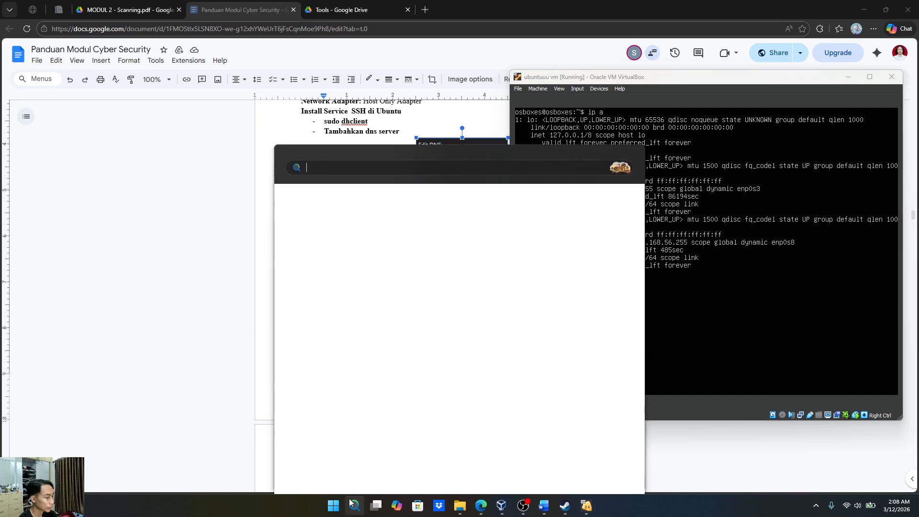
text(note)
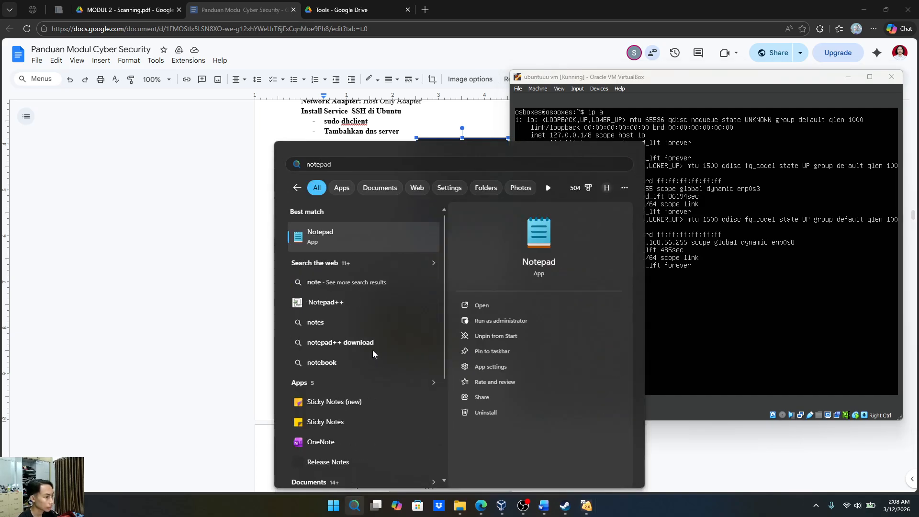
key(Return)
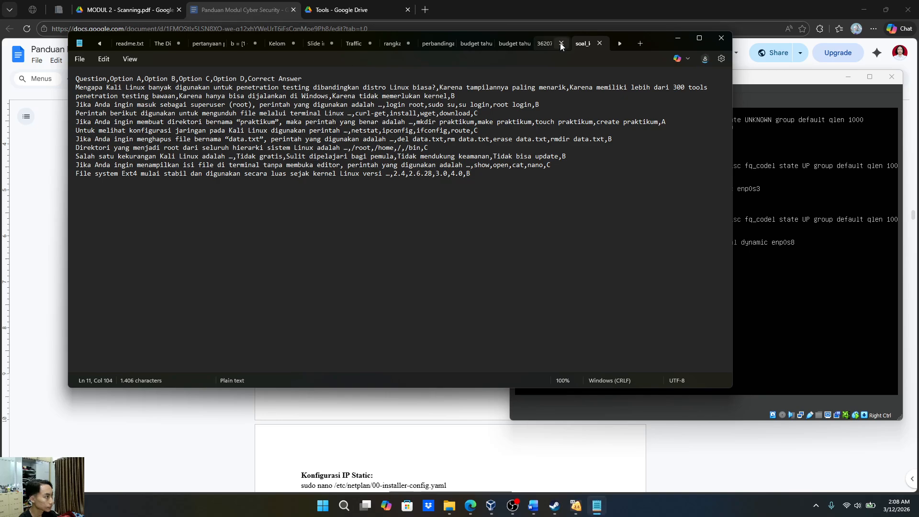
click(645, 43)
drag(651, 36, 593, 90)
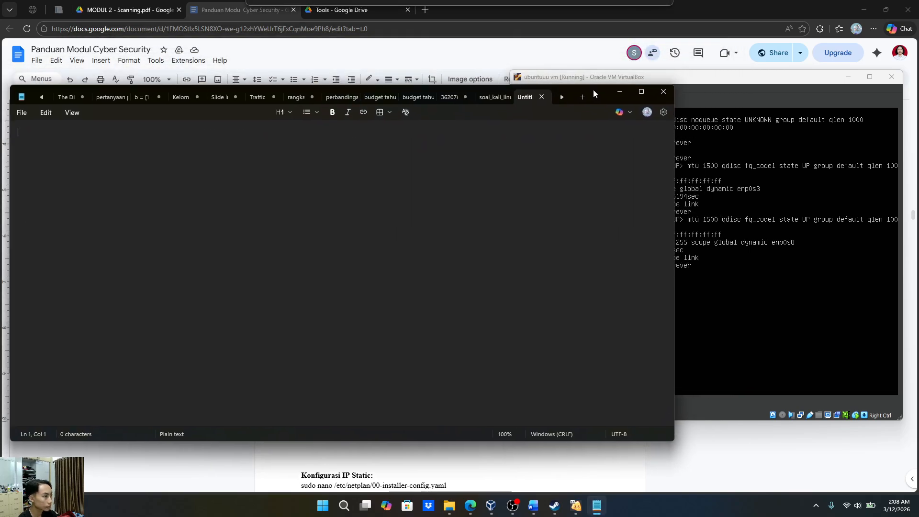
drag(675, 146, 492, 165)
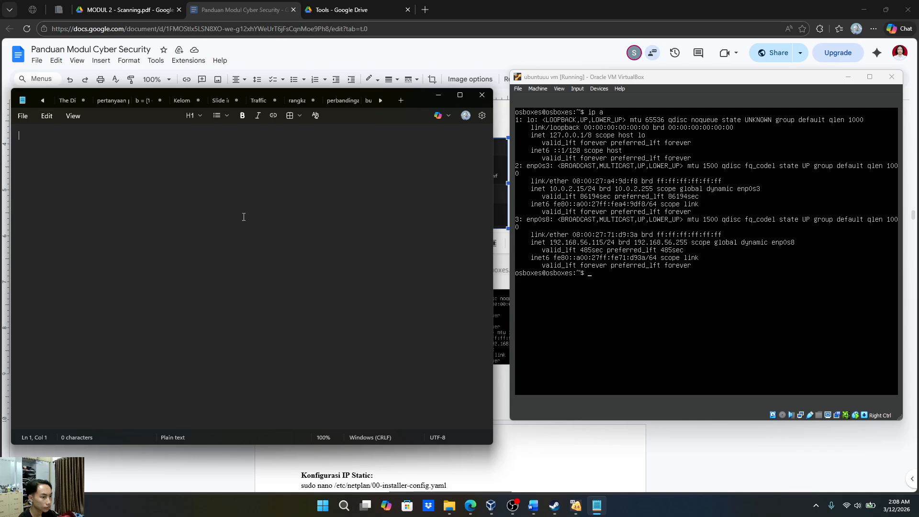
Record "IP VM ubuntu: 192.168.56.115" in the note and begin a second line with "IP VM kali:"
text(IP VM ubuntu)
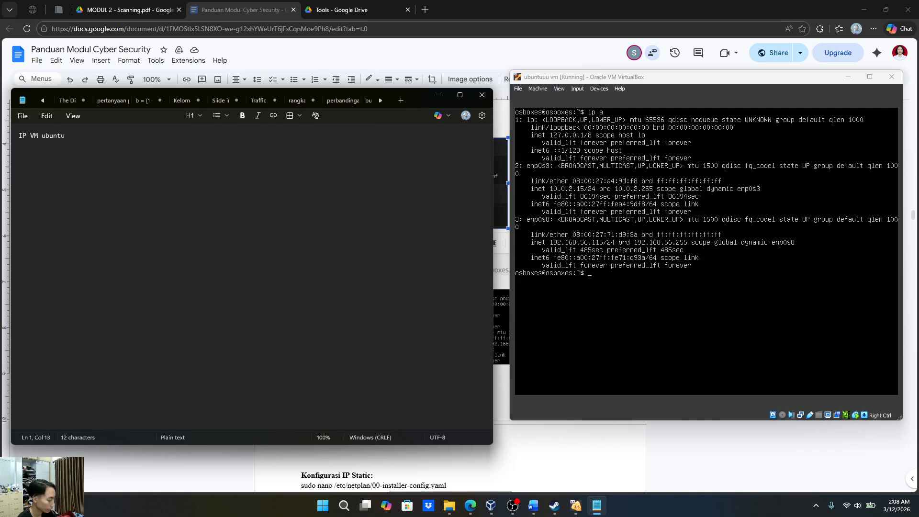
text(: 19)
text(2.168.56.11)
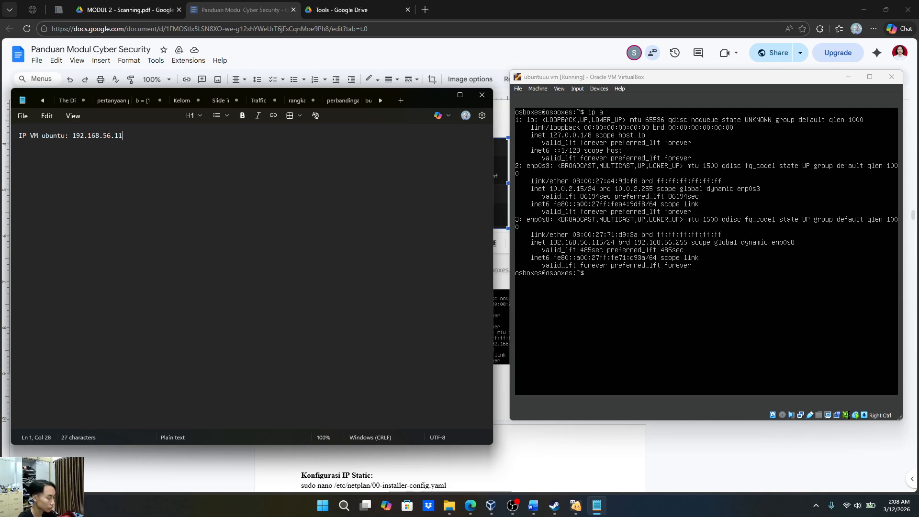
text(5)
key(Return)
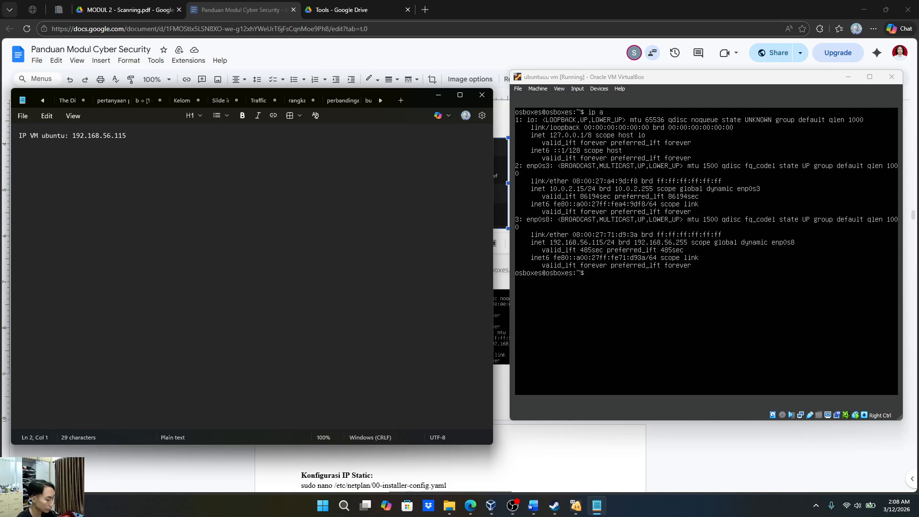
text(IP VM kali:)
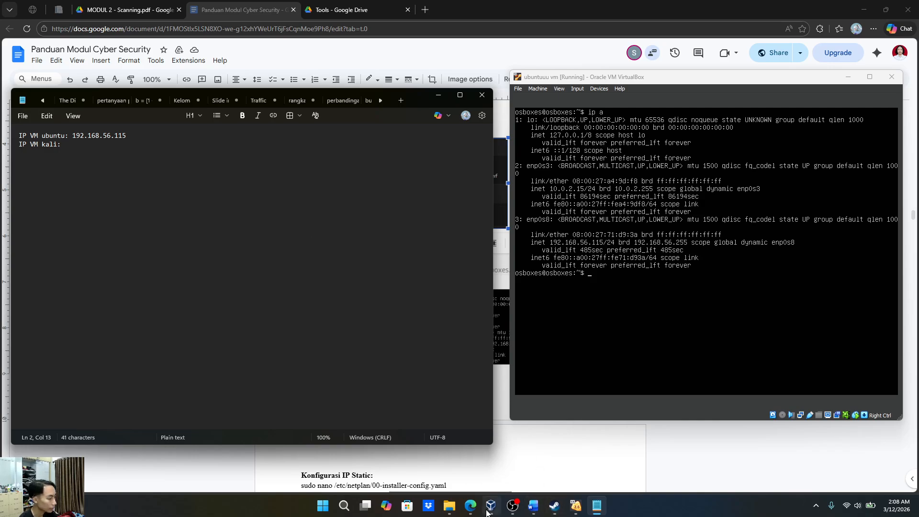
Switch to the kali linux 2 VM, open a terminal in an enlarged window, and list its network interfaces with ip a
mouse_move(577, 512)
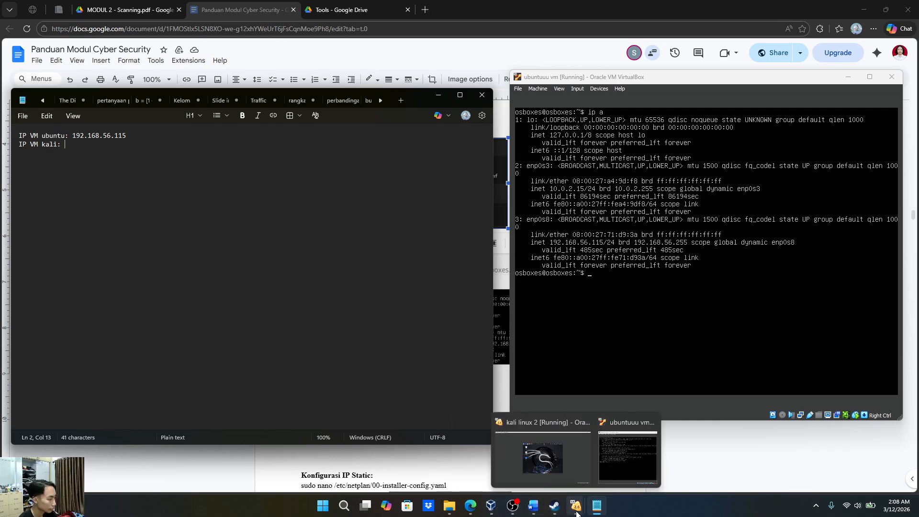
click(550, 467)
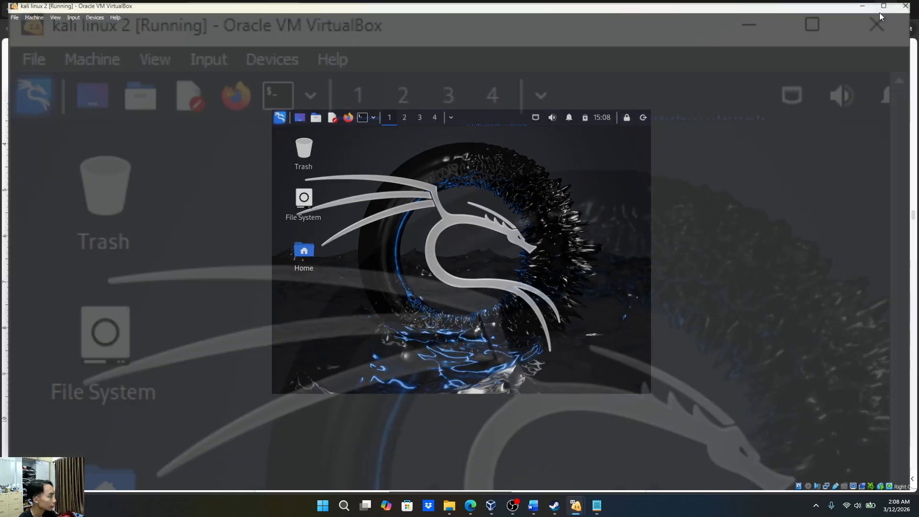
drag(490, 117, 609, 108)
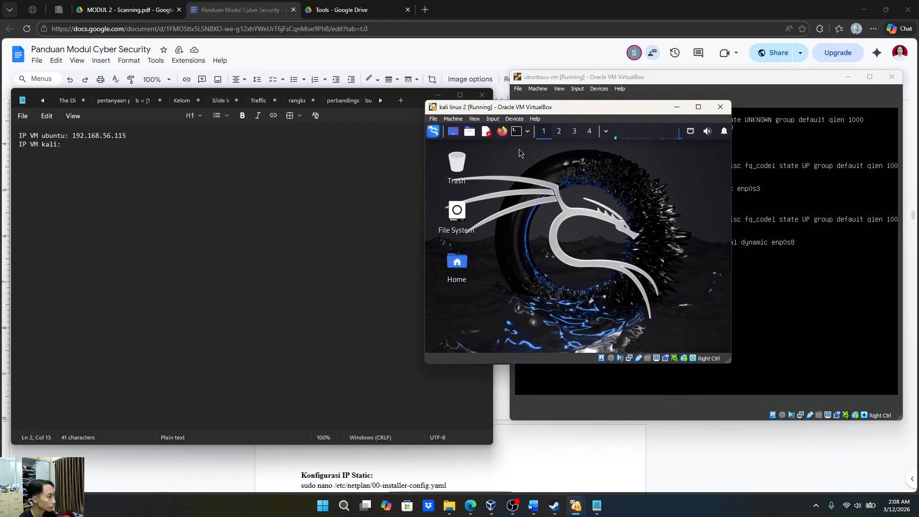
click(517, 131)
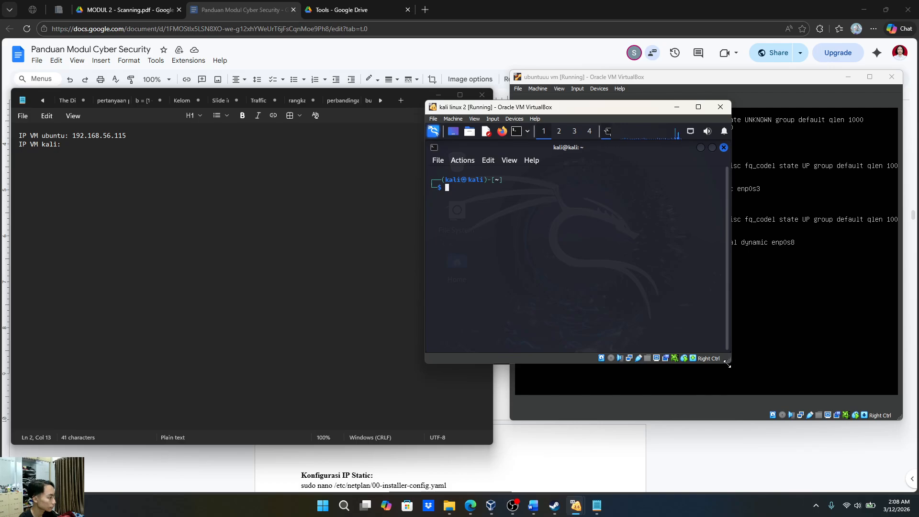
drag(728, 364, 862, 472)
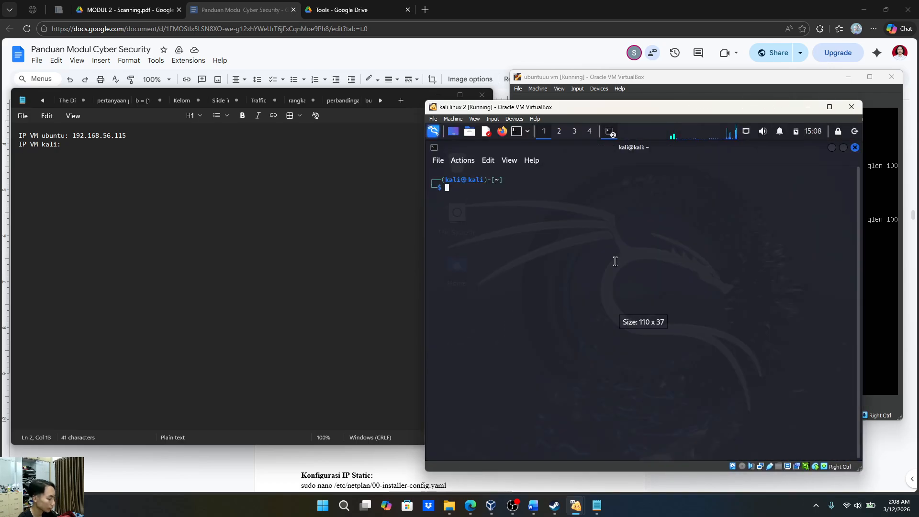
text(ip a)
key(Return)
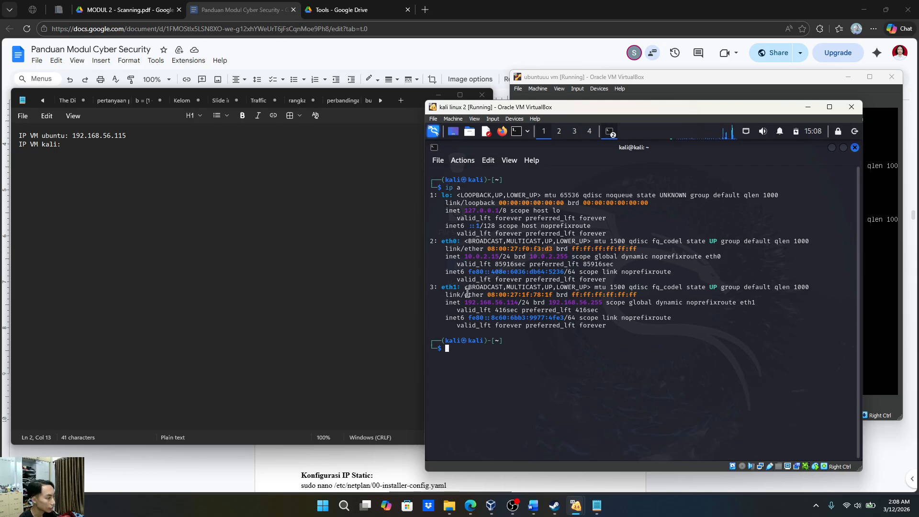
Complete the Kali line in the Notepad note with the eth1 address 192.168.56.114
drag(464, 303, 518, 303)
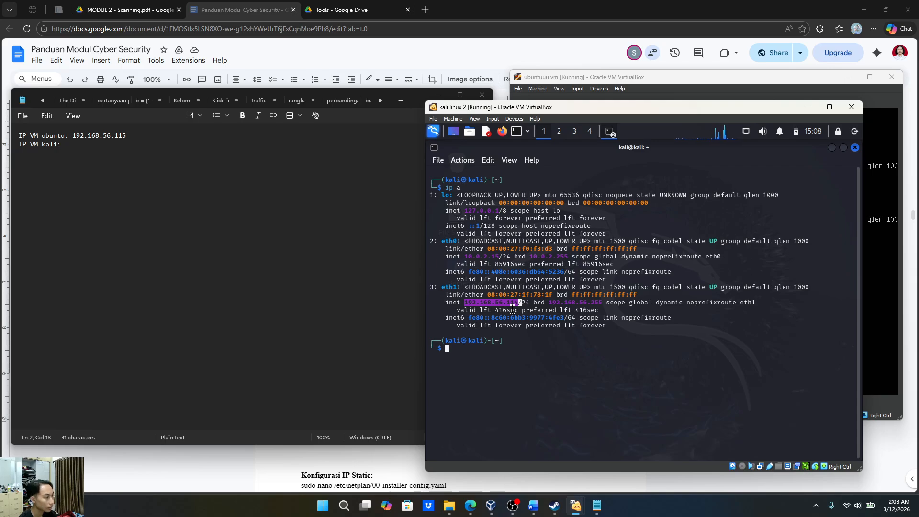
click(219, 183)
text(192)
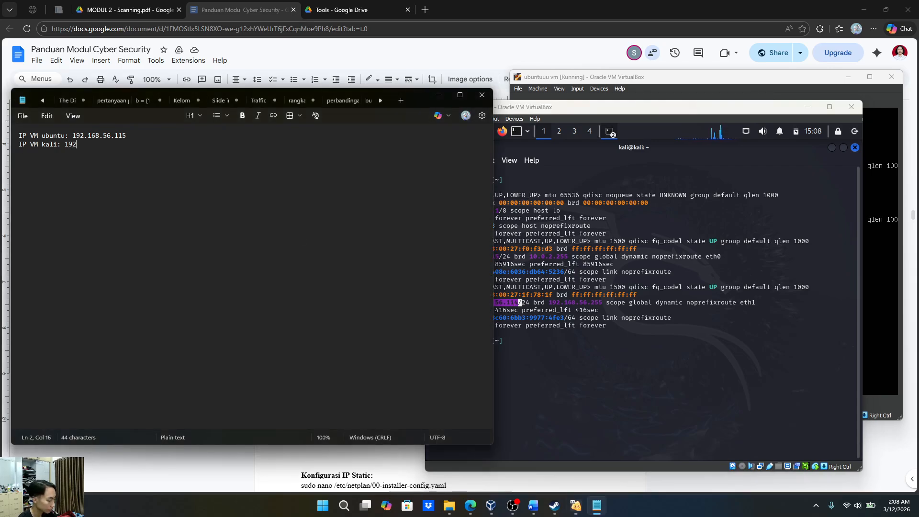
text(.168.56)
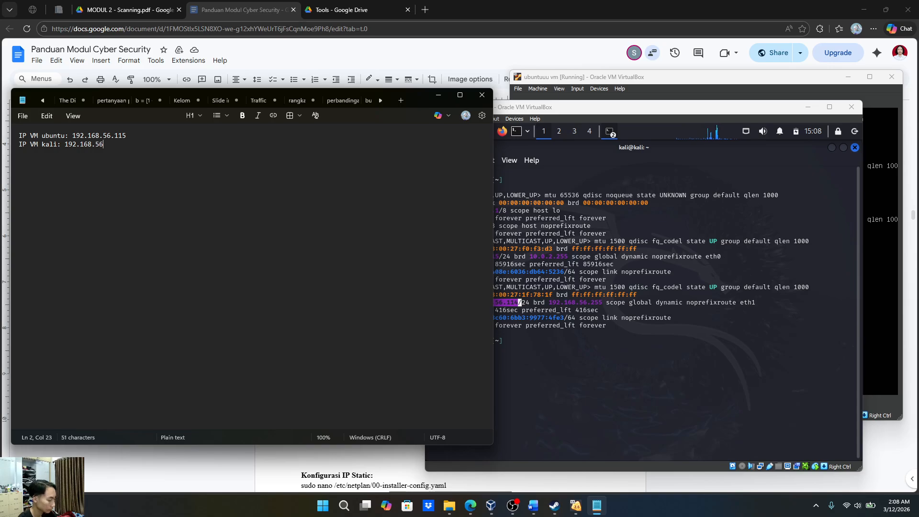
text(.114)
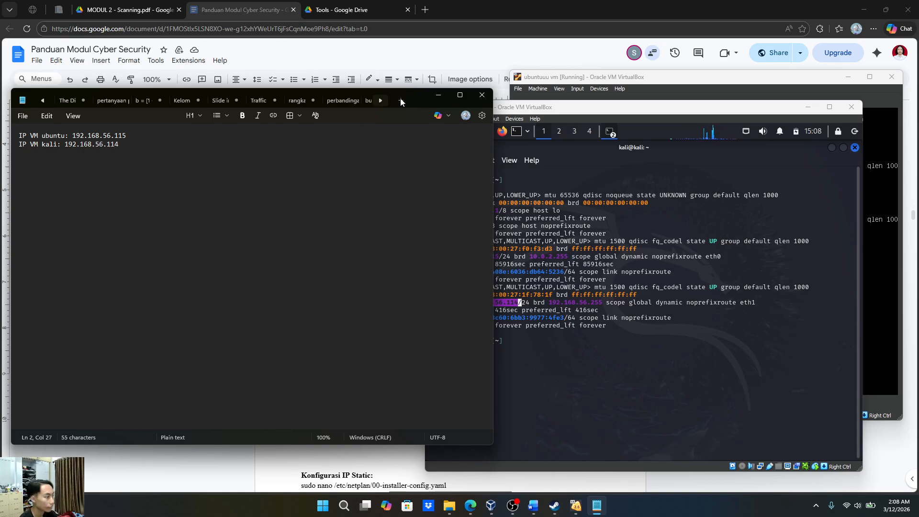
Minimize the Kali VM, Ubuntu VM and Notepad windows to return to the Google Docs guide
click(808, 106)
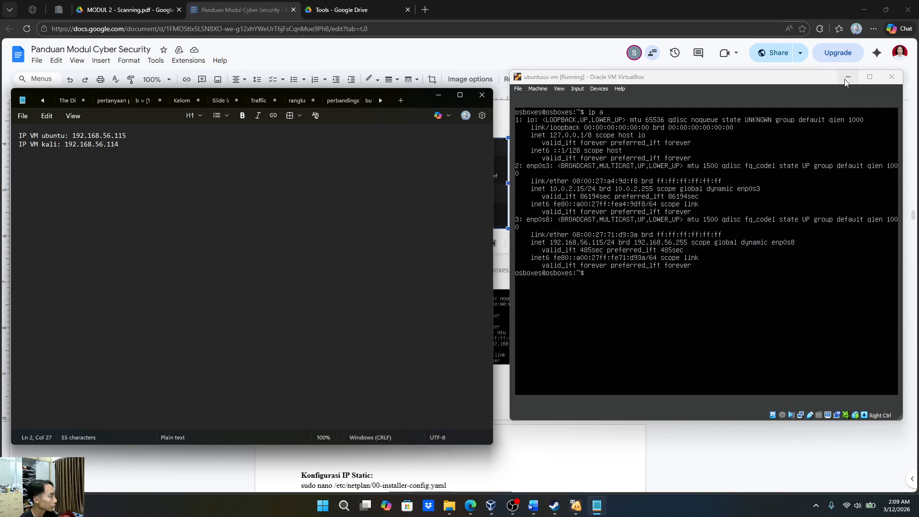
click(848, 77)
click(438, 95)
click(585, 243)
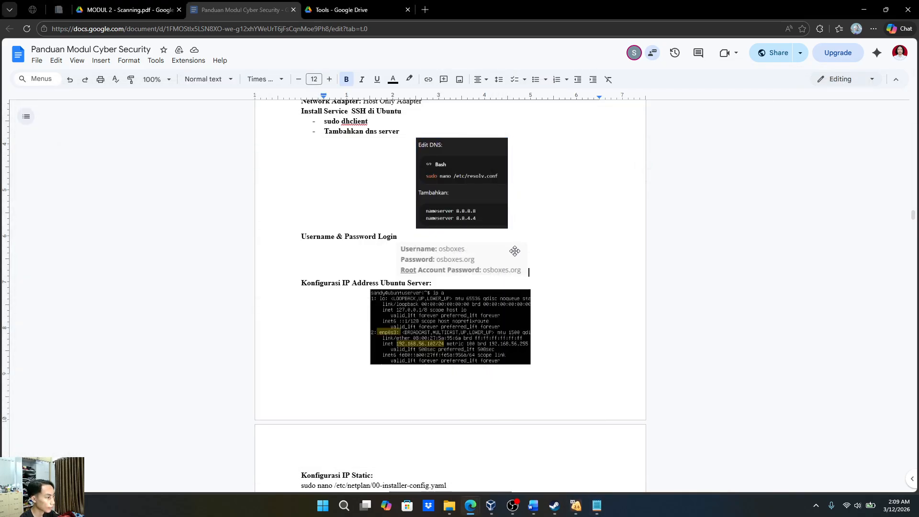
Review the guide's static IP section, covering the netplan configuration, applying it, and verifying the IP address
scroll(515, 252, down, 2)
scroll(515, 252, down, 2)
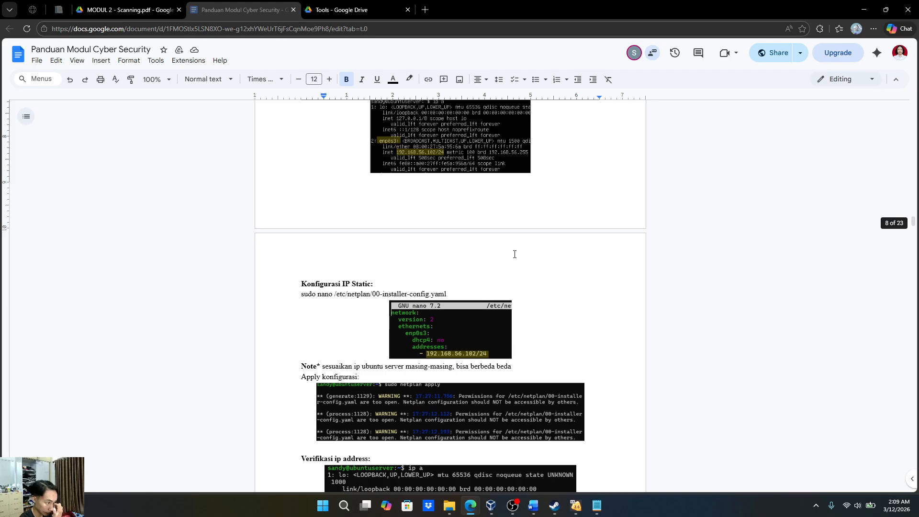
scroll(479, 259, down, 1)
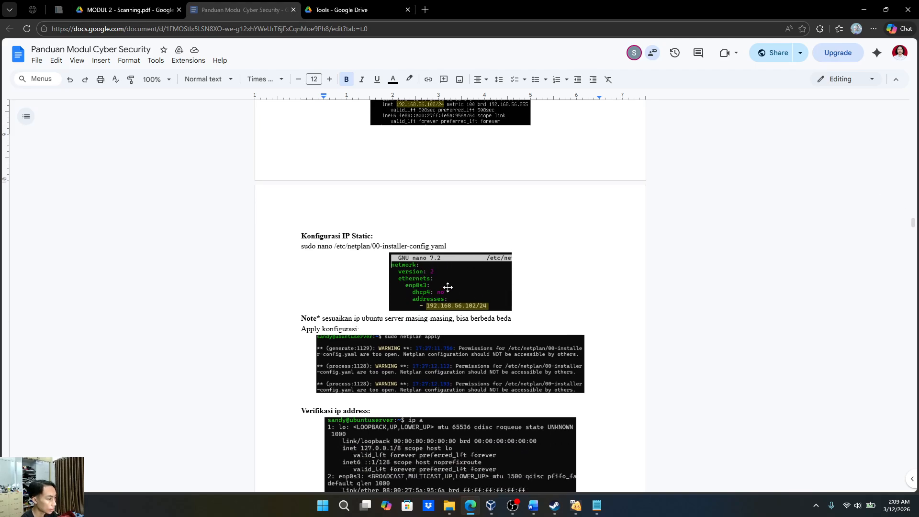
click(447, 287)
click(550, 309)
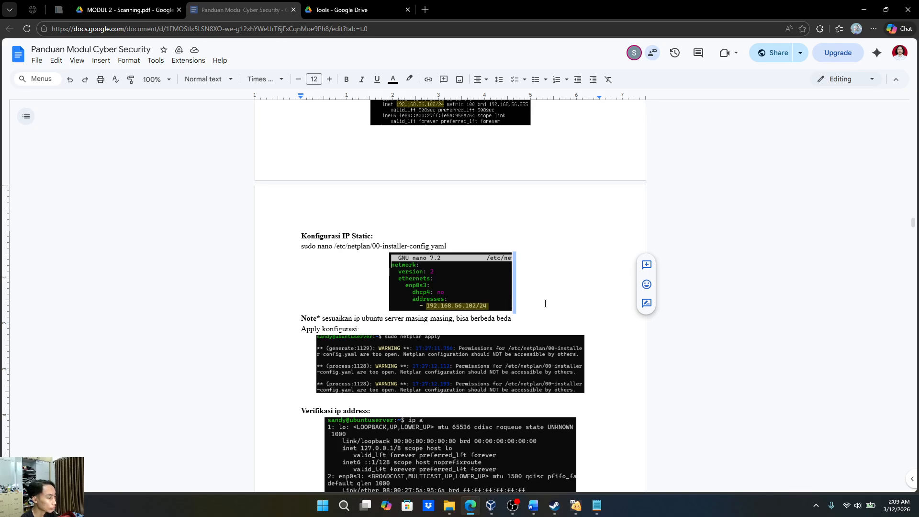
click(454, 293)
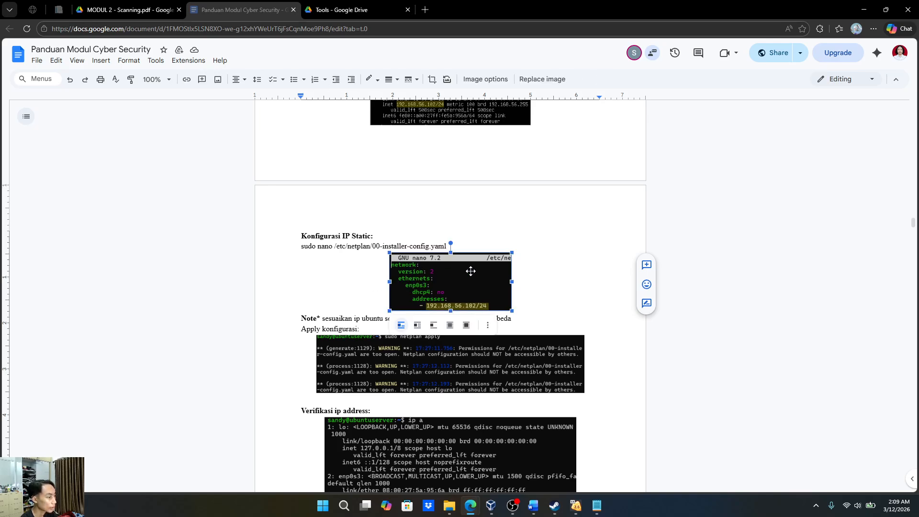
click(540, 290)
scroll(544, 302, down, 3)
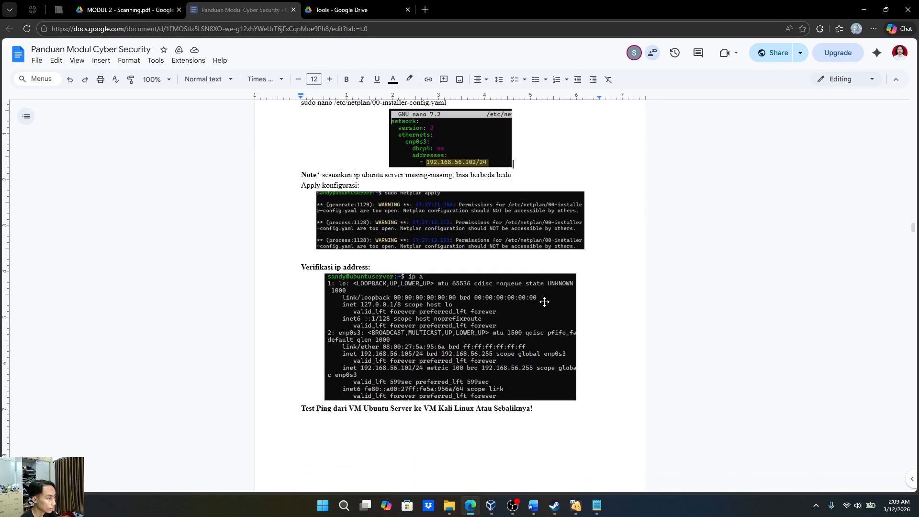
click(409, 215)
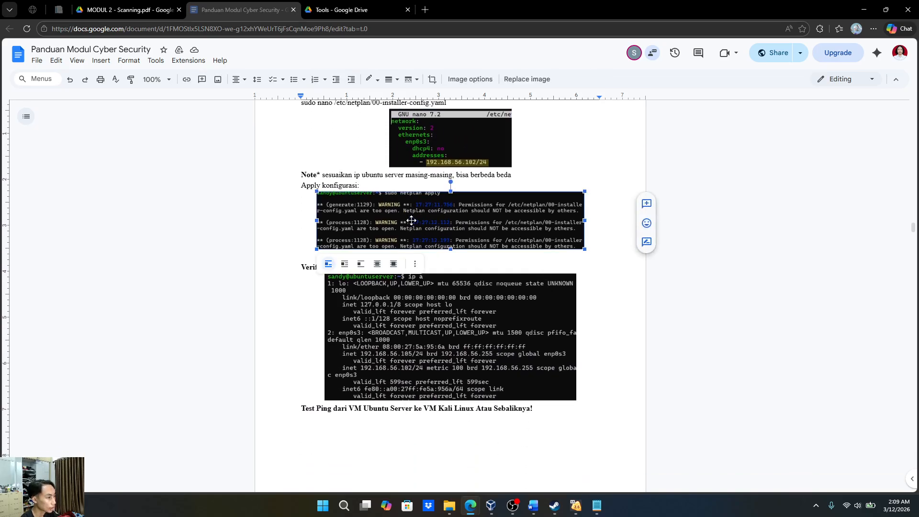
scroll(431, 240, down, 1)
click(546, 319)
scroll(554, 327, down, 1)
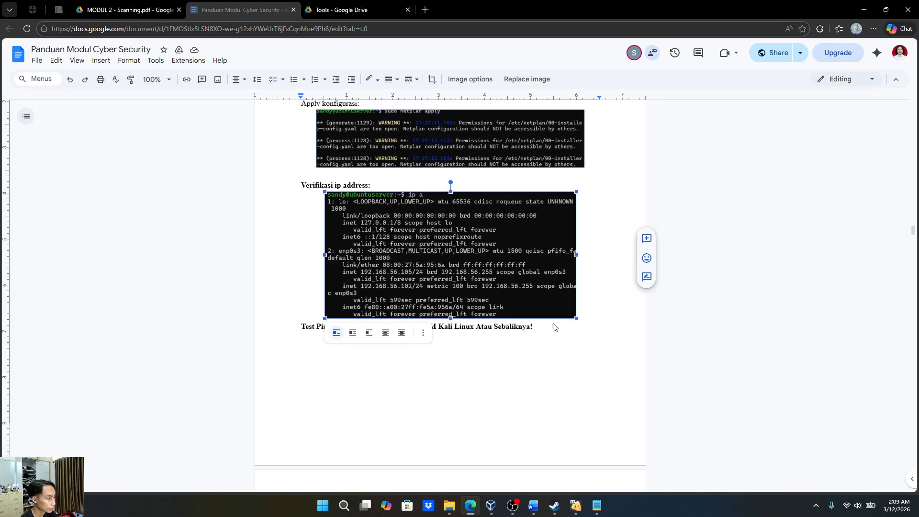
scroll(554, 328, down, 2)
click(526, 291)
Insert blank lines after the ip a verification screenshot to move the "Test Ping" heading onto the next page with its image
click(585, 201)
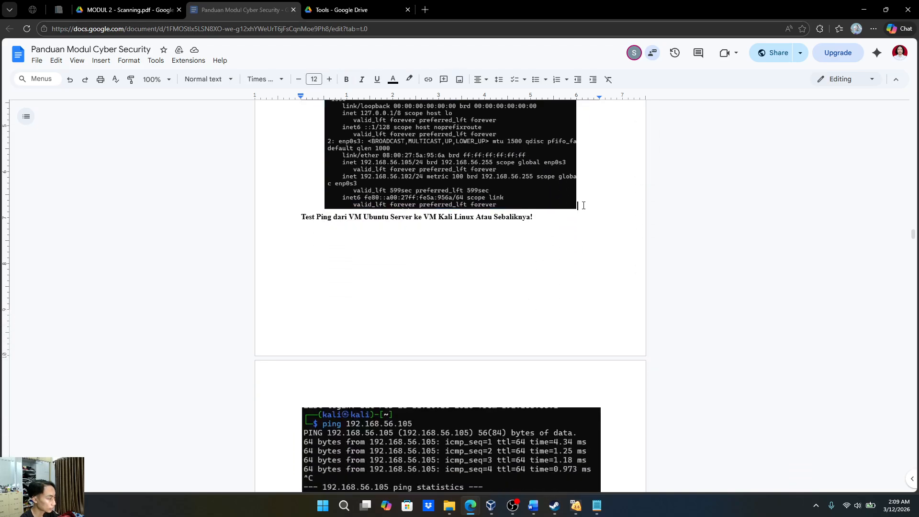
key(Return)
key(Return)
key(Return)
key(Return)
key(Return)
key(Return)
key(Return)
key(Return)
key(Return)
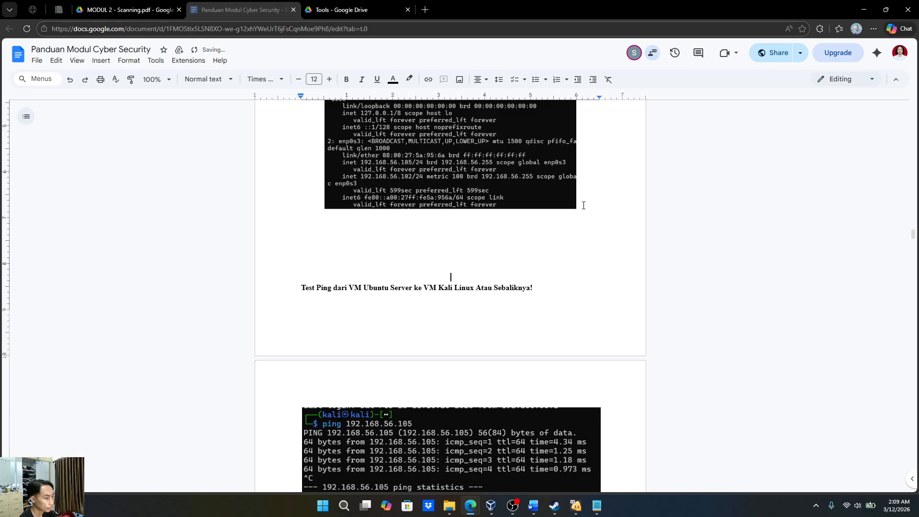
scroll(575, 203, down, 3)
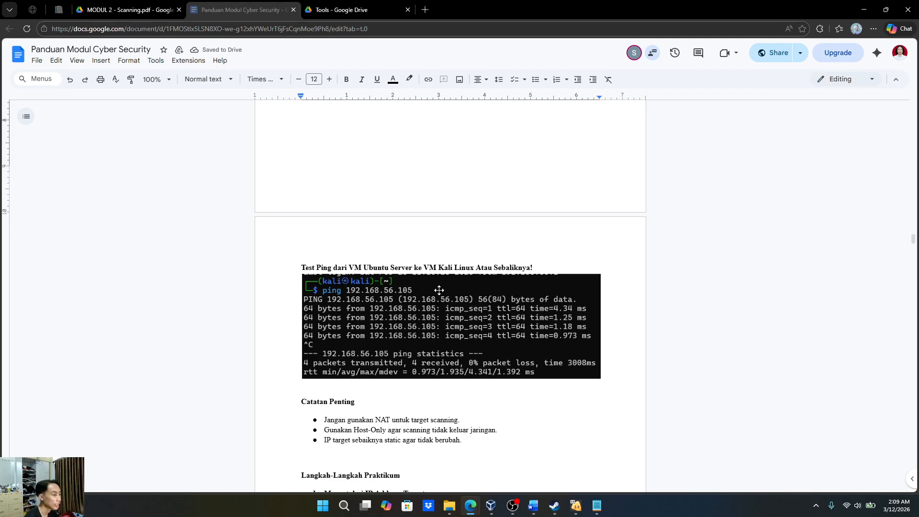
Bring the Ubuntu and Kali VM windows forward and arrange them side by side over the guide
key(alt+Tab)
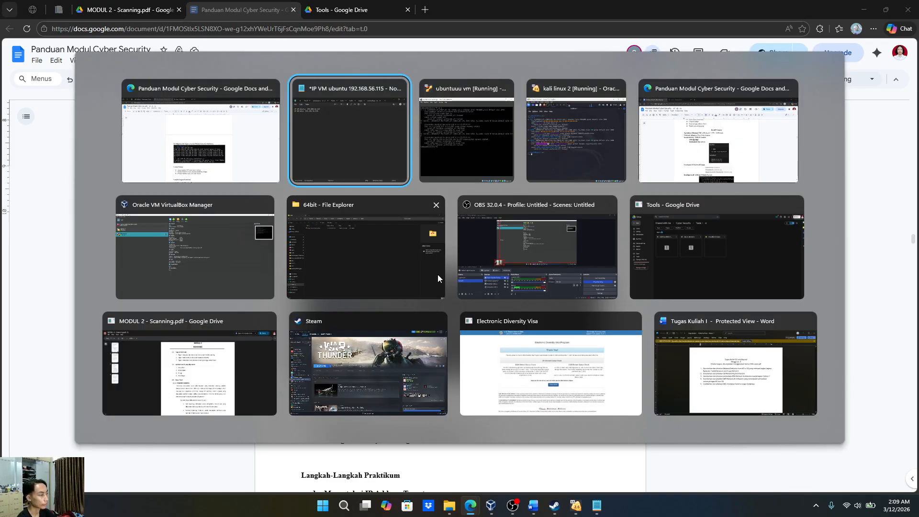
click(465, 136)
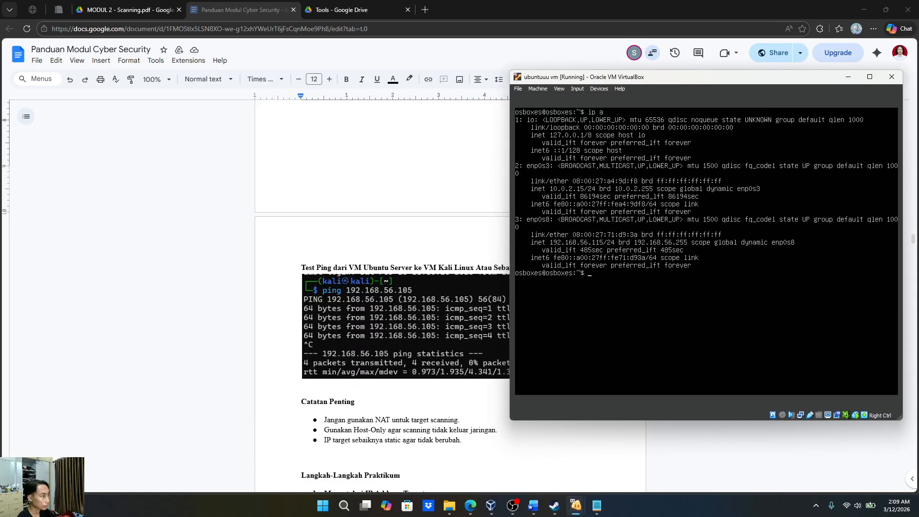
drag(731, 78, 231, 70)
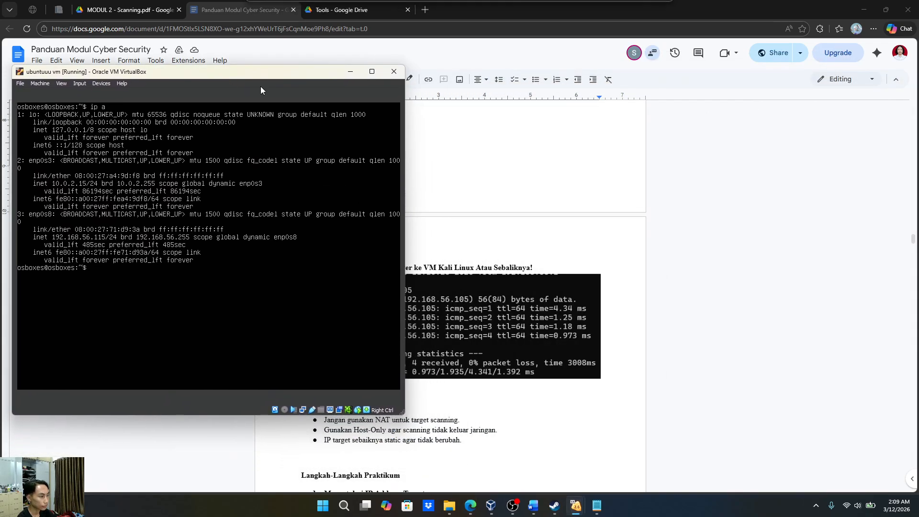
key(Tab)
key(Tab)
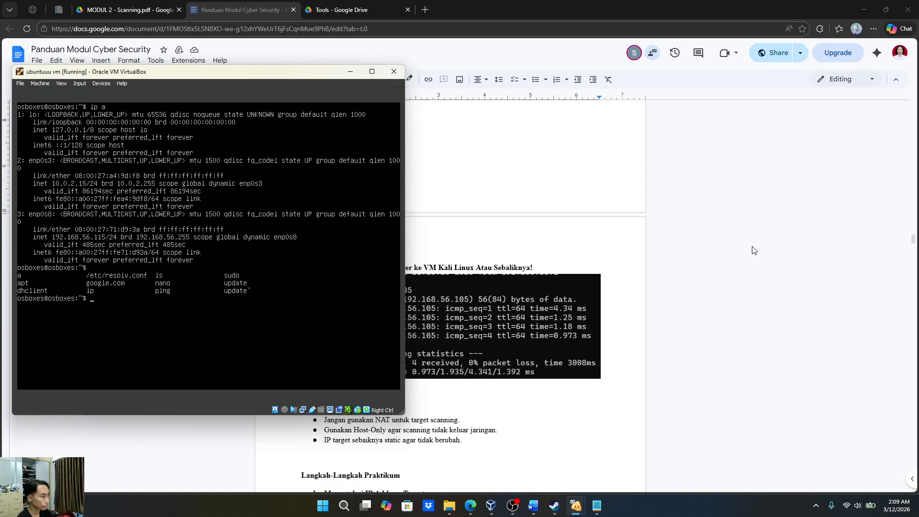
mouse_move(583, 507)
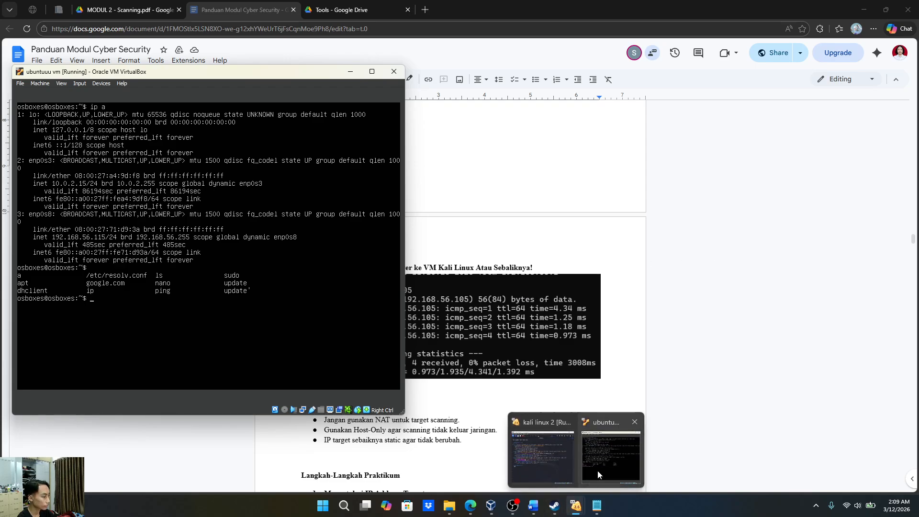
click(548, 464)
drag(624, 111, 604, 74)
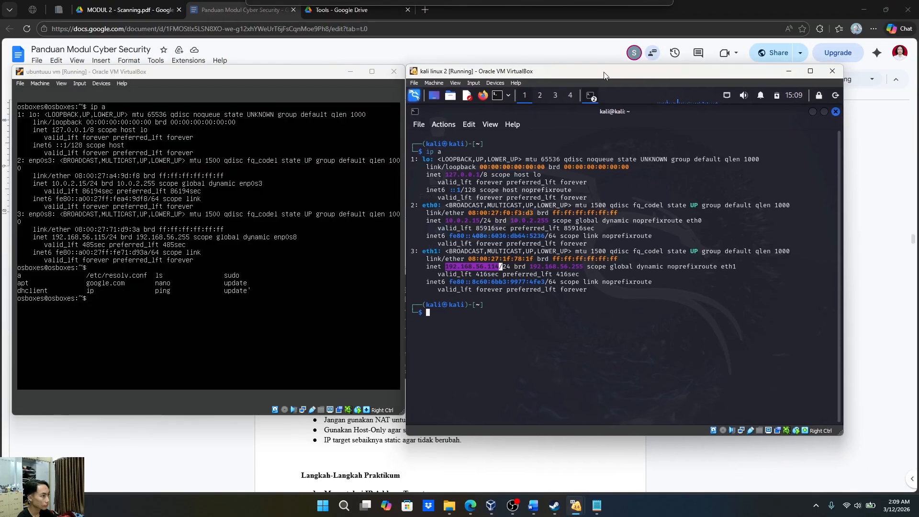
click(517, 318)
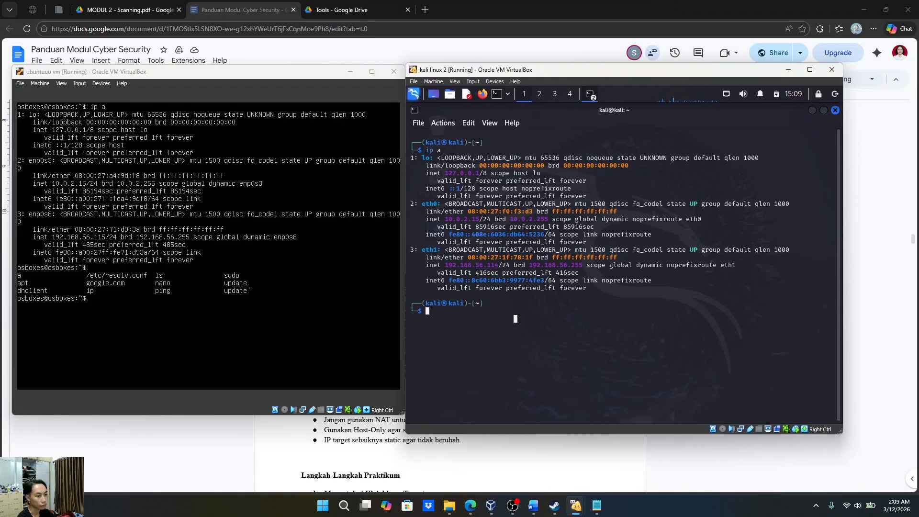
Clear the Ubuntu terminal, ping the Kali VM at 192.168.56.114, and stop the ping after a few replies
click(316, 306)
key(ctrl+l)
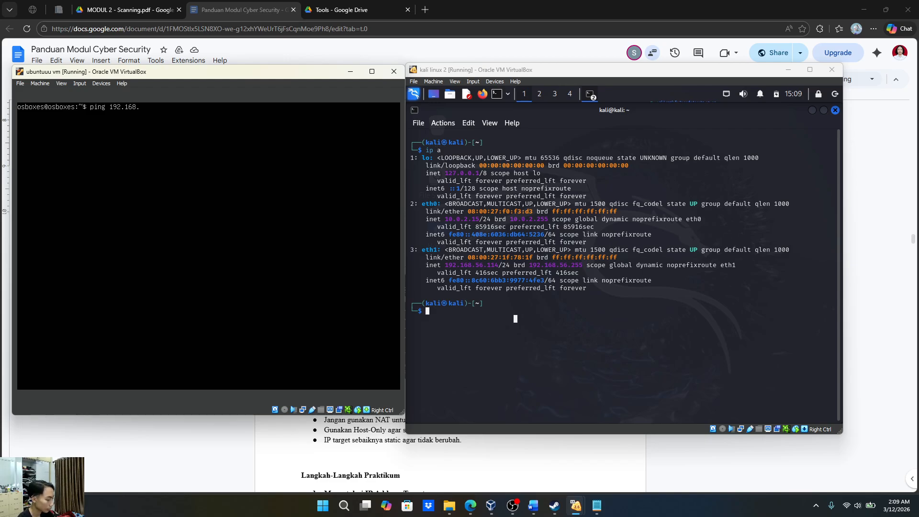
text(56.114)
key(Return)
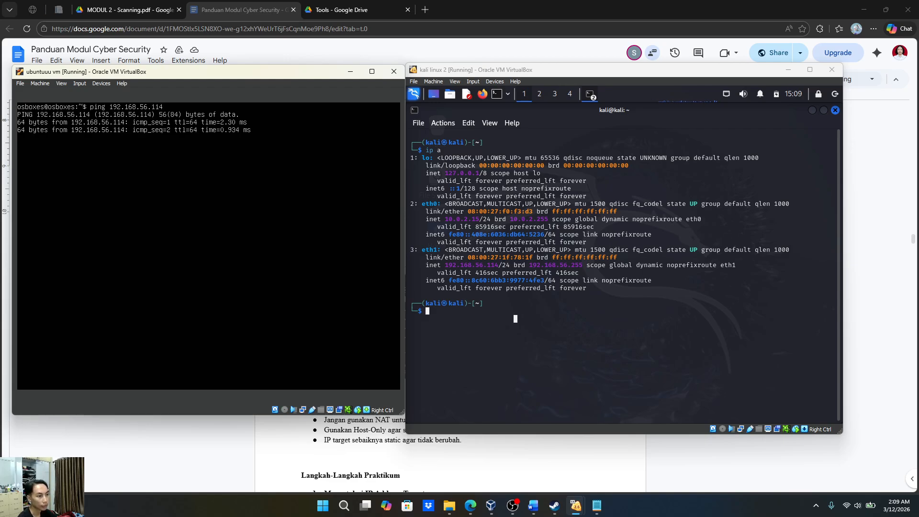
key(ctrl+c)
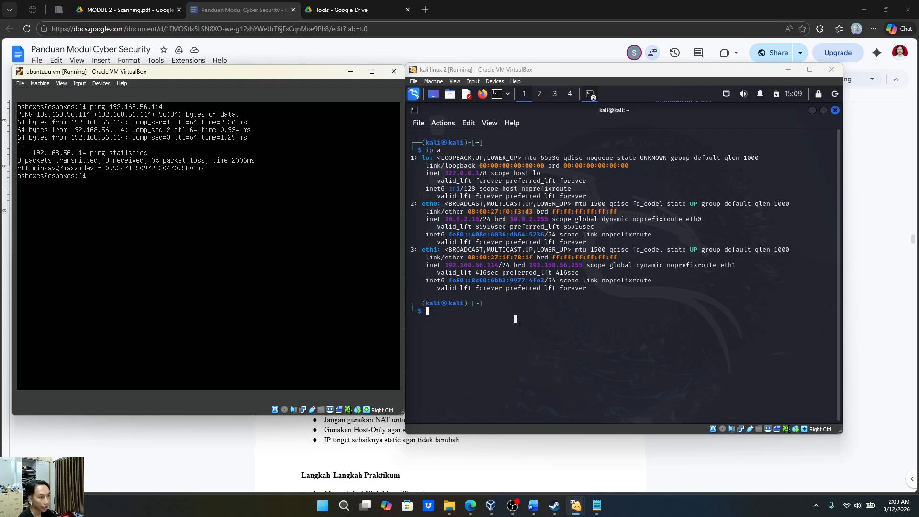
Ping the Ubuntu VM at 192.168.56.115 from the Kali terminal and stop it after a few replies
click(513, 312)
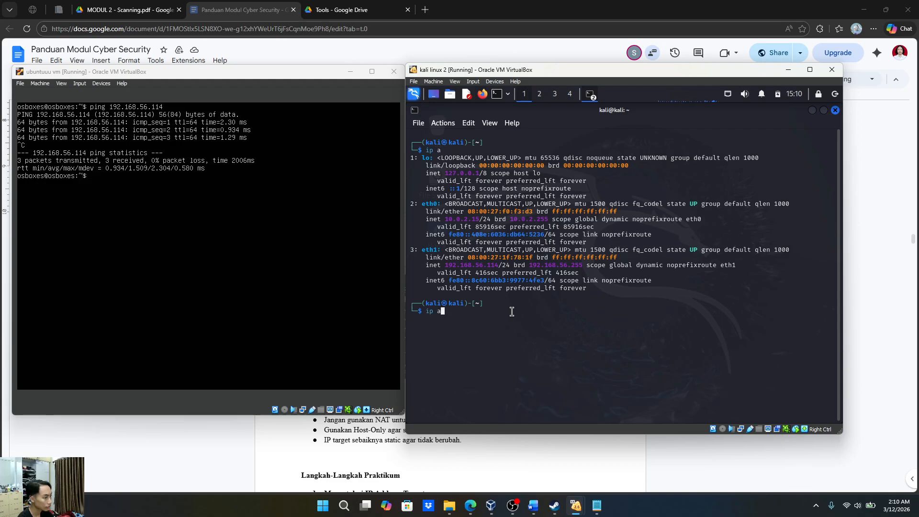
text(ping )
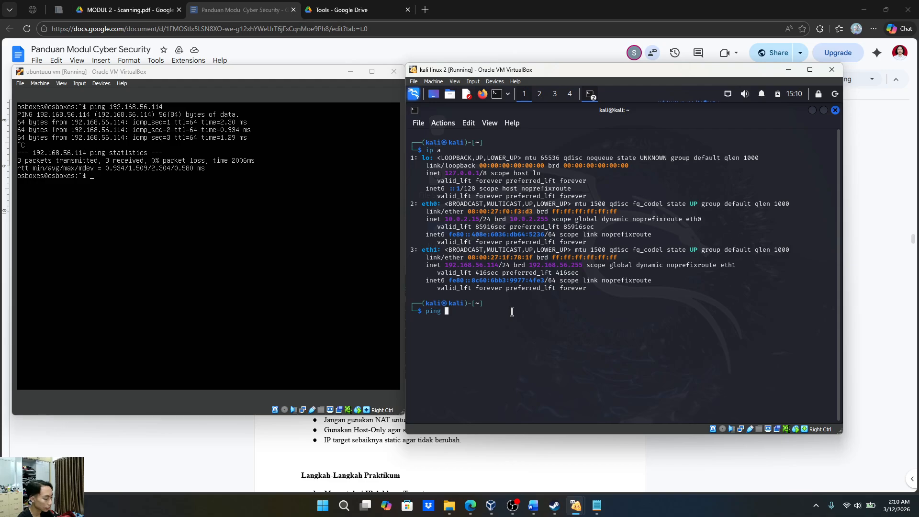
text(1)
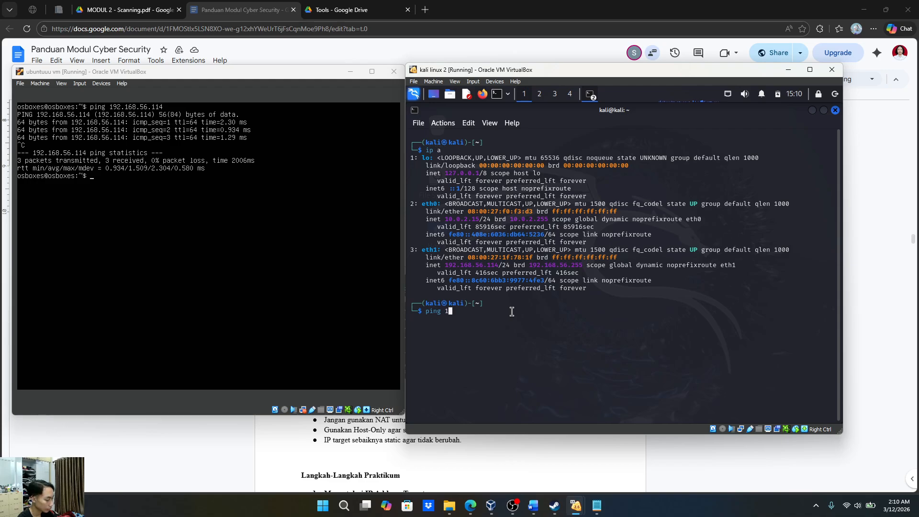
text(92.168.56.115)
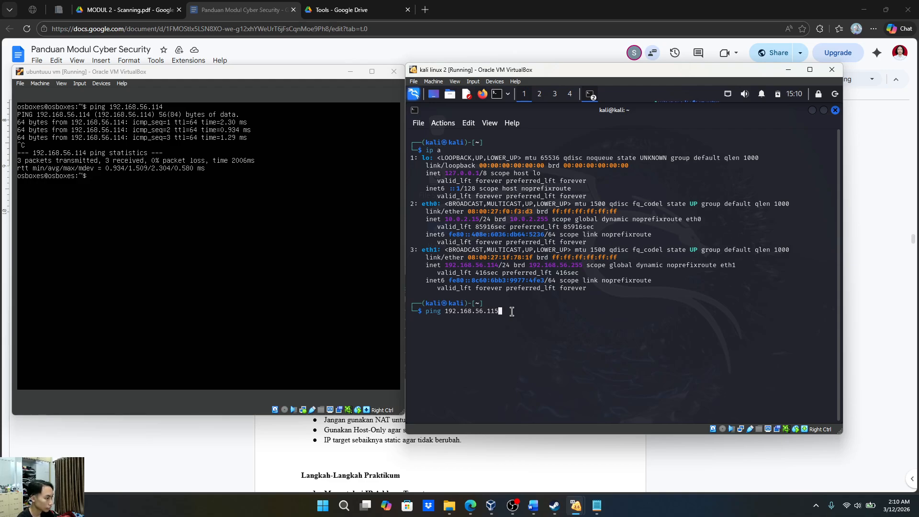
key(Return)
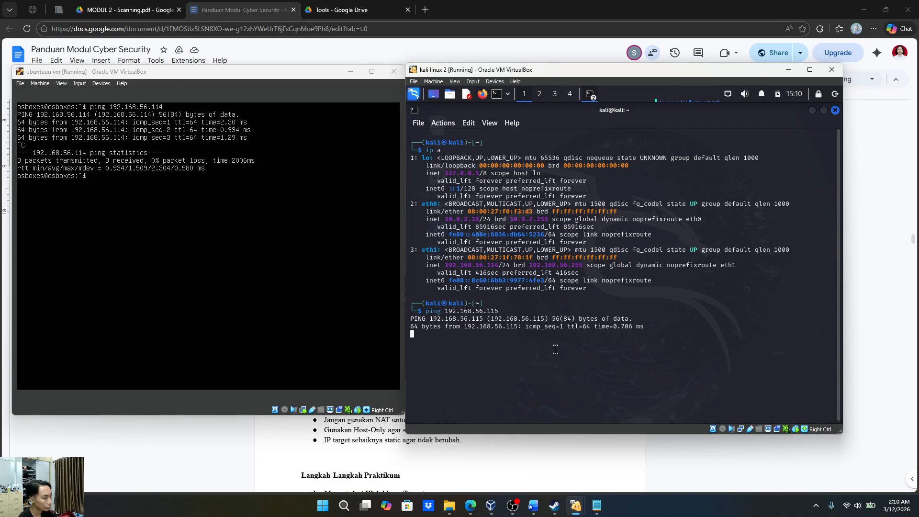
key(ctrl+c)
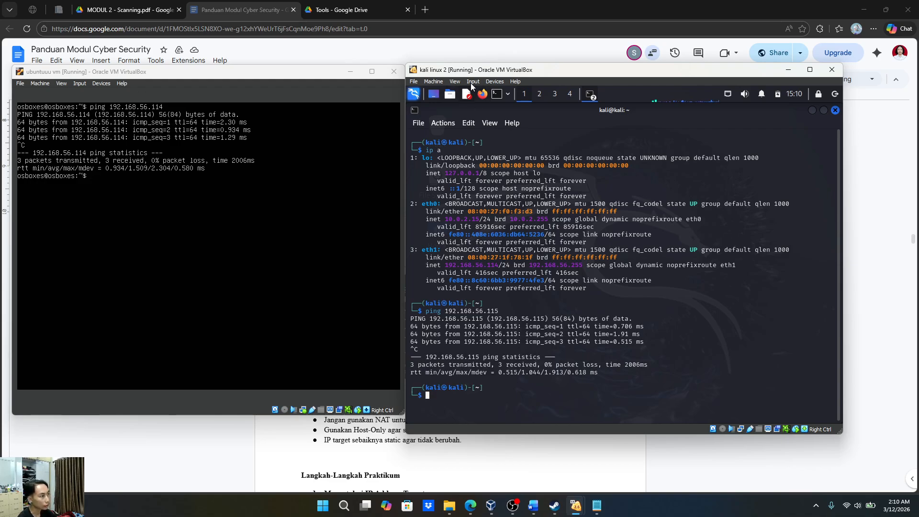
Return to the Google Docs guide and review the ping test example and the sections that follow it
click(875, 270)
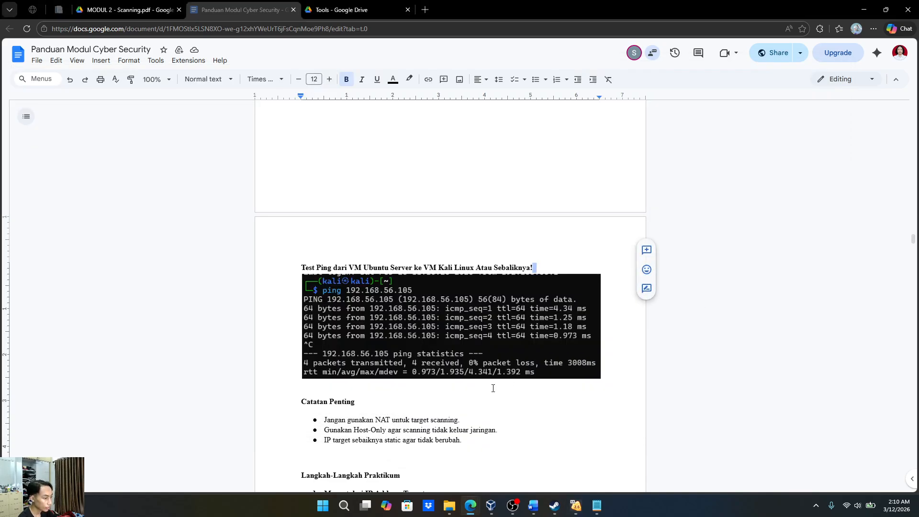
scroll(484, 386, down, 2)
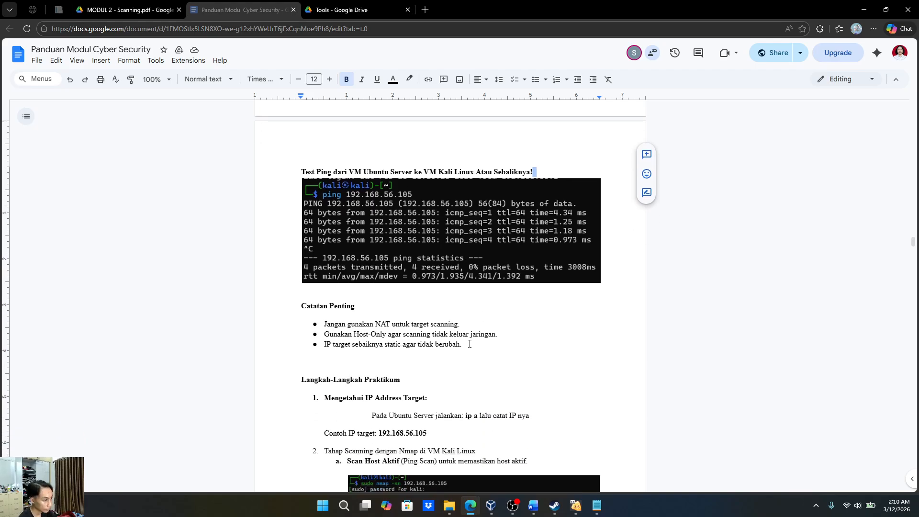
scroll(474, 350, up, 2)
scroll(452, 322, down, 2)
scroll(428, 337, down, 1)
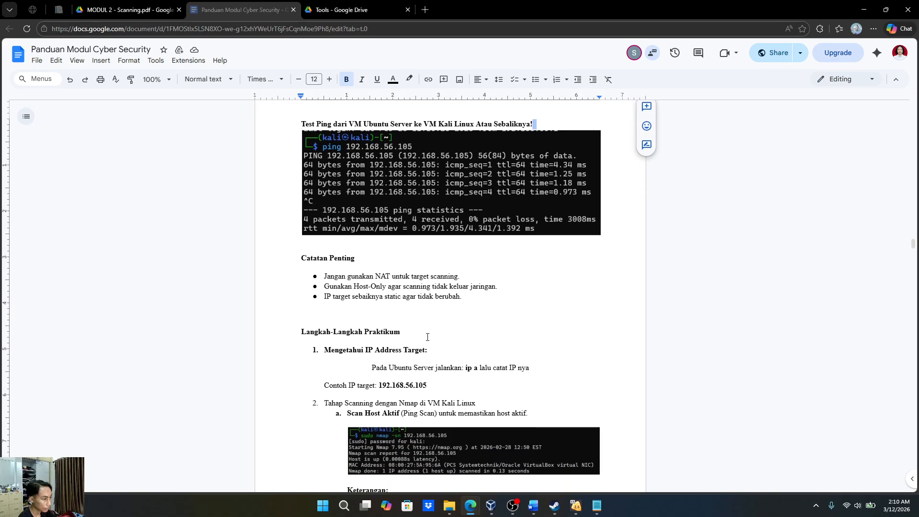
click(480, 302)
scroll(459, 300, down, 1)
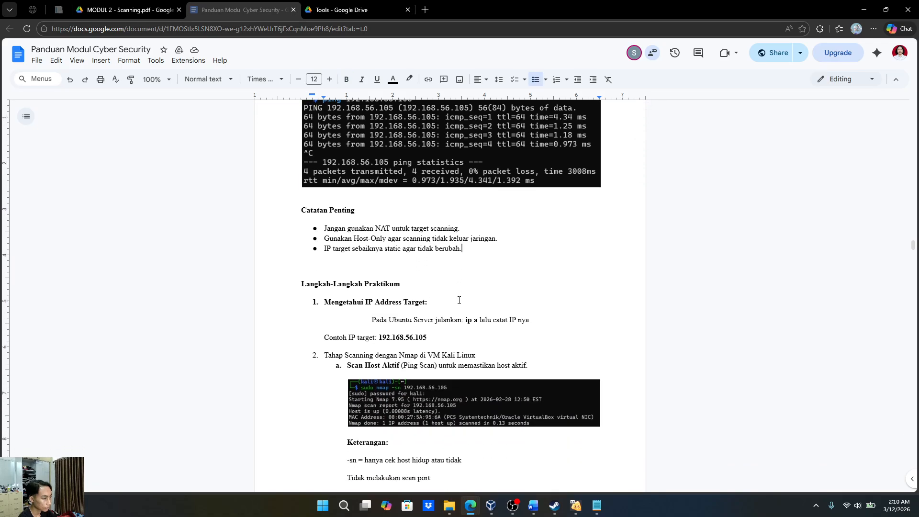
scroll(397, 256, down, 1)
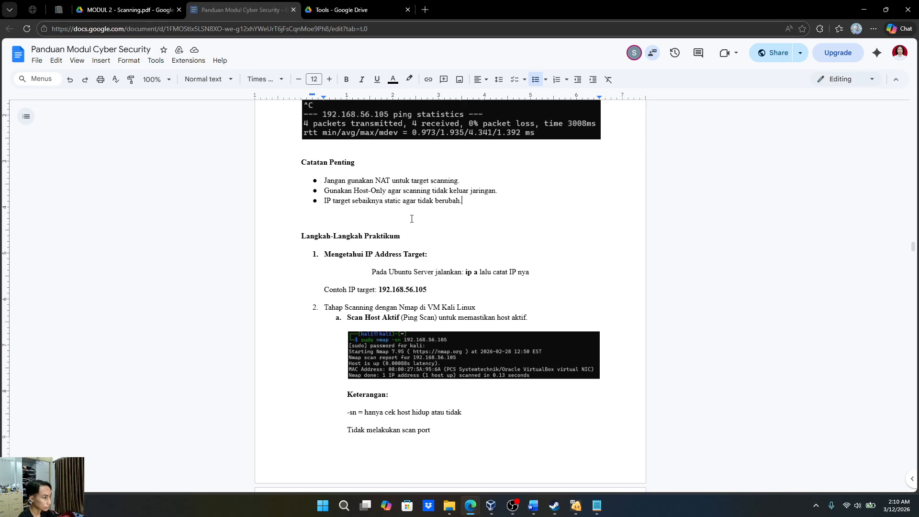
scroll(412, 218, down, 1)
click(445, 169)
scroll(417, 203, up, 2)
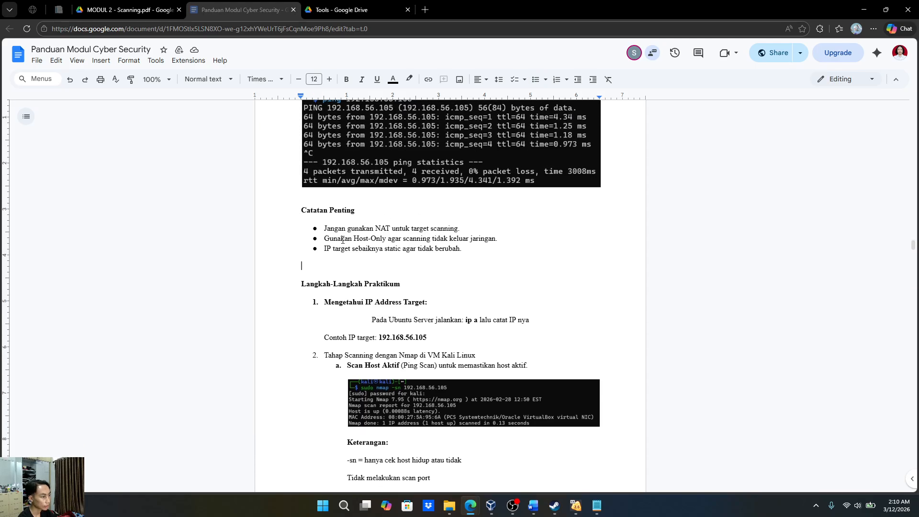
Read the "Catatan Penting" notes on NAT, Host-Only and static IP, plus the first steps under "Langkah-Langkah Praktikum"
click(377, 225)
drag(427, 227, 424, 229)
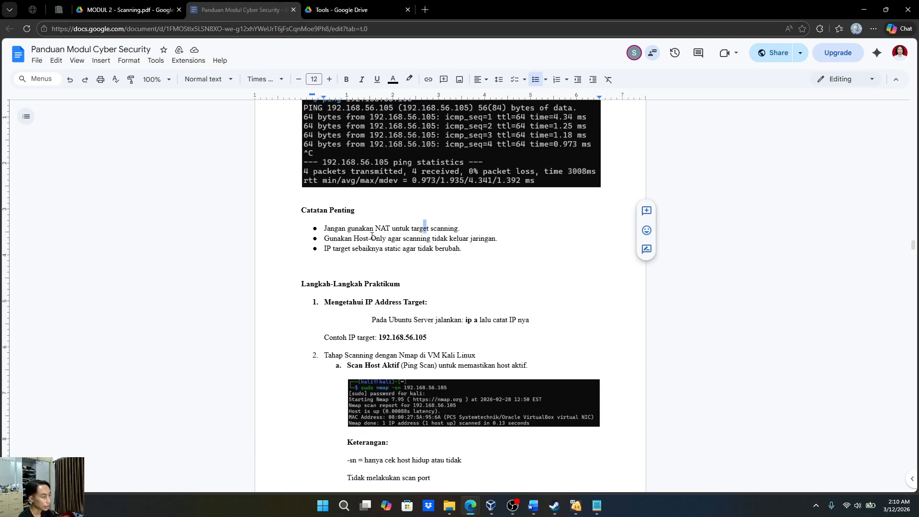
double_click(461, 227)
click(478, 232)
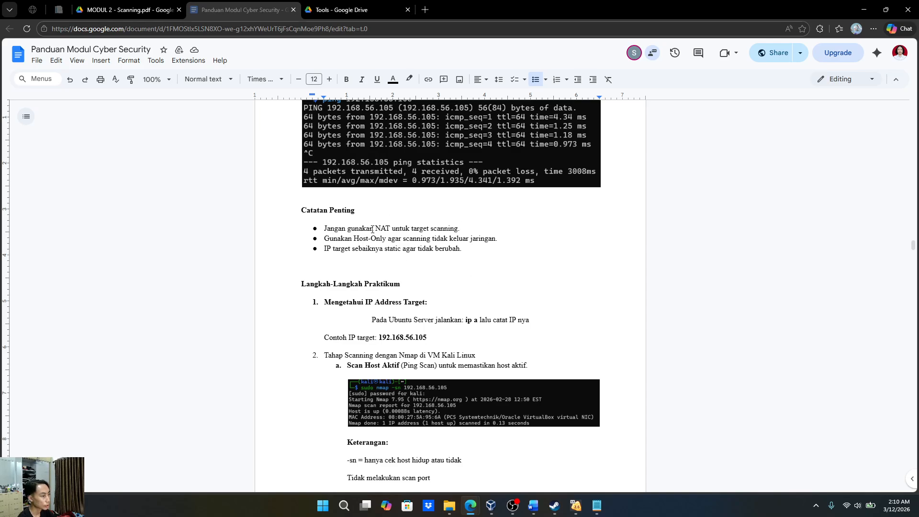
scroll(500, 241, up, 1)
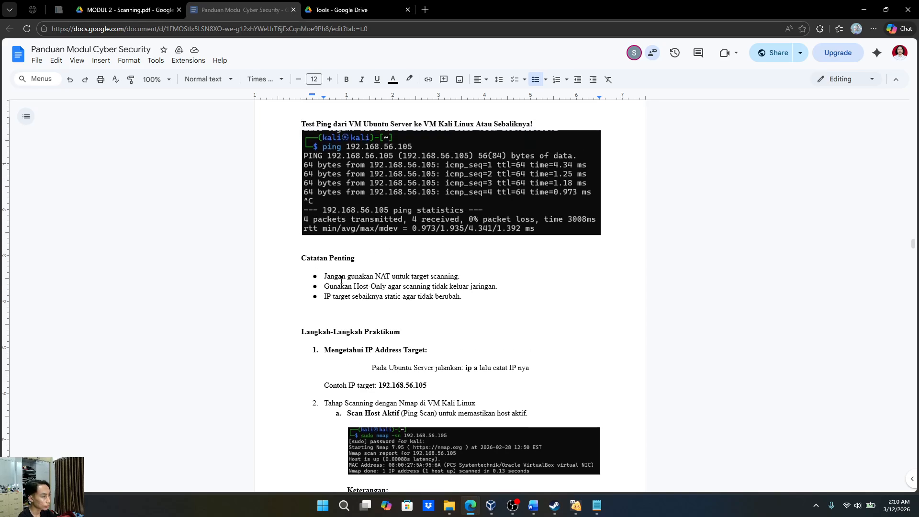
drag(325, 288, 517, 289)
click(470, 301)
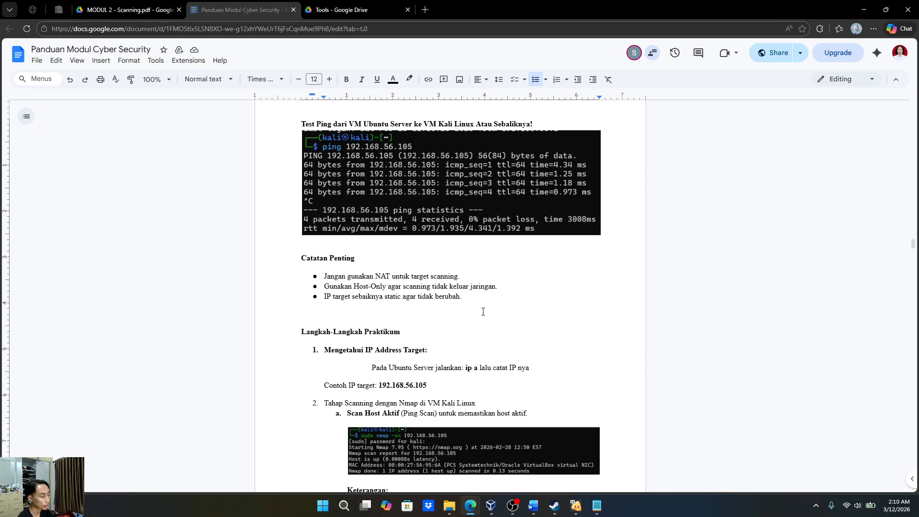
click(496, 290)
drag(329, 300, 493, 302)
click(492, 302)
scroll(479, 319, down, 1)
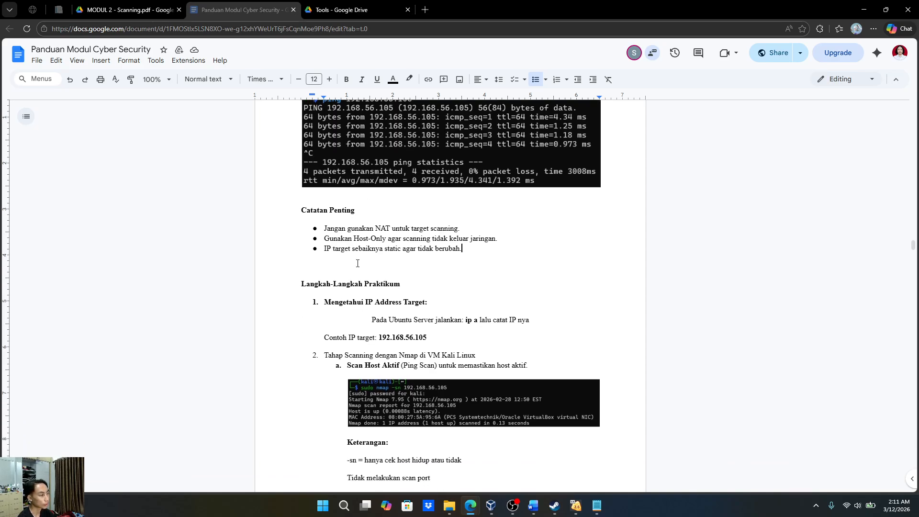
scroll(386, 271, down, 2)
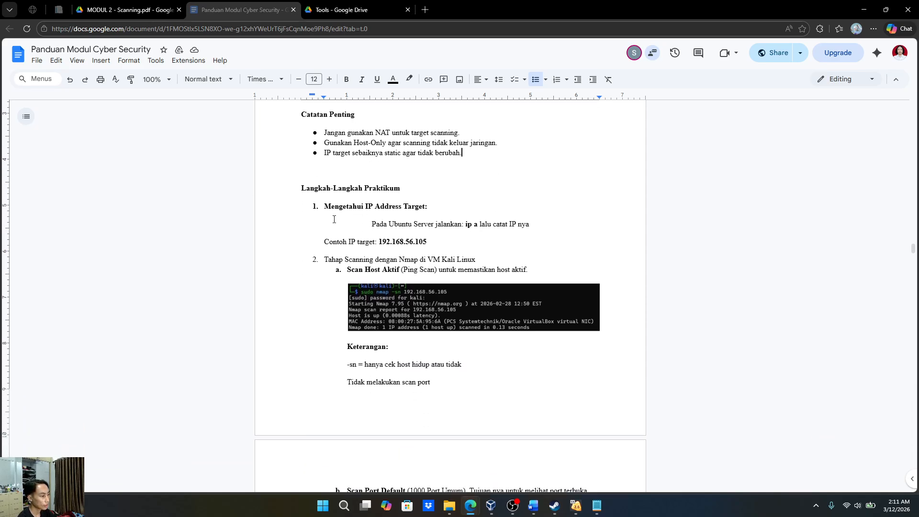
scroll(334, 220, down, 1)
scroll(361, 241, up, 2)
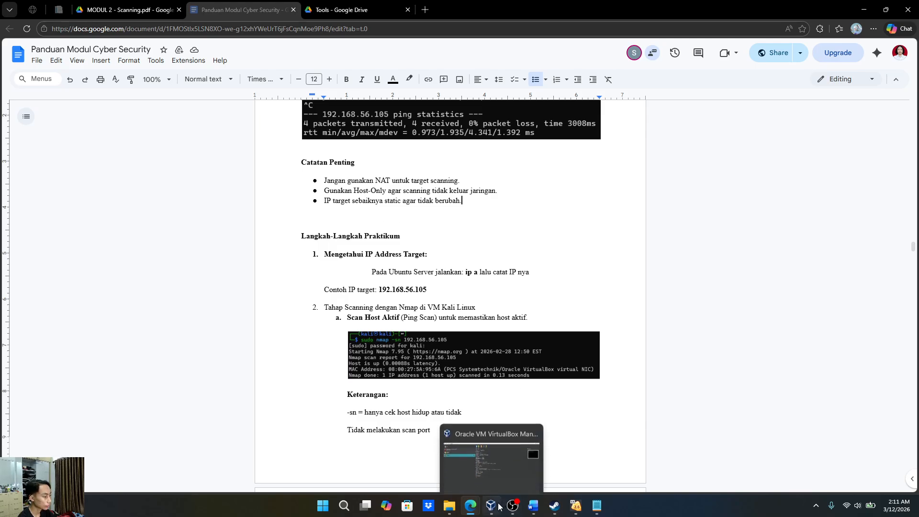
Switch to the Notepad note and add a "Hasil Data:" heading below the VM IPs, starting item 1 with "IP"
click(592, 509)
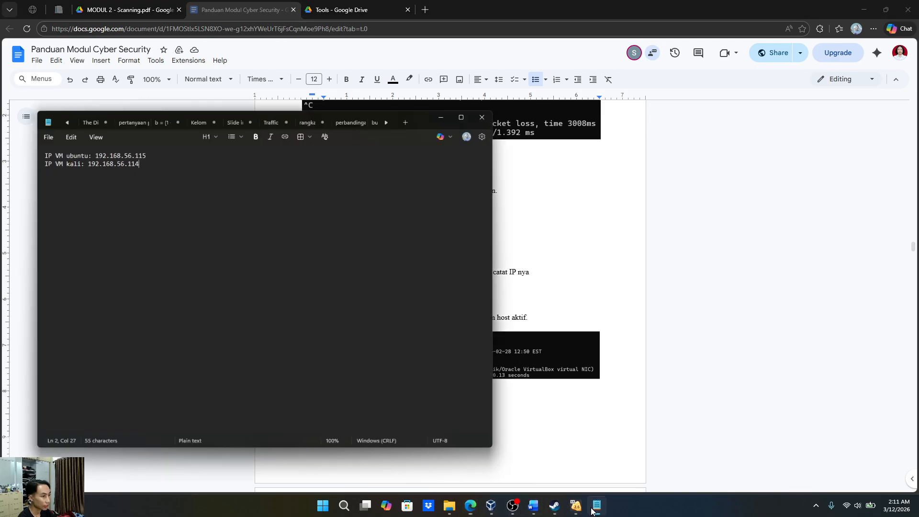
text(Ha)
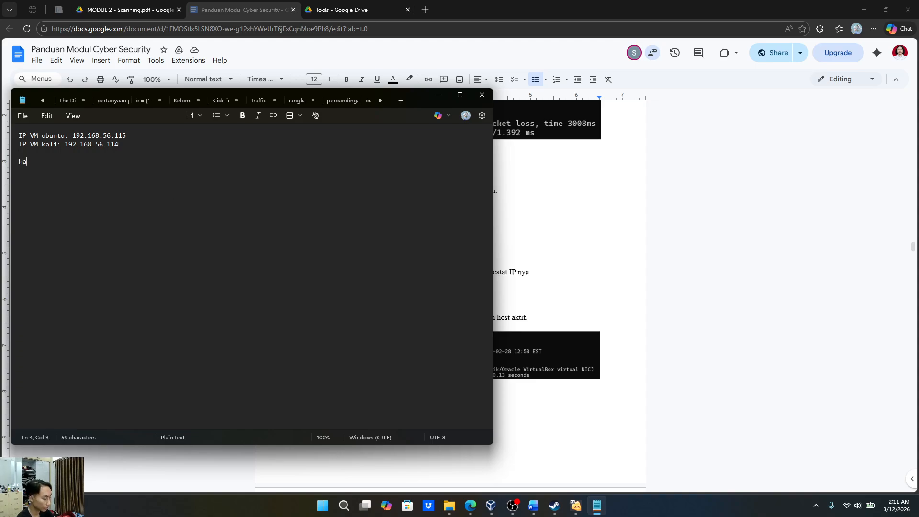
text(sil Data: )
text(1.)
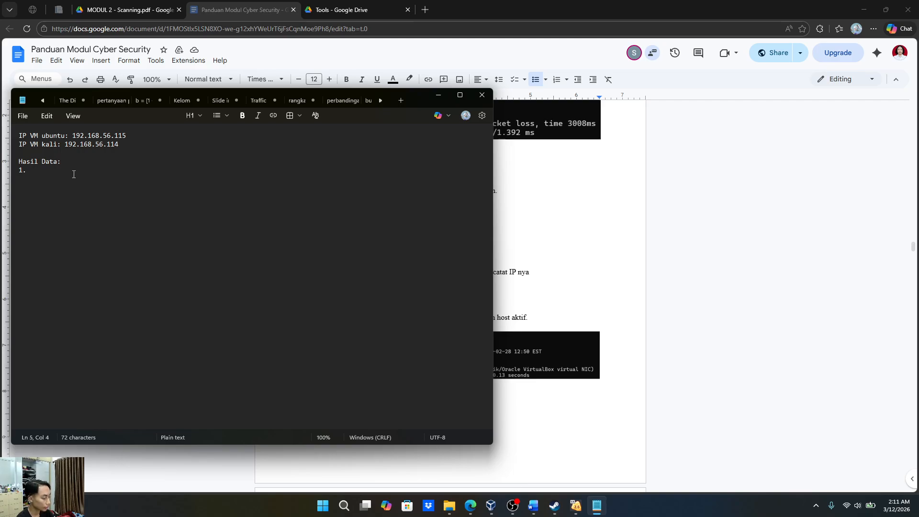
text( IP )
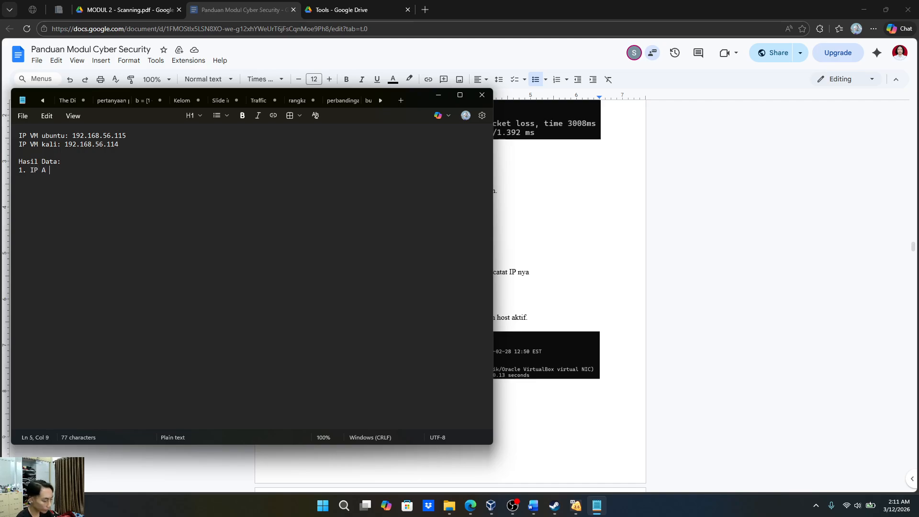
Word item 1 under "Hasil Data:" as "ip a vm ubuntu dan vm kali"
text(A VM Ub)
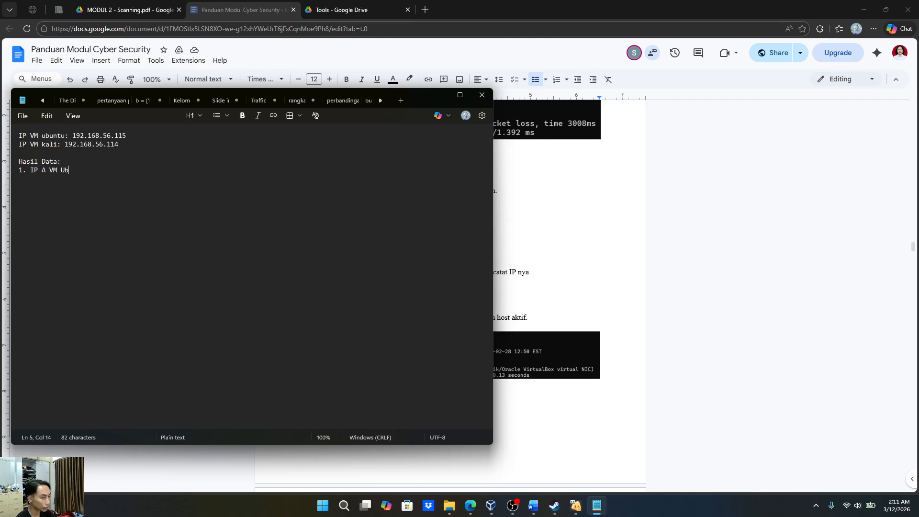
key(BackSpace)
key(BackSpace)
key(BackSpace)
key(BackSpace)
key(BackSpace)
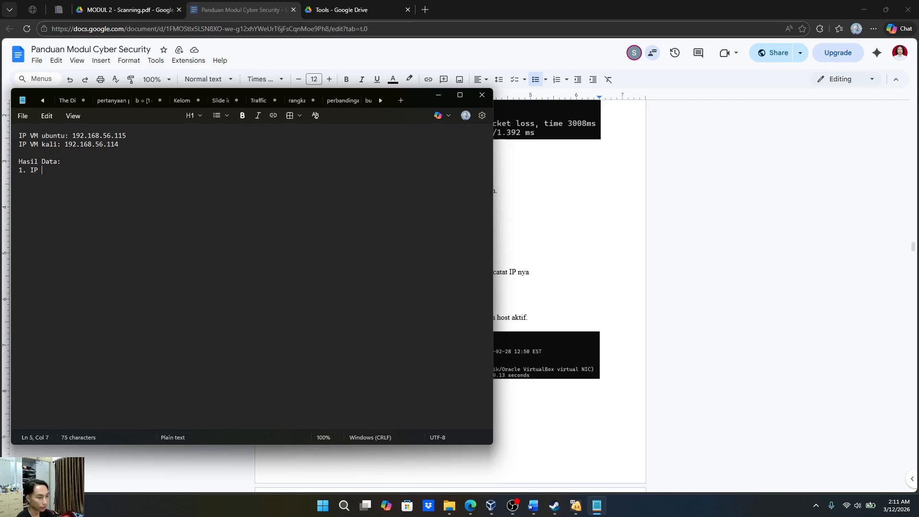
key(BackSpace)
key(BackSpace)
key(BackSpace)
text(ip )
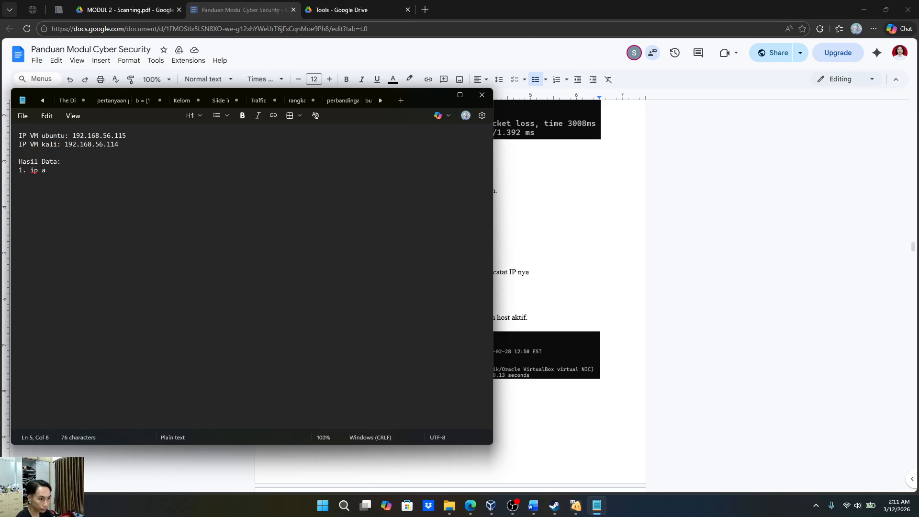
text(a vm ubuntu)
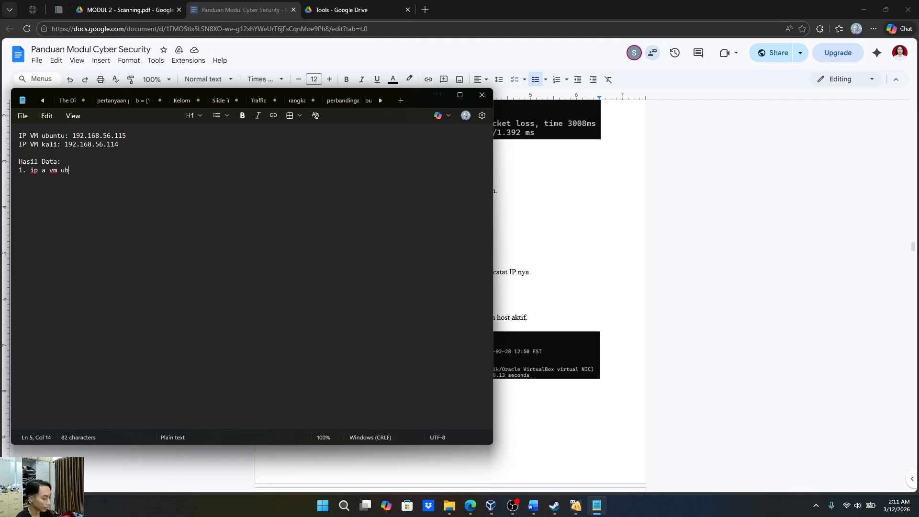
text(vm kali)
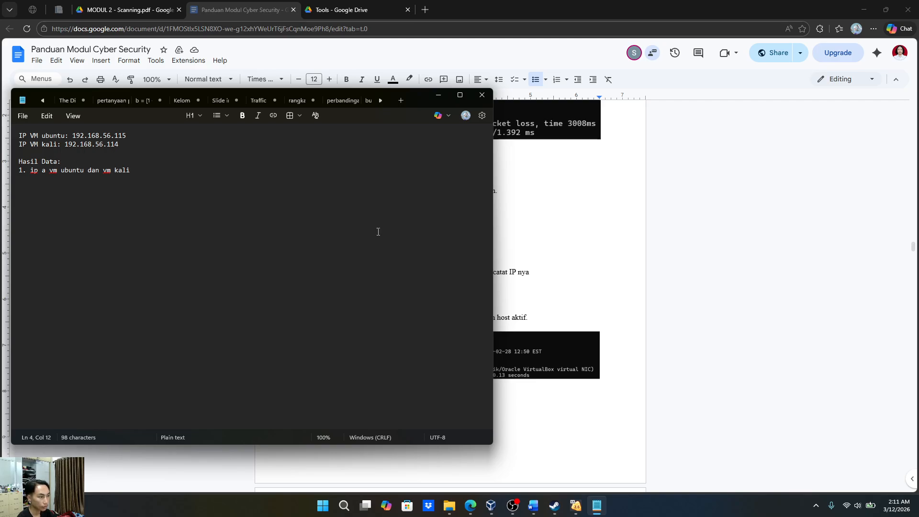
Switch to the Kali VM, place its window beside the note, and highlight the eth1 section of the ip a output
mouse_move(576, 505)
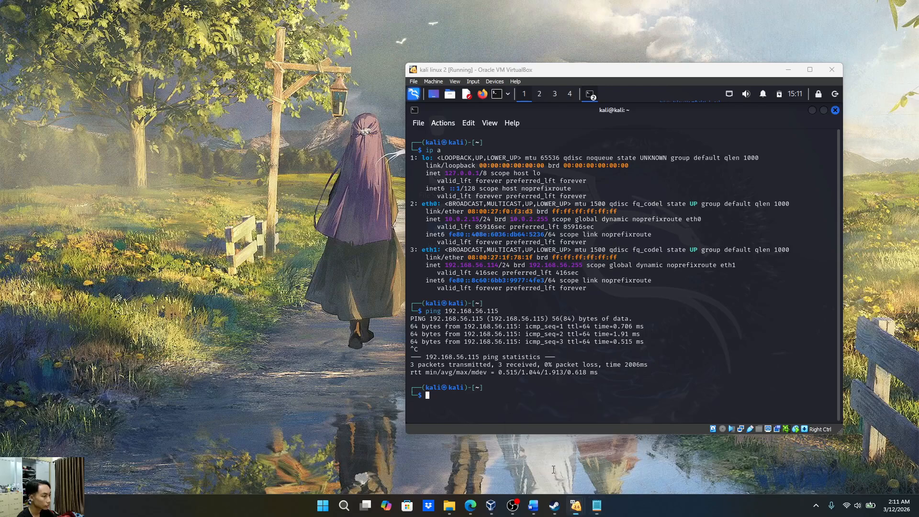
click(561, 474)
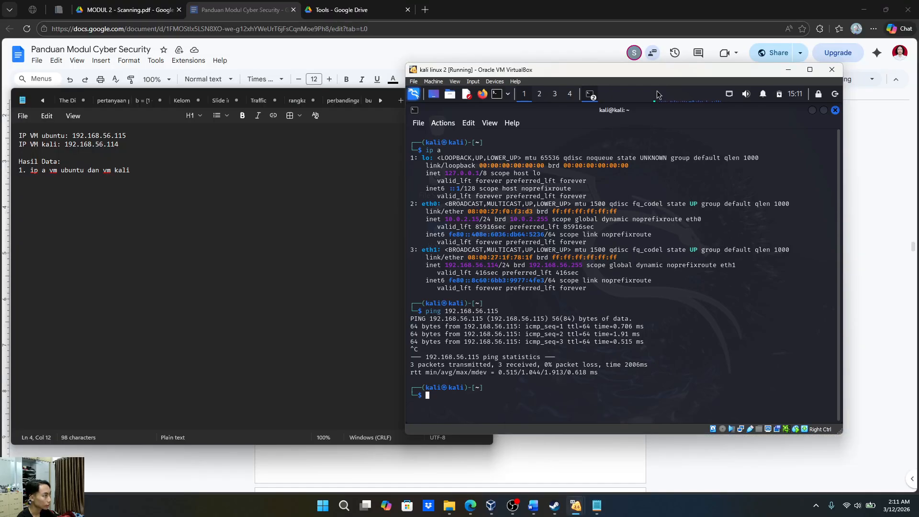
drag(649, 75, 724, 96)
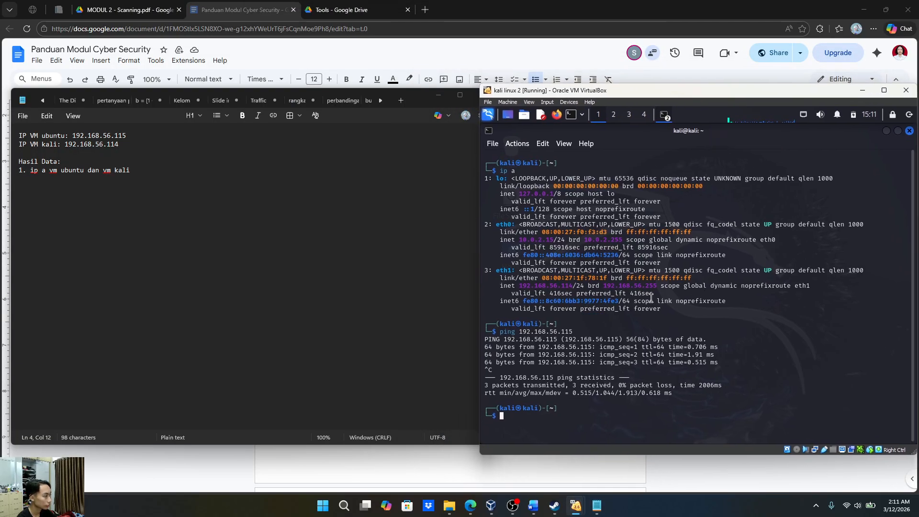
drag(666, 314, 508, 263)
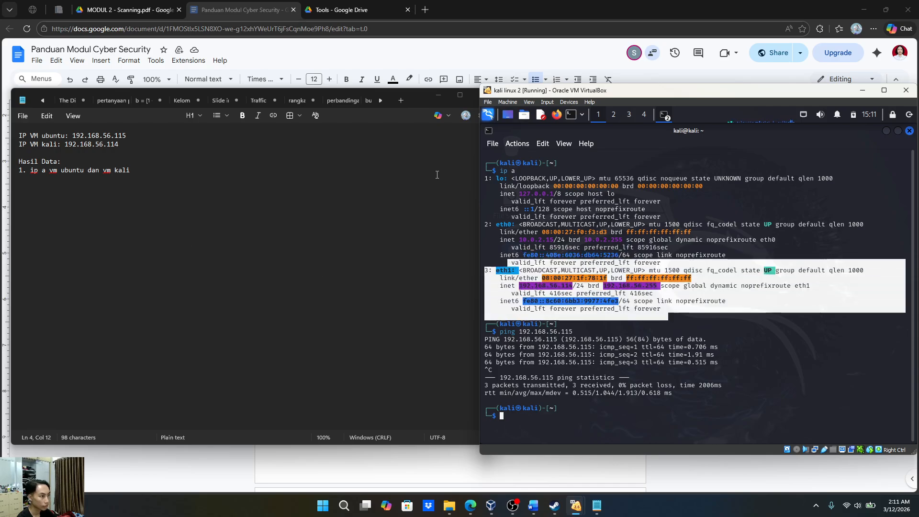
Switch to the Ubuntu VM and list its network interfaces with ip a
click(602, 469)
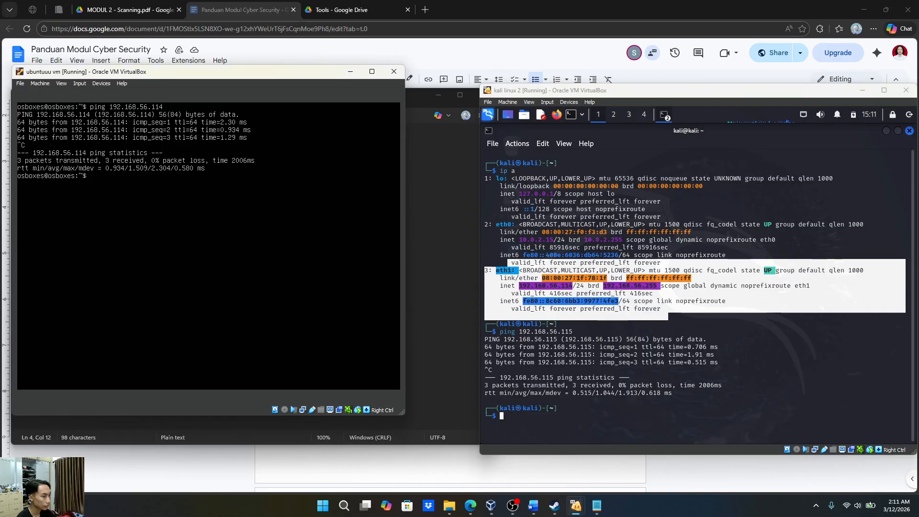
text(ip a)
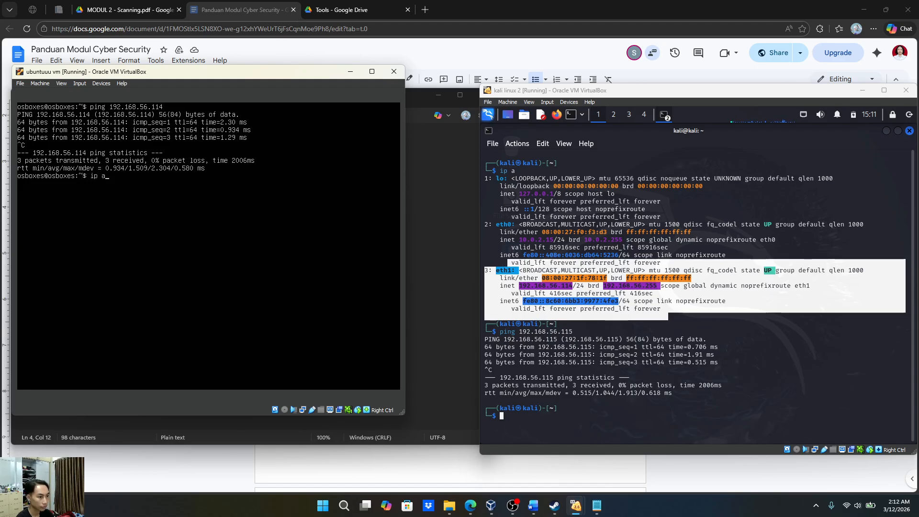
key(Return)
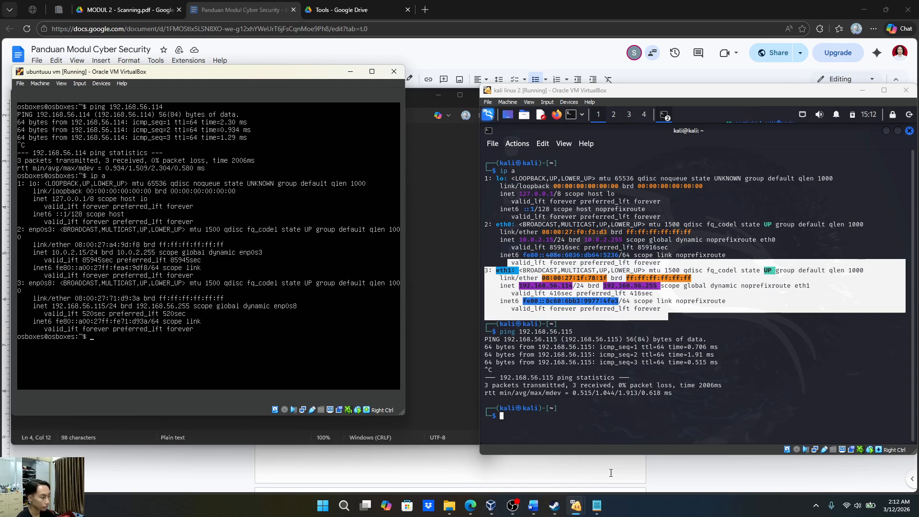
Capture screen snips of the ip a output in the Ubuntu VM and in the Kali terminal
click(654, 511)
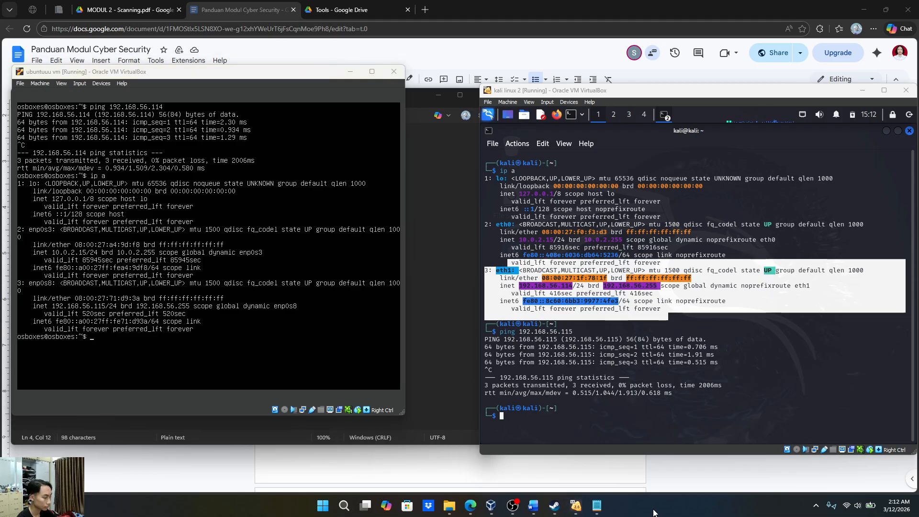
key(super+shift+s)
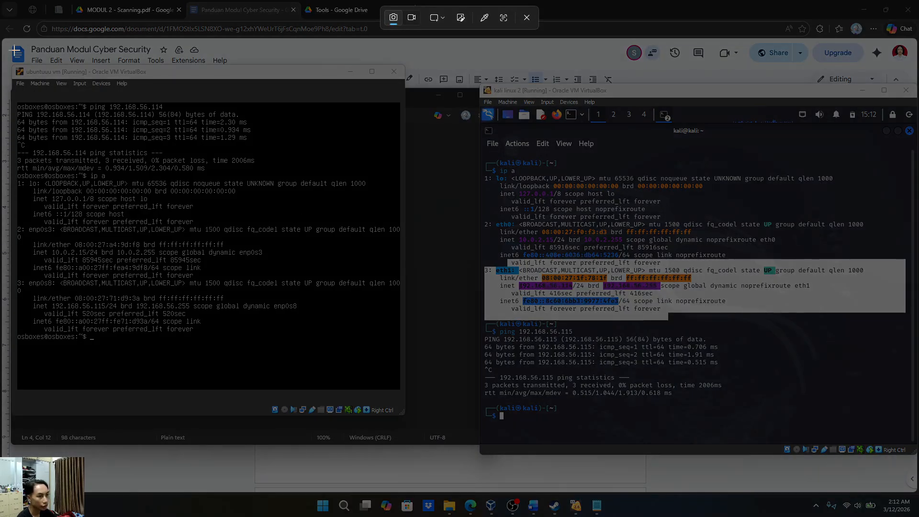
drag(10, 80, 401, 335)
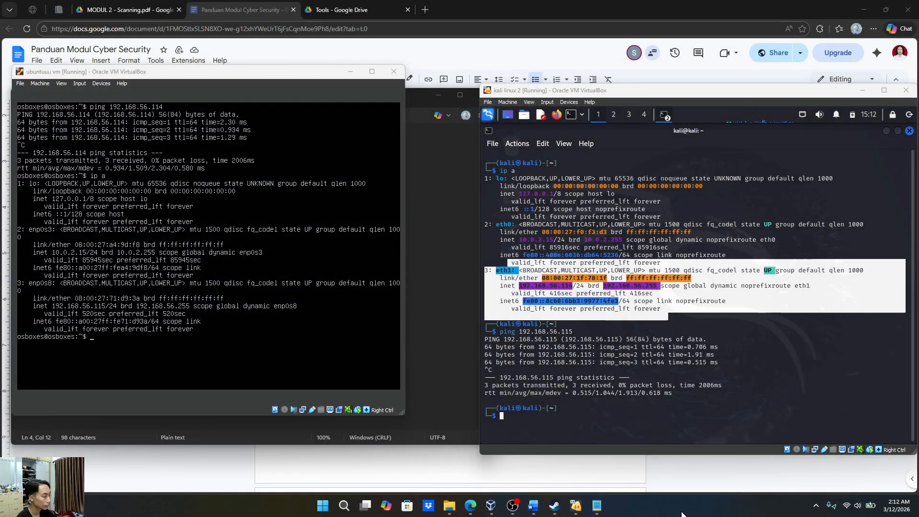
key(super+shift+s)
drag(474, 141, 916, 388)
Minimize both VM windows and start an empty item 2 in the Notepad result list
click(351, 71)
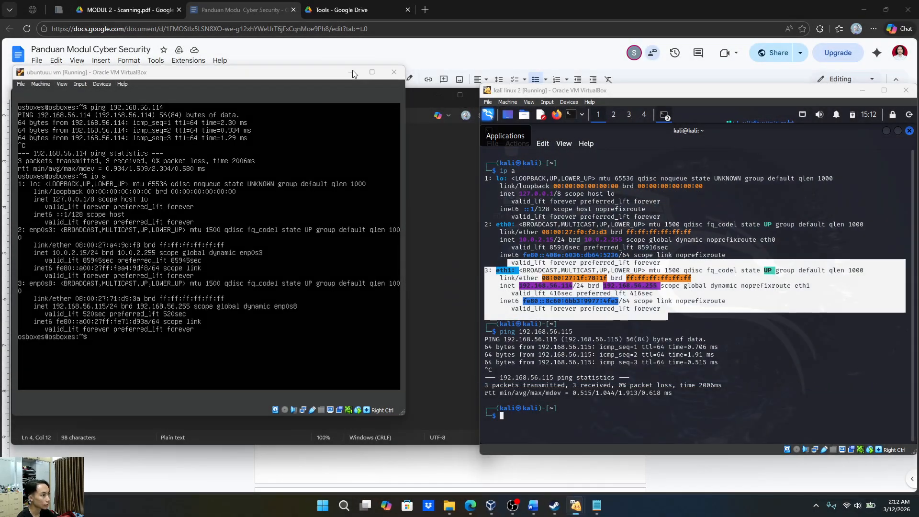
click(862, 90)
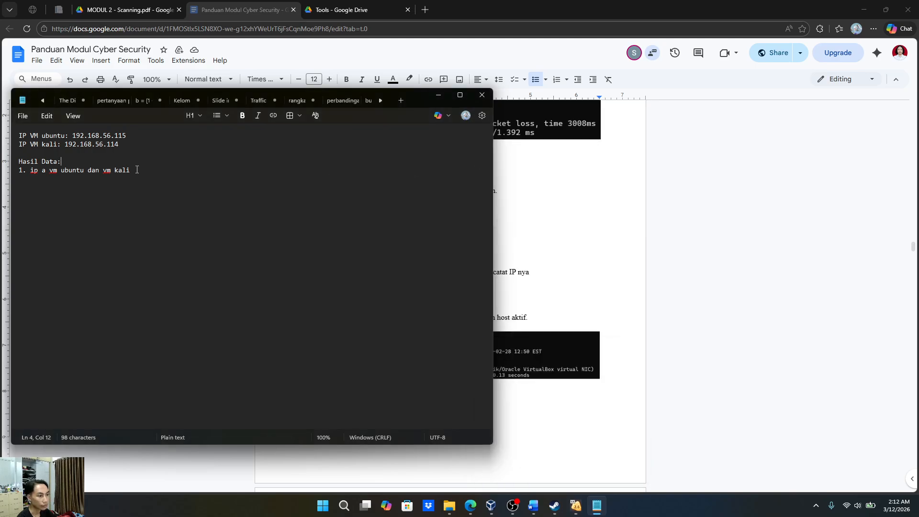
text(2.)
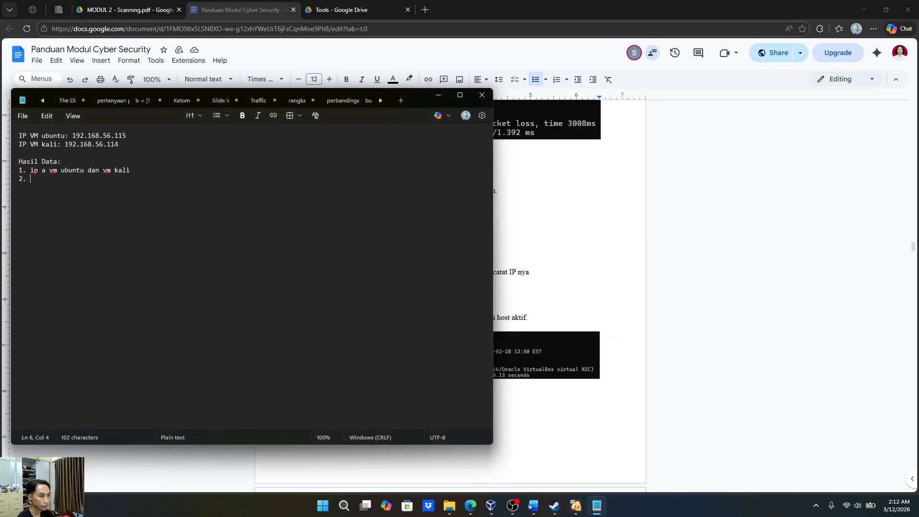
Return to the Google Docs guide and read the Nmap scanning stage, from "Scan Host Aktif" to "Scan Port Default"
click(439, 94)
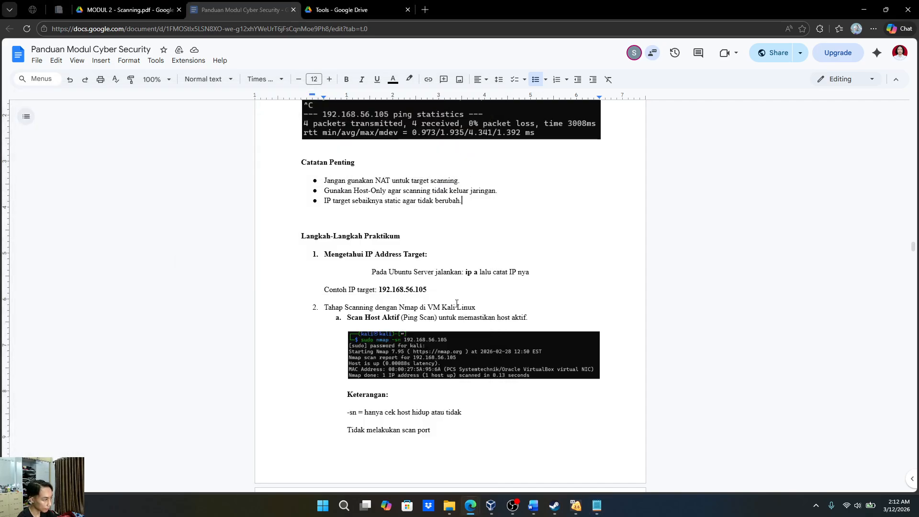
scroll(456, 304, down, 2)
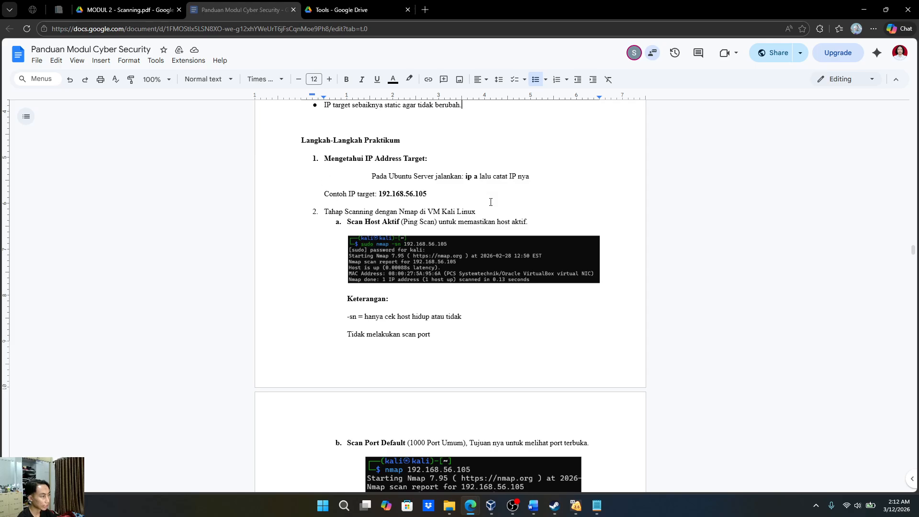
scroll(441, 251, down, 2)
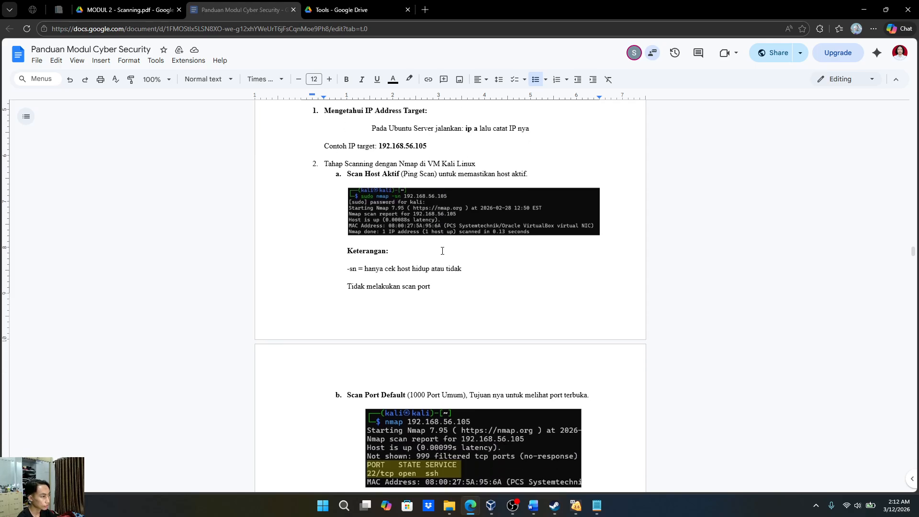
drag(324, 116, 479, 117)
click(462, 134)
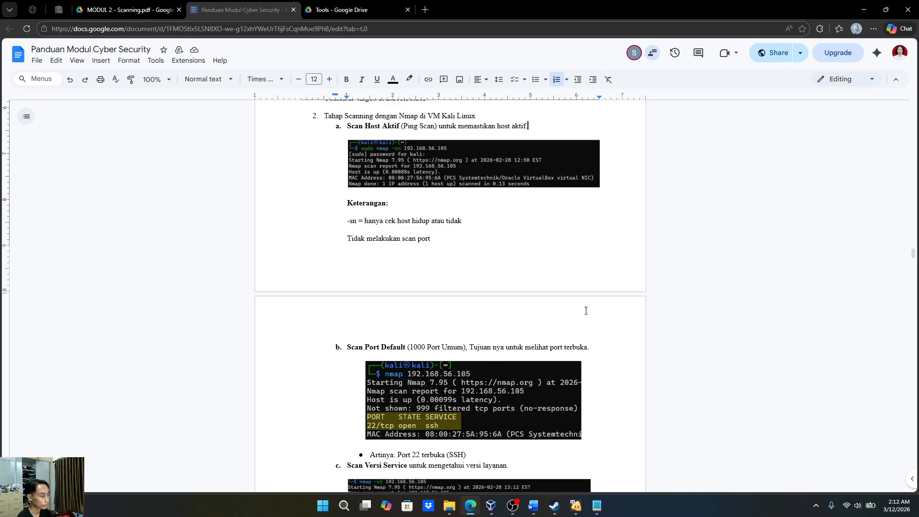
Bring up the Kali VM with a cleared terminal and place its window beside the guide's Nmap instructions
mouse_move(576, 507)
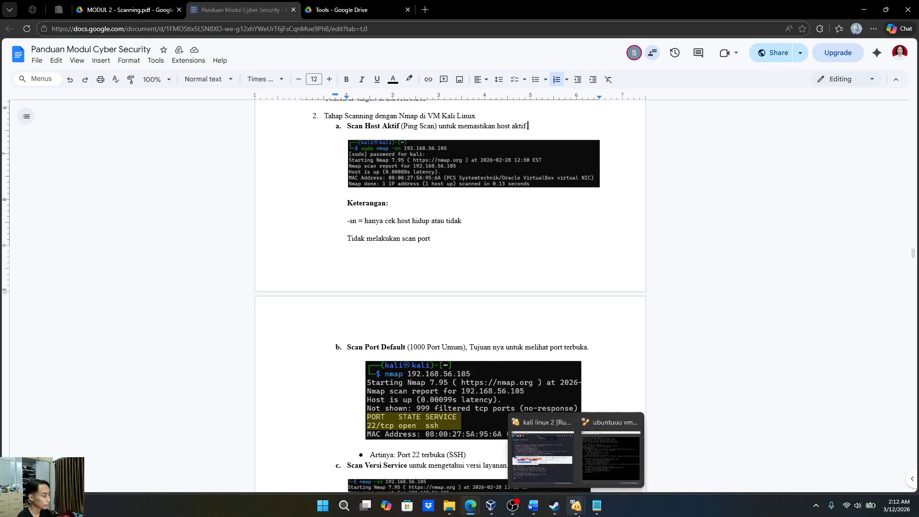
click(561, 466)
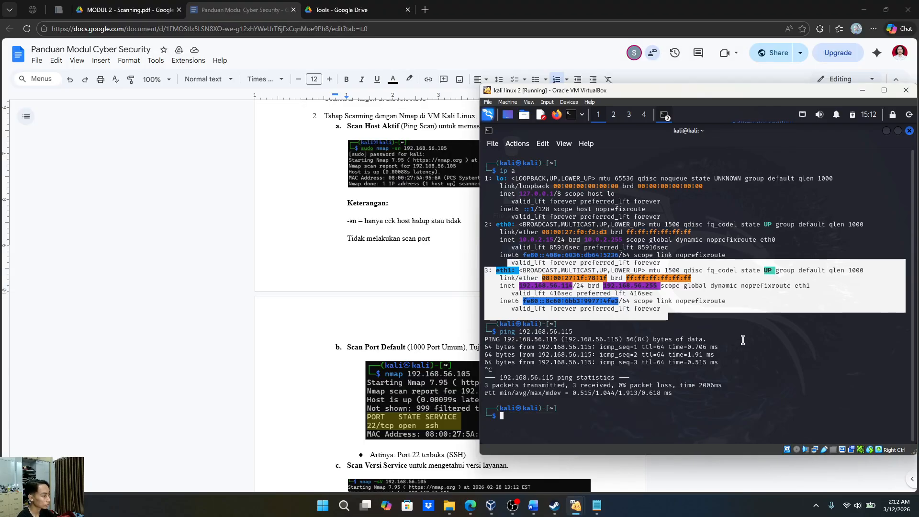
click(744, 339)
drag(754, 96, 556, 99)
click(689, 97)
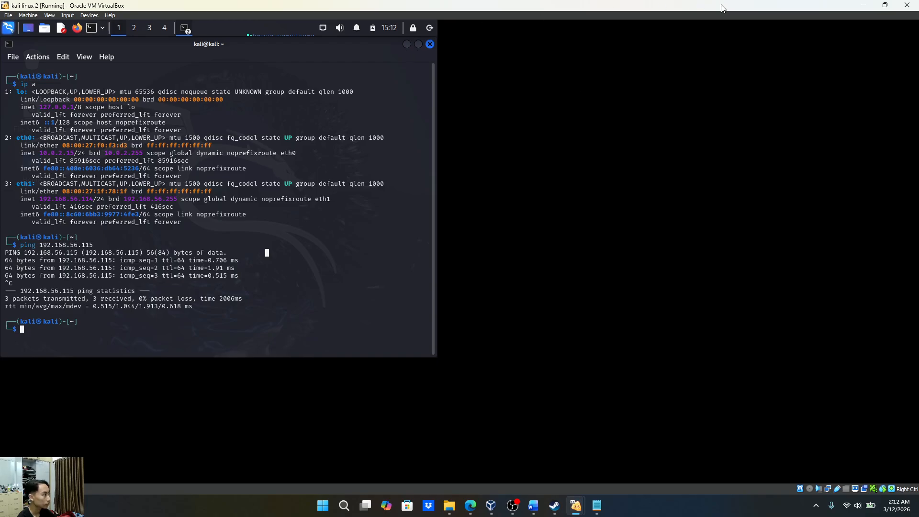
mouse_move(886, 10)
click(885, 5)
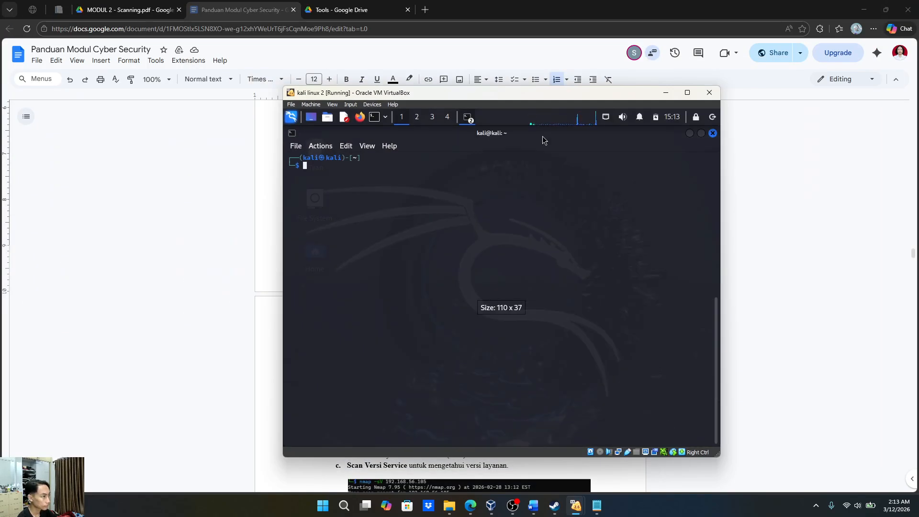
drag(564, 96, 748, 87)
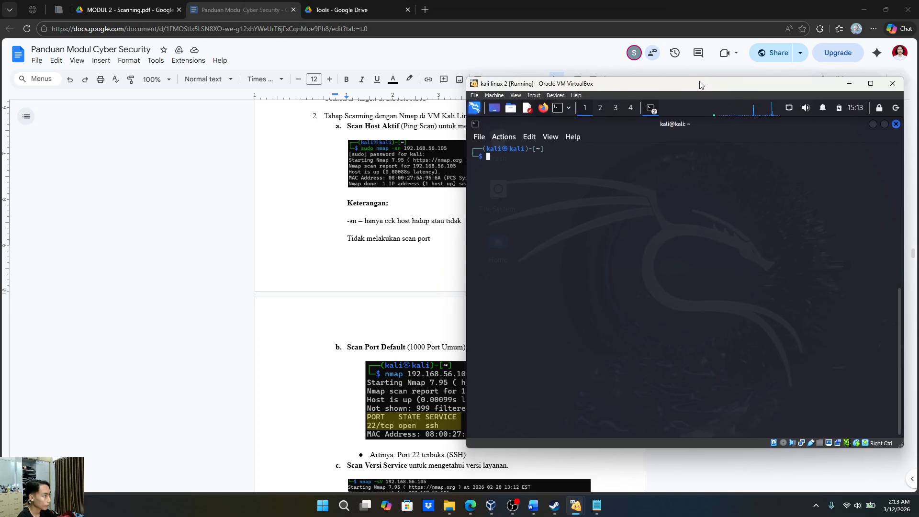
drag(693, 88, 695, 85)
Check the Ubuntu VM's IP address in the Notepad notes and minimize Notepad to return to the Kali terminal
click(598, 506)
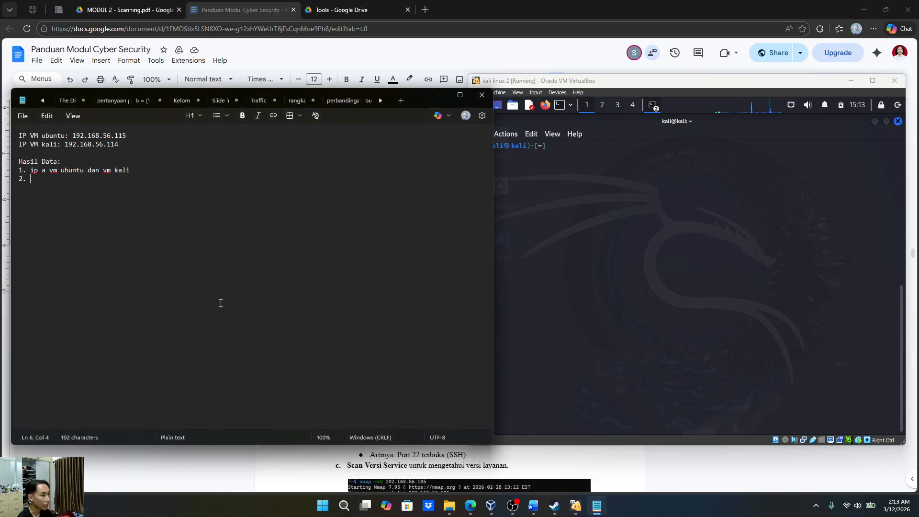
click(134, 137)
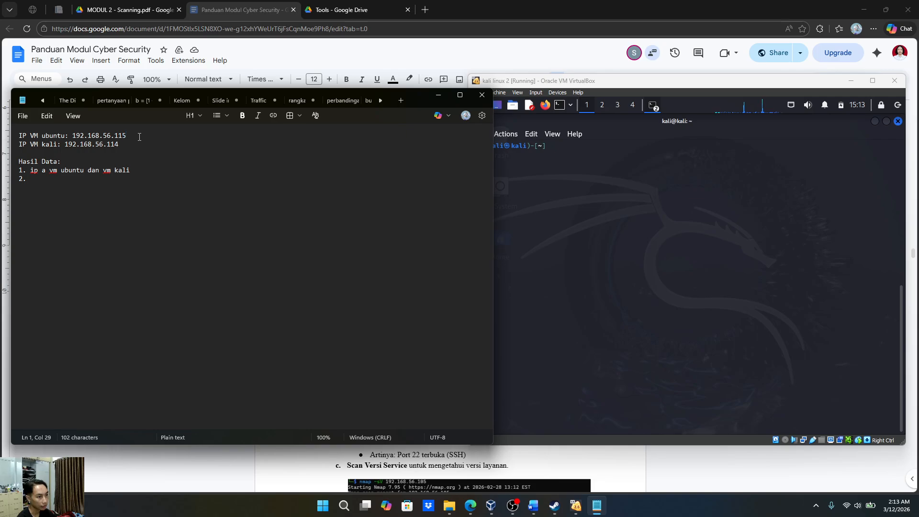
key(shift+Left)
key(shift+Left)
key(shift+Left)
click(438, 95)
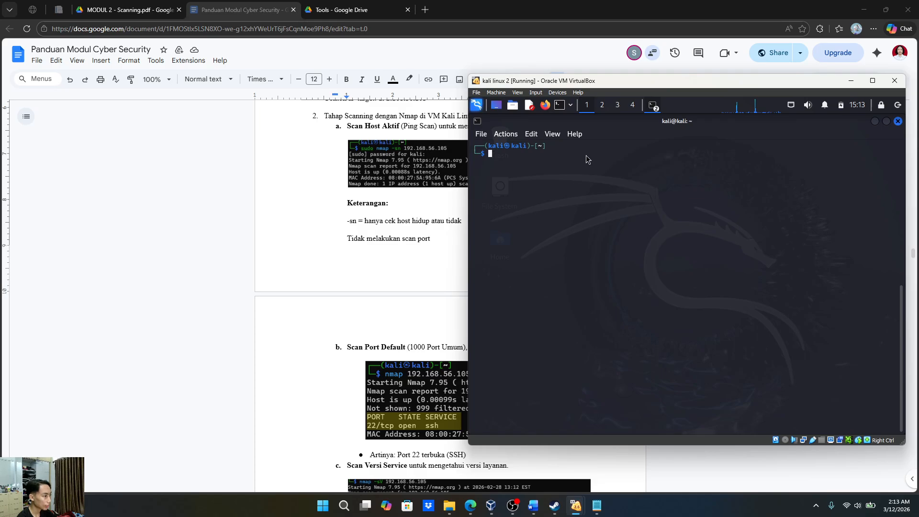
Try a ping scan with sudo nmap -sn 192.168.556.115 in the Kali terminal, entering the sudo password
text(sudo)
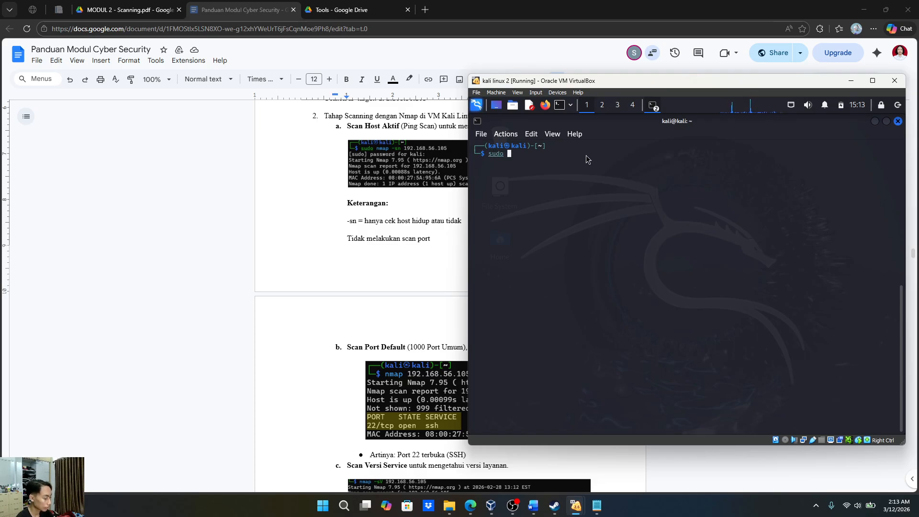
text( nmap -sn )
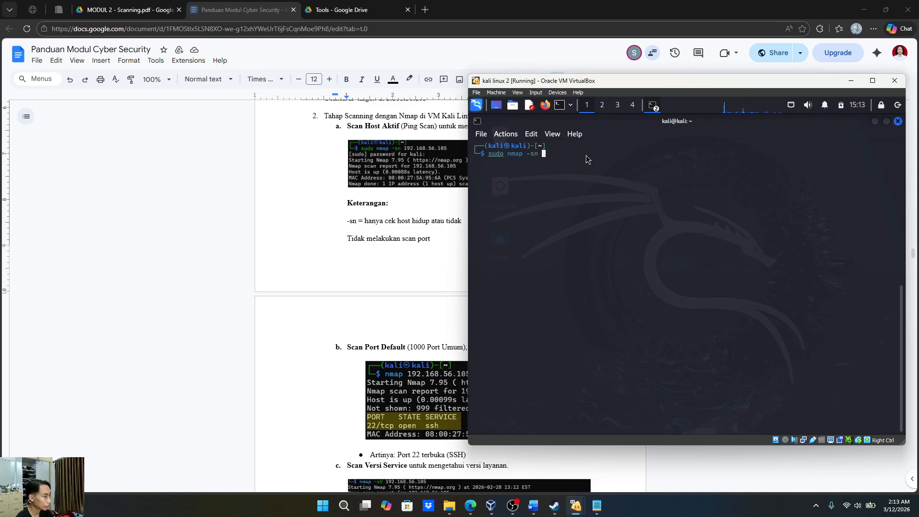
text(192.16)
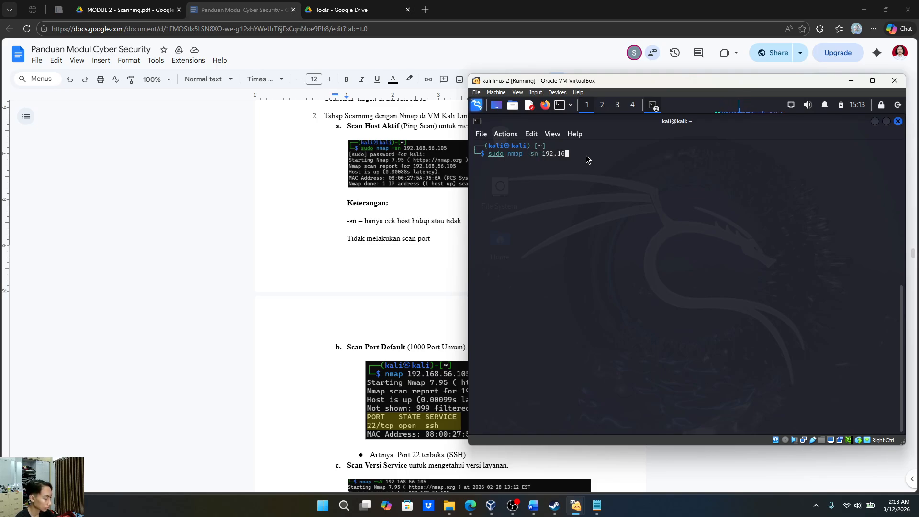
text(8.556)
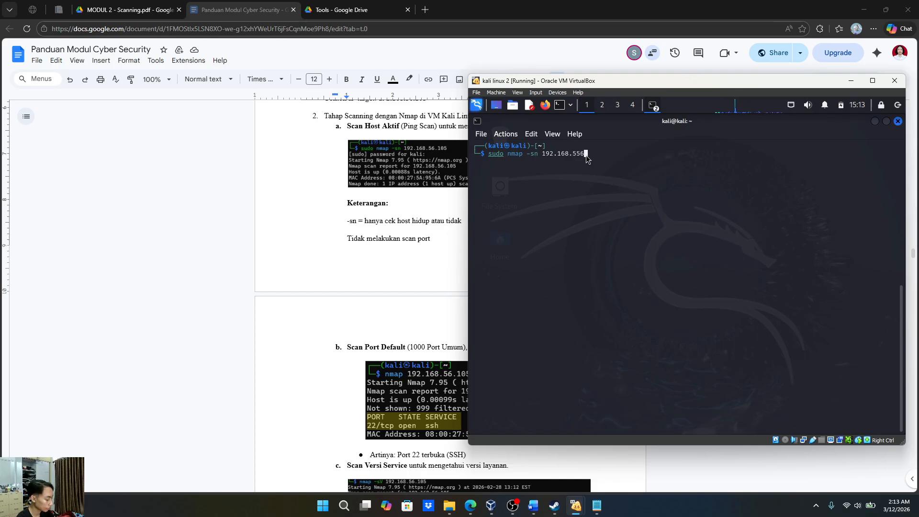
text(.115)
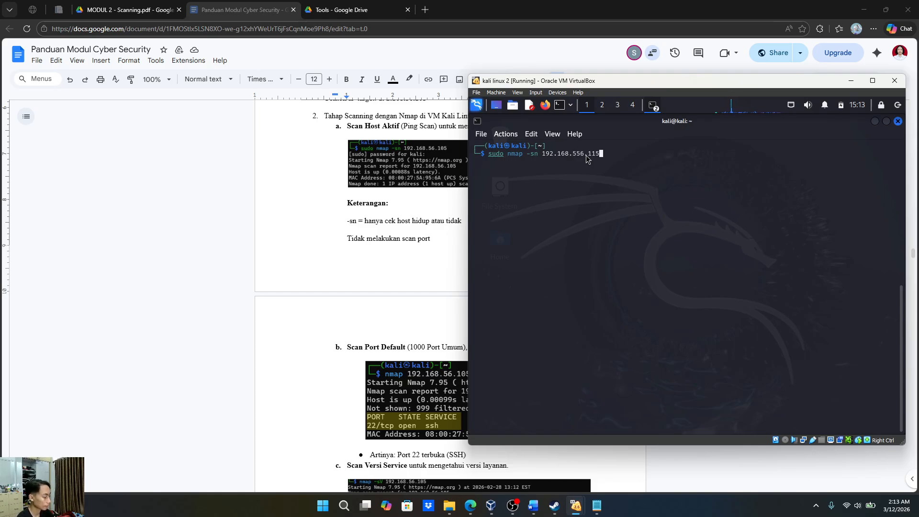
key(Return)
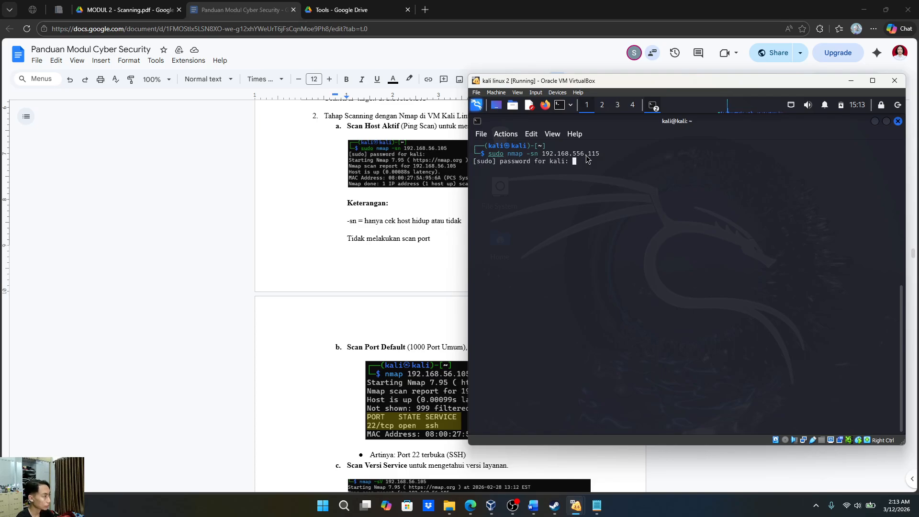
key(Return)
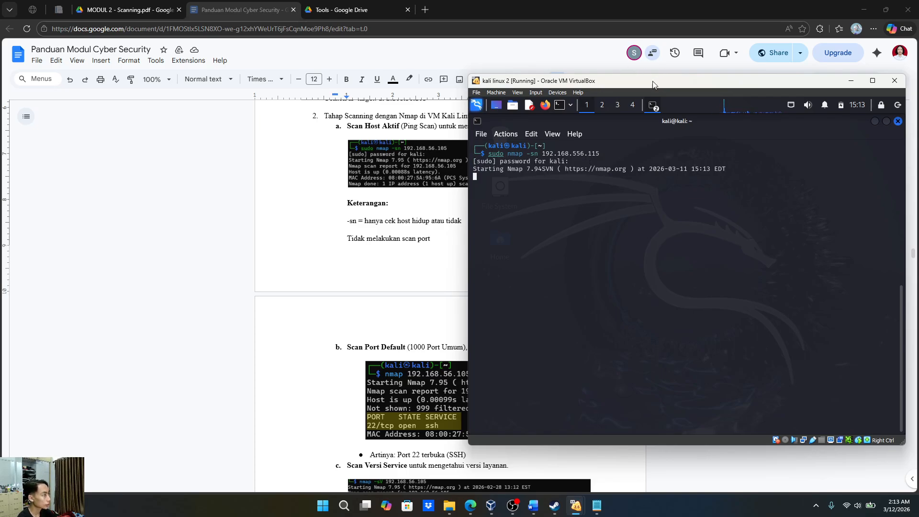
Correct the target of the previous ping scan command and run sudo nmap -sn 192.168.56.115
drag(653, 84, 463, 164)
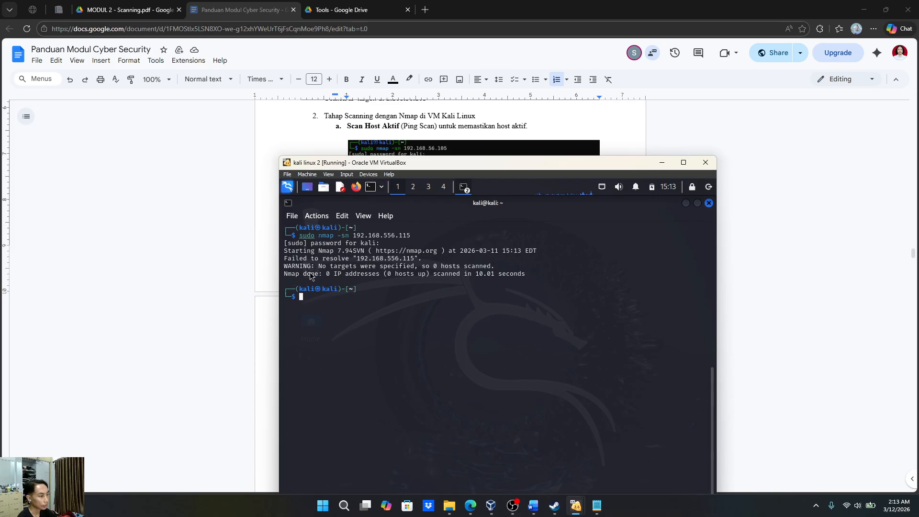
key(Up)
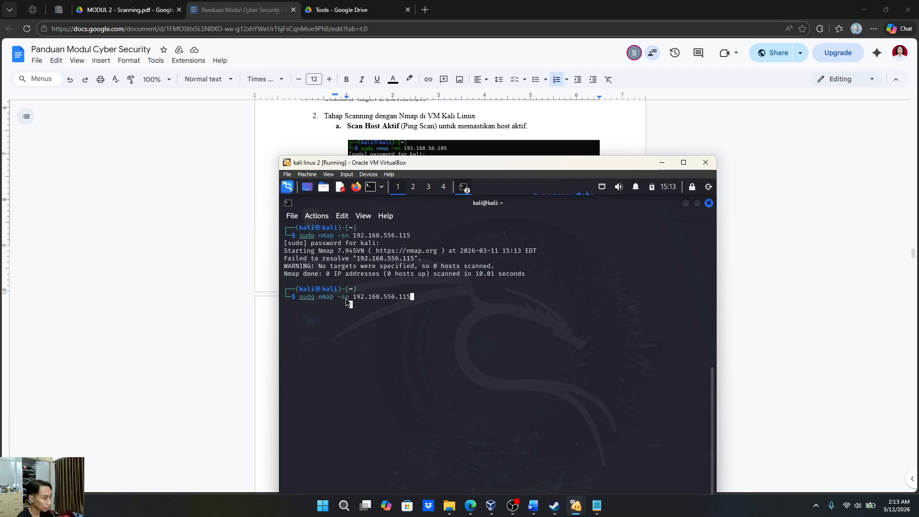
key(Left)
key(Left)
key(Left)
key(Left)
key(Left)
key(BackSpace)
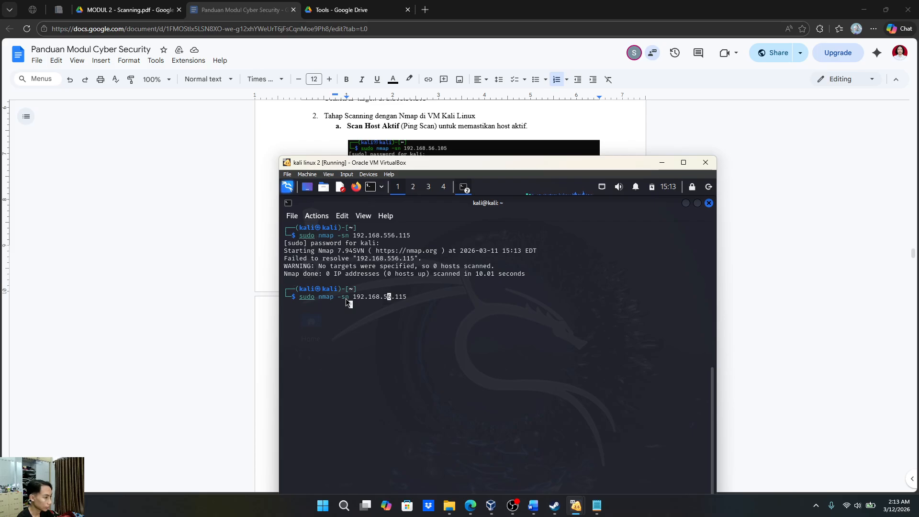
key(Return)
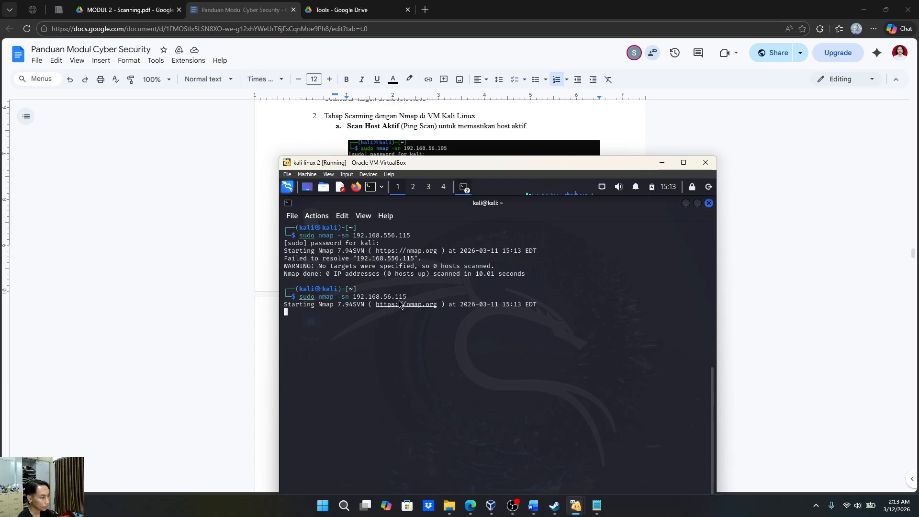
Place the Kali window beside the guide and examine the ping scan output: MAC address, adapter vendor, summary line and Nmap version
drag(415, 300, 364, 304)
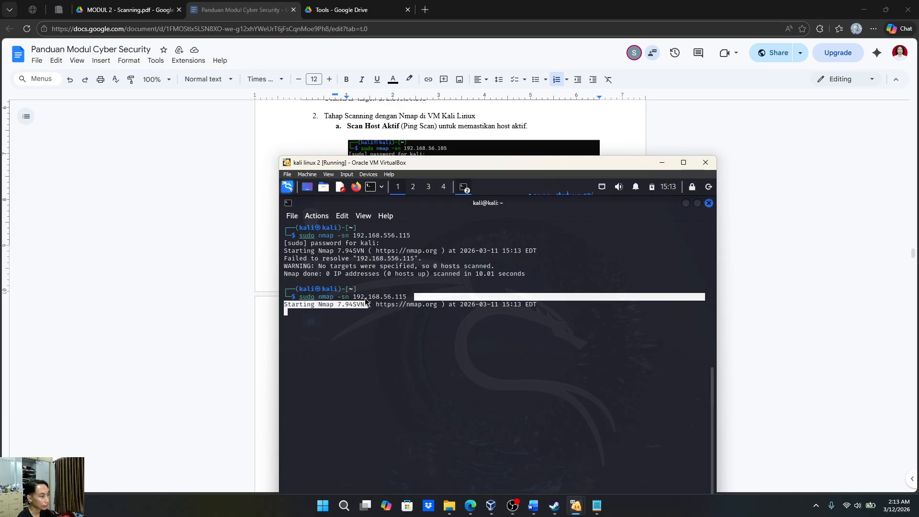
click(388, 328)
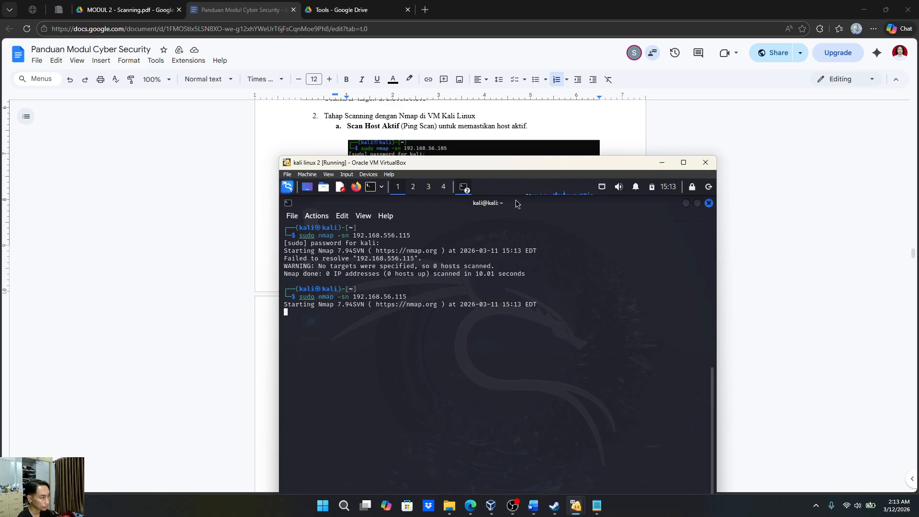
drag(516, 169, 723, 97)
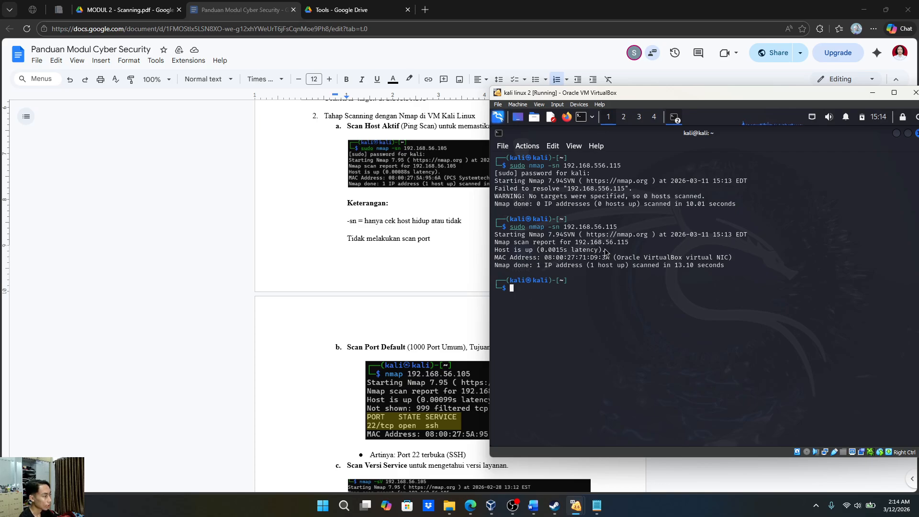
mouse_move(602, 257)
mouse_down()
mouse_move(549, 250)
mouse_move(606, 254)
mouse_up()
click(633, 264)
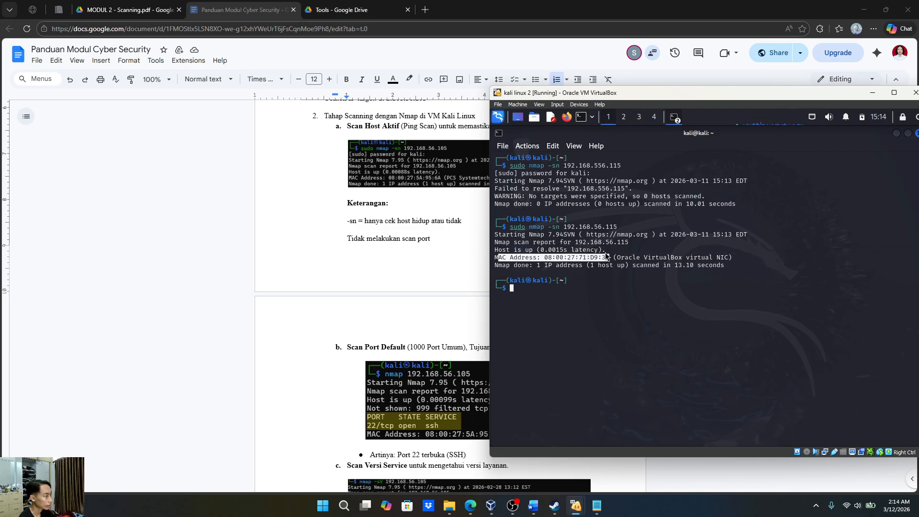
click(692, 265)
drag(738, 257, 616, 255)
click(581, 268)
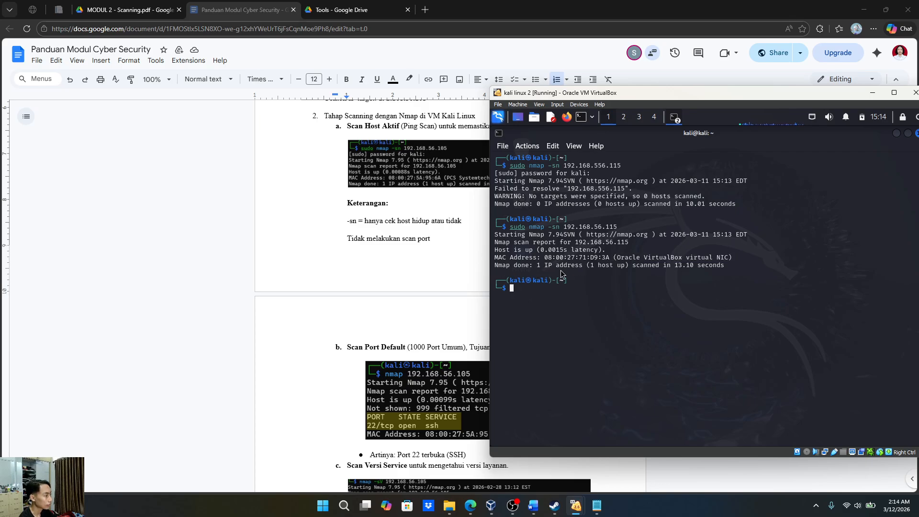
drag(743, 271, 493, 267)
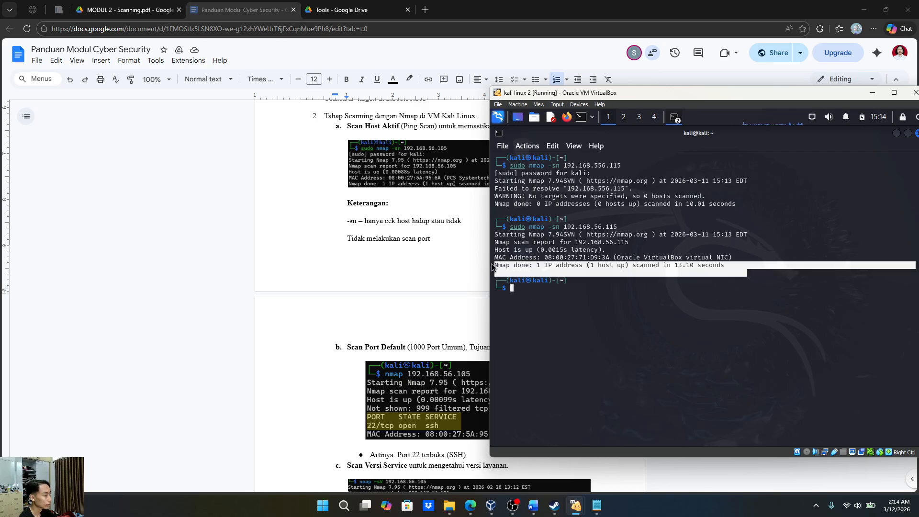
click(709, 271)
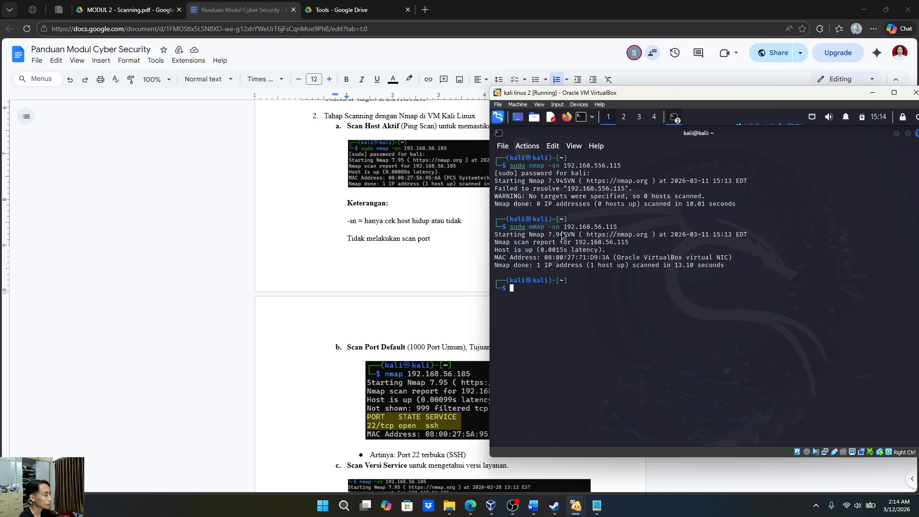
drag(554, 235, 563, 235)
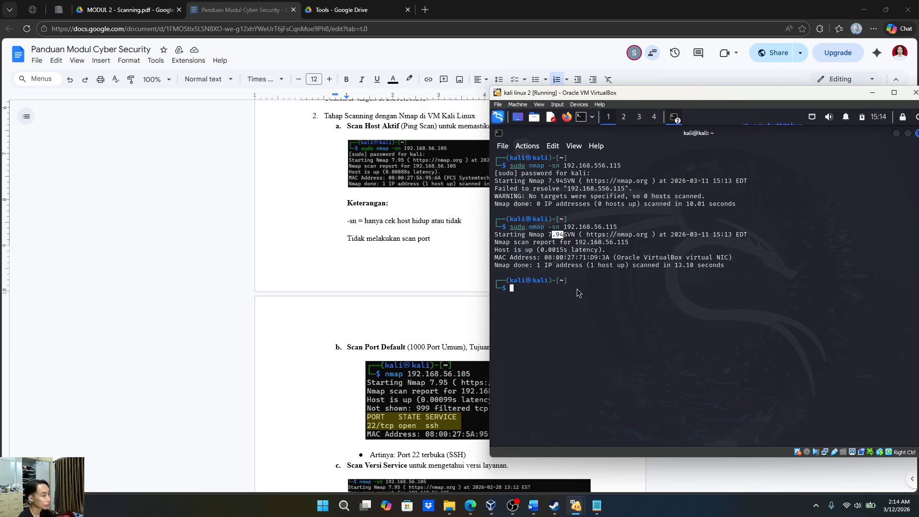
click(679, 295)
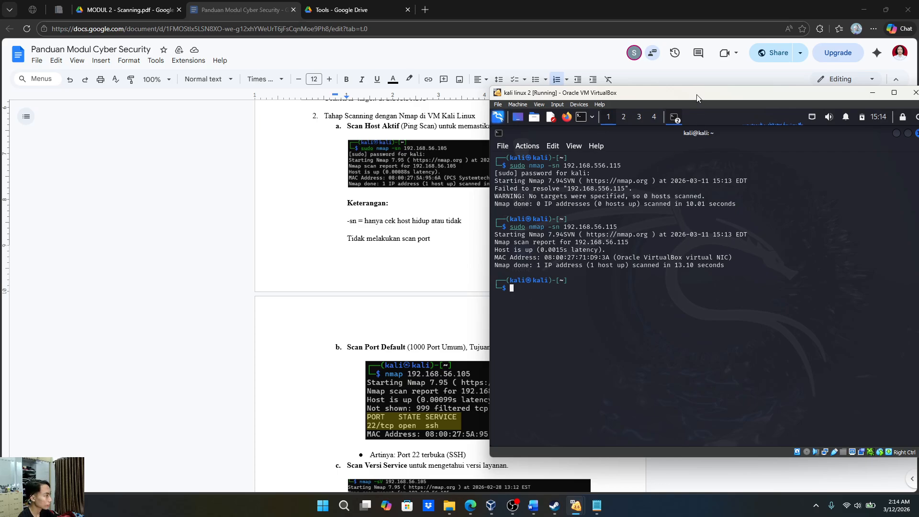
Show the guide's "Scan Port Default" section beside the Kali window and run nmap 192.168.6.115
drag(700, 95, 783, 93)
scroll(532, 250, down, 2)
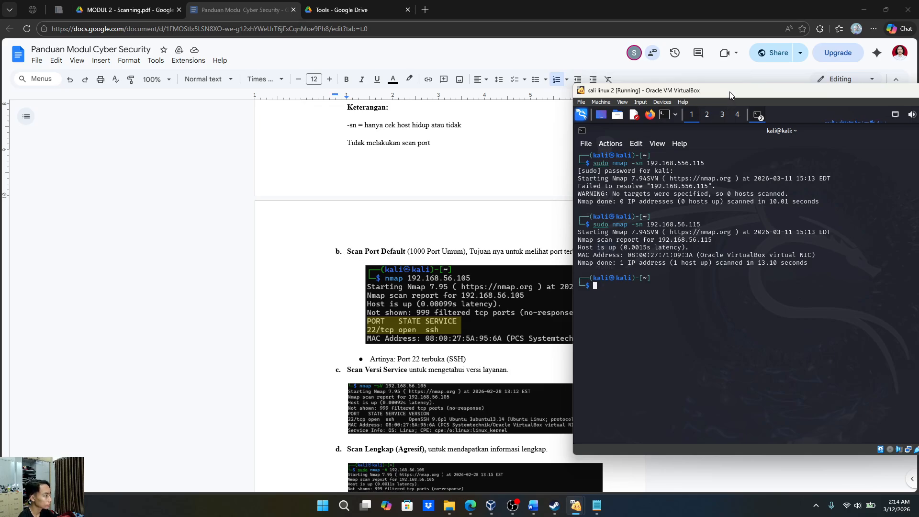
mouse_move(731, 95)
mouse_down()
mouse_move(771, 100)
mouse_move(734, 105)
mouse_up()
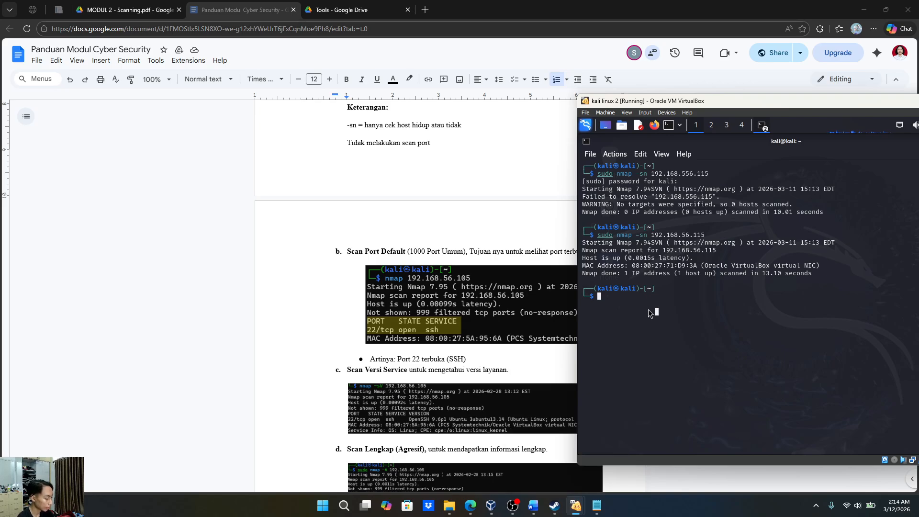
text(nmap 192.168.6)
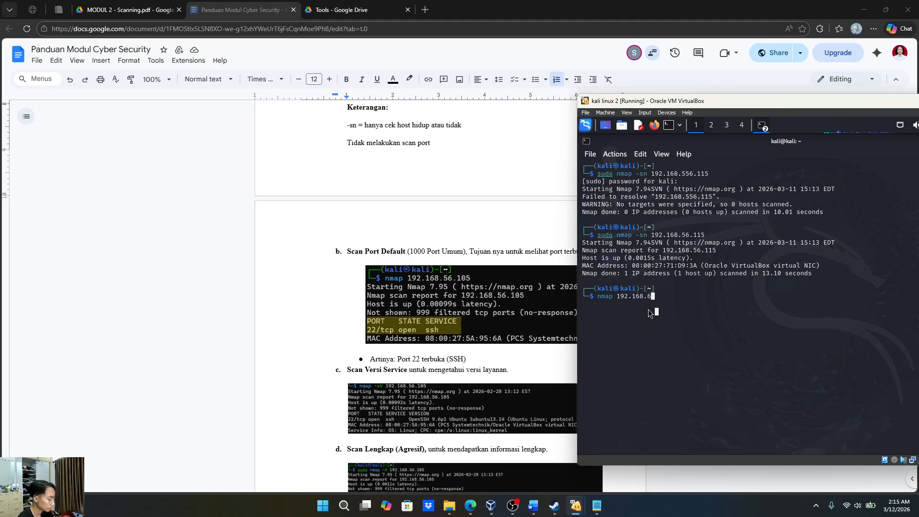
text(1)
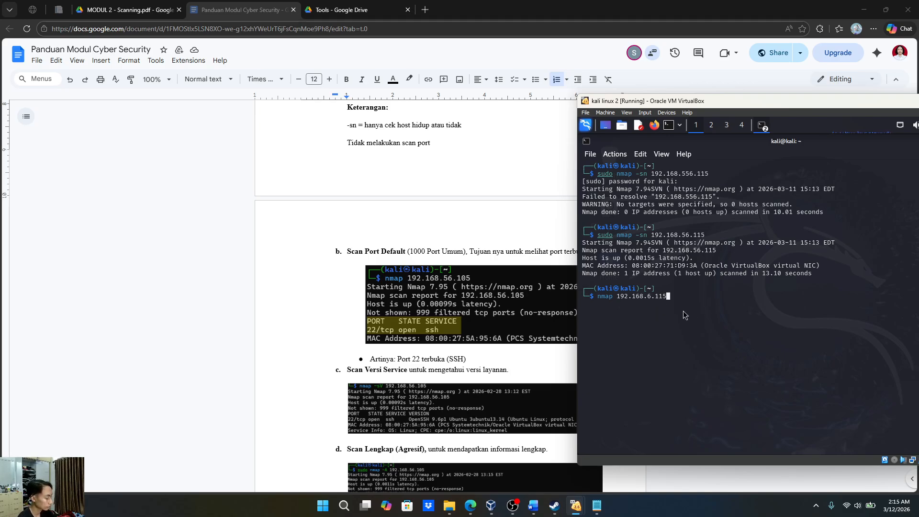
key(Return)
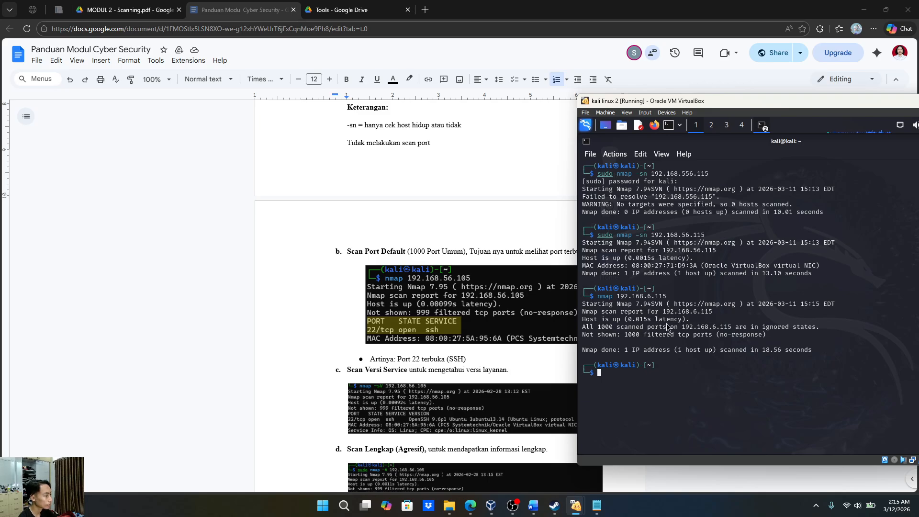
Examine the port scan output, focusing on the lines about scanned ports in ignored states and filtered TCP ports
drag(583, 327, 593, 331)
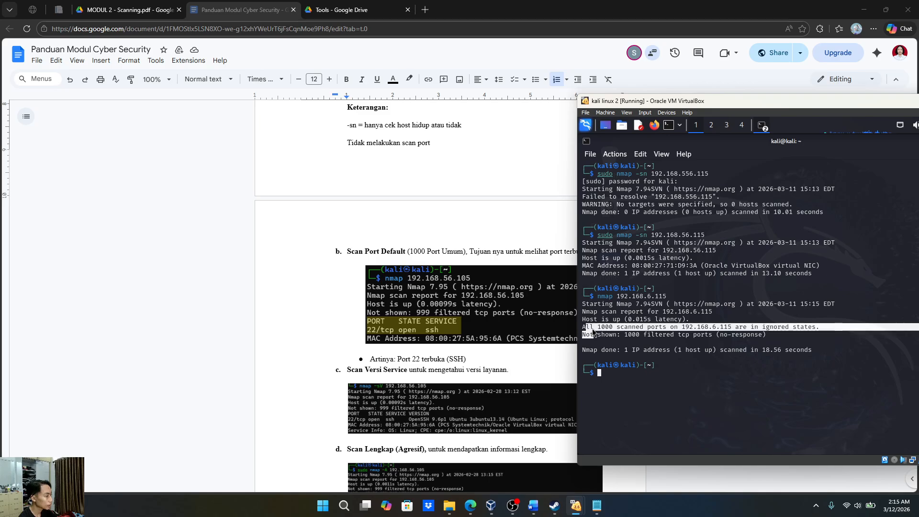
click(599, 332)
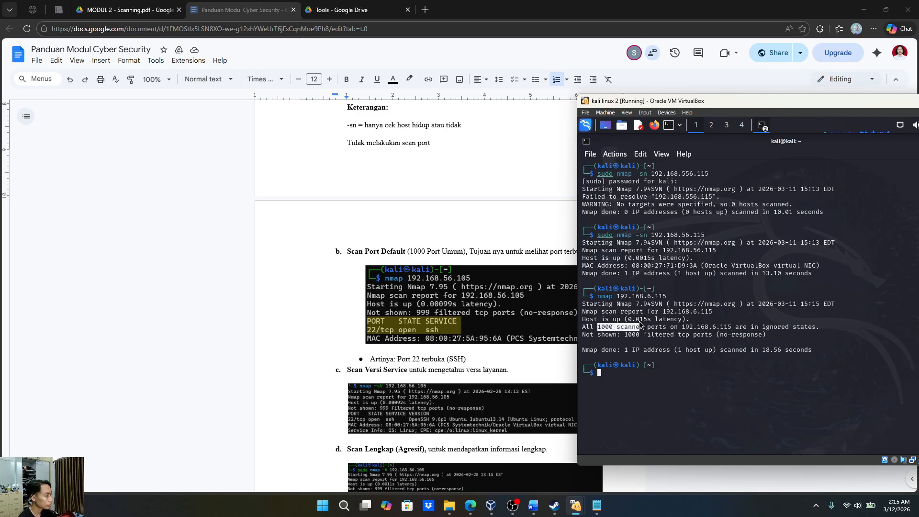
drag(661, 327, 681, 326)
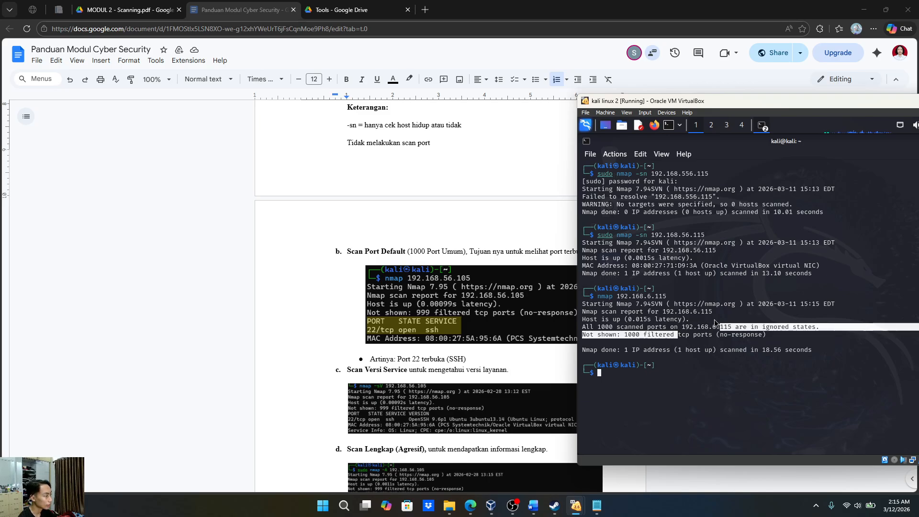
click(694, 346)
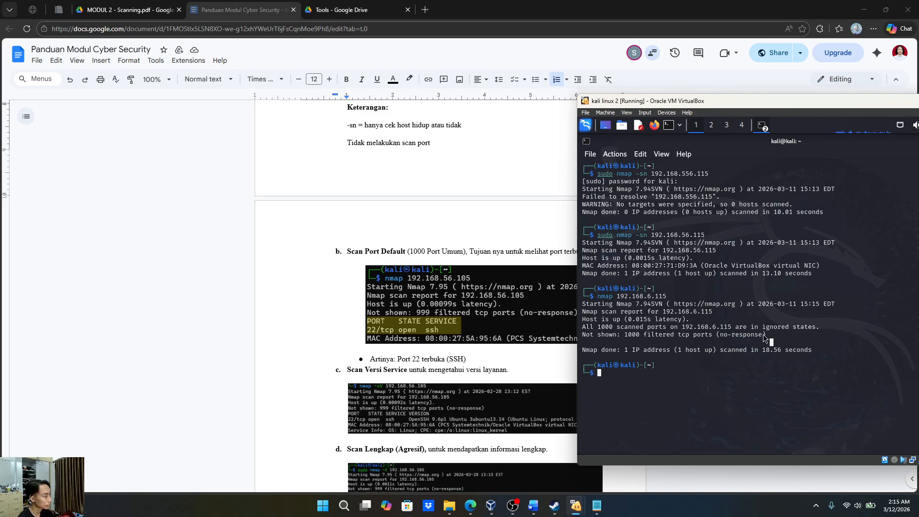
drag(764, 342, 585, 334)
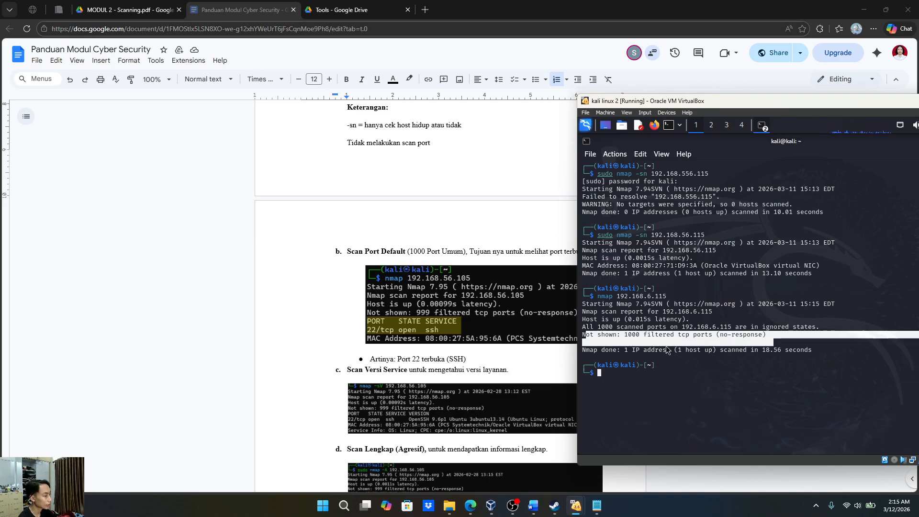
click(782, 339)
Switch to the Ubuntu VM and try to install the SSH server with sudo apt install openssh-server
mouse_move(576, 506)
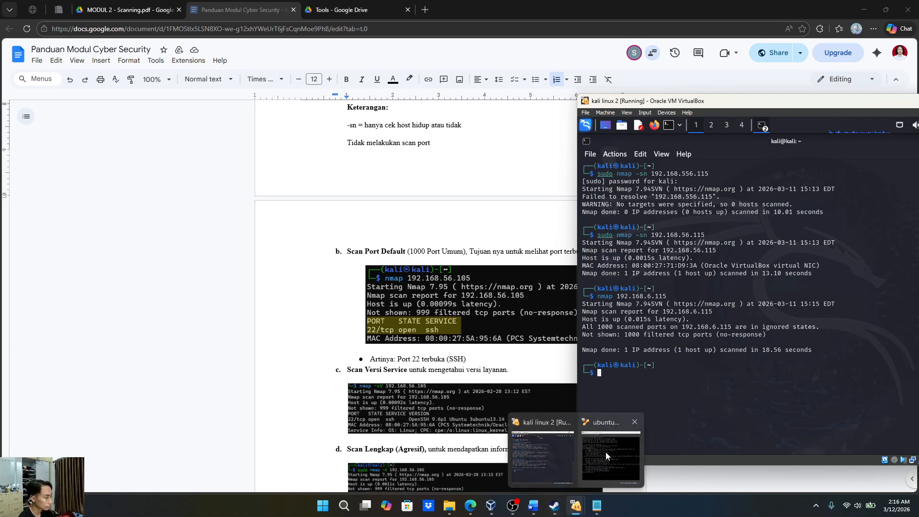
click(605, 452)
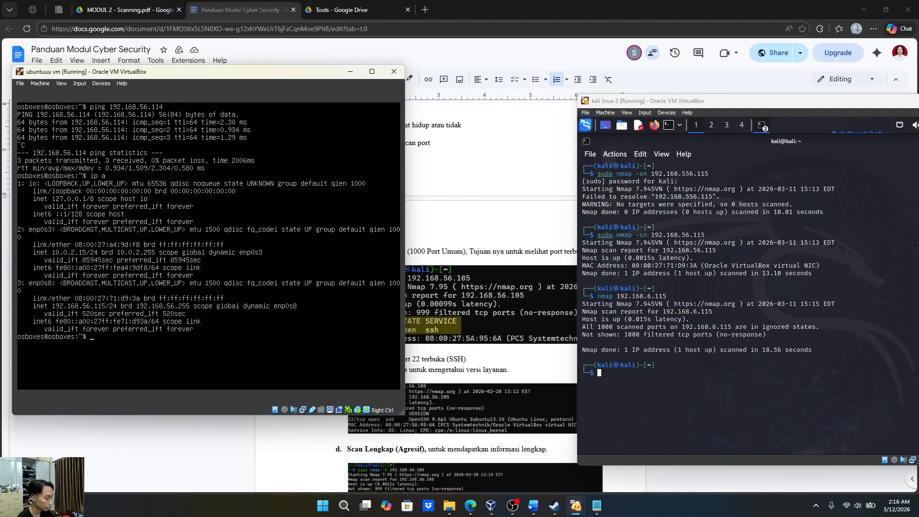
text(sudo apt)
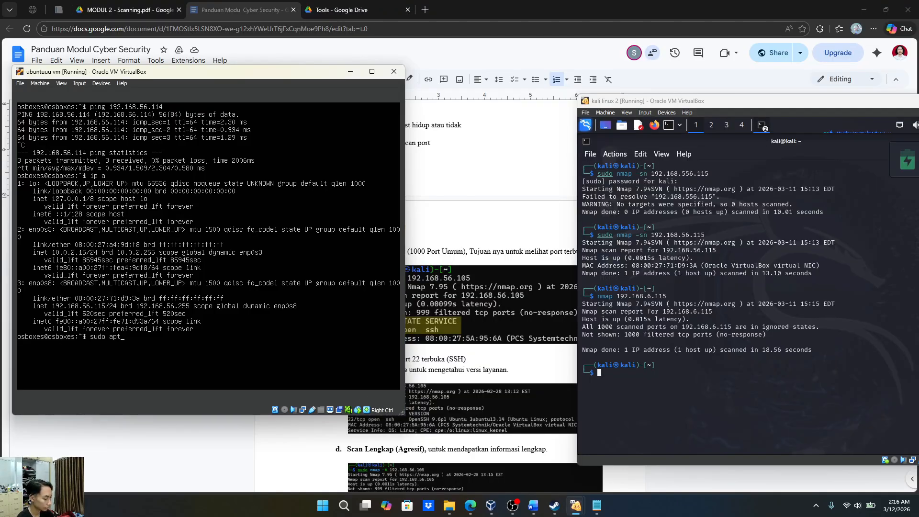
text( insta)
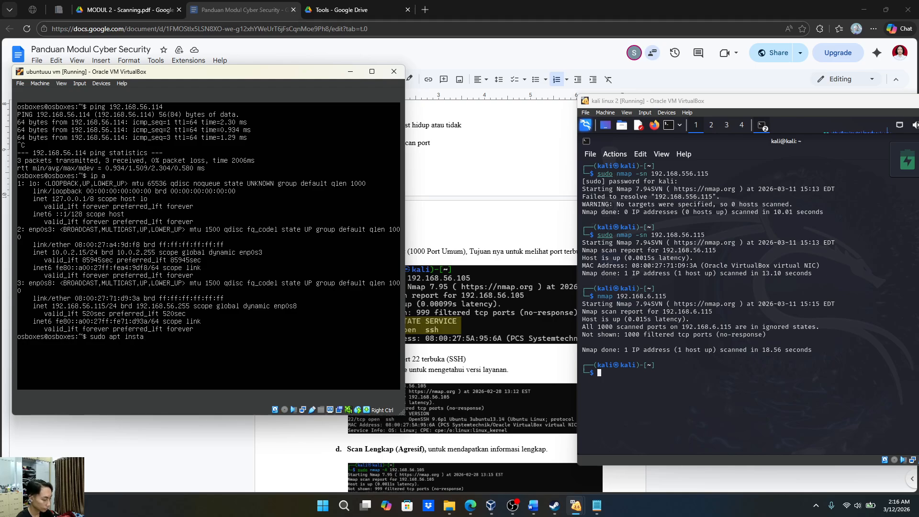
text(ll ope)
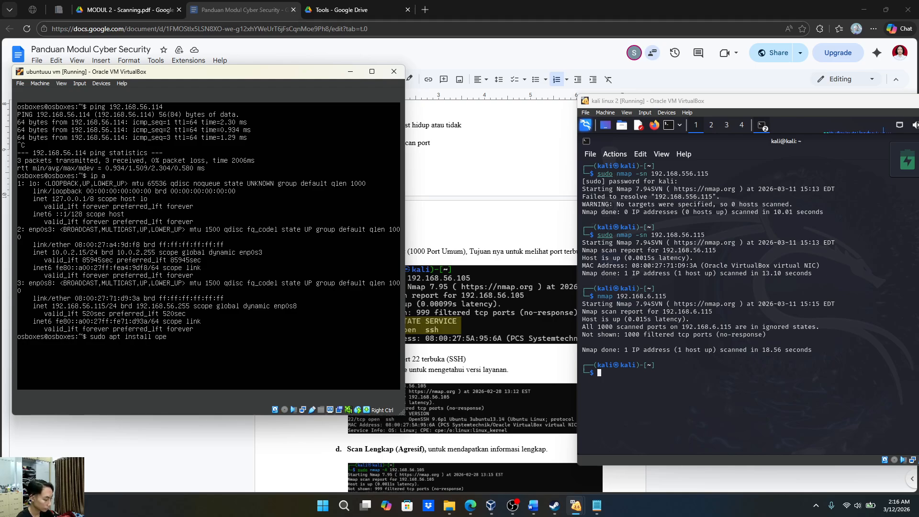
text(nssh-server)
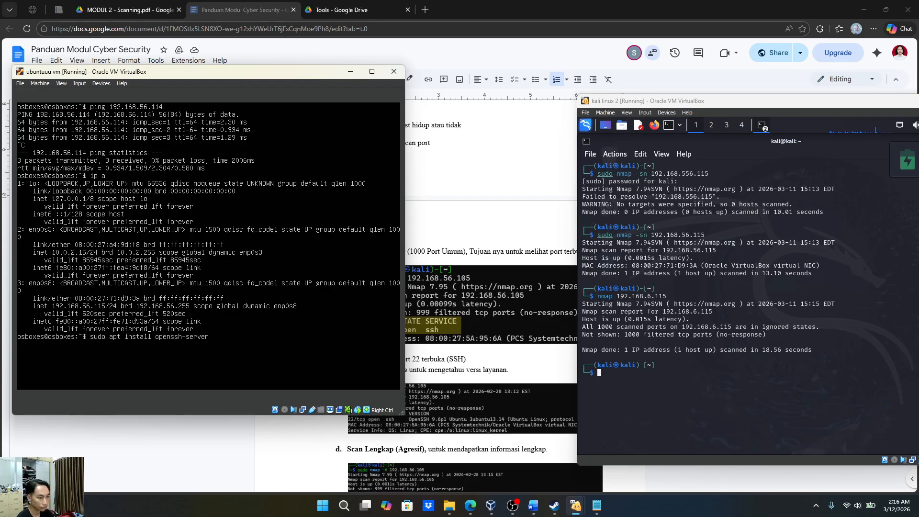
key(Return)
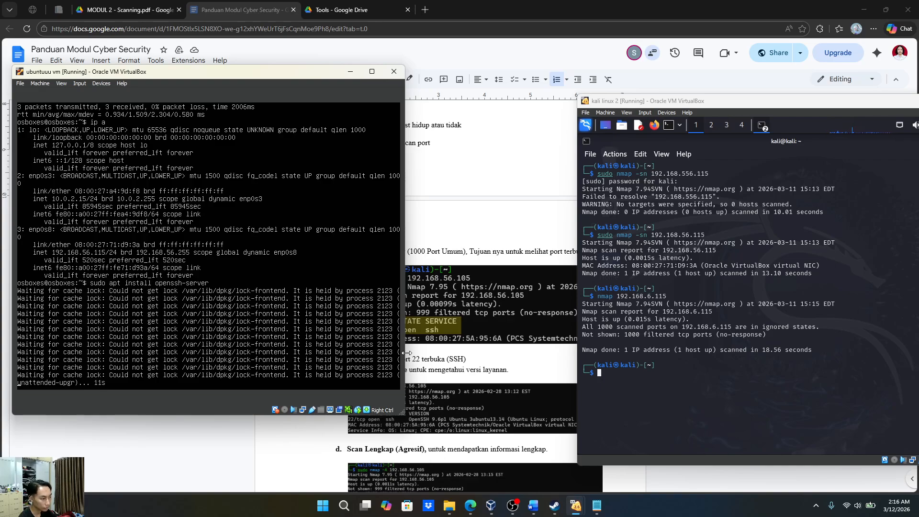
mouse_move(405, 352)
mouse_down()
mouse_move(486, 350)
mouse_move(410, 349)
mouse_up()
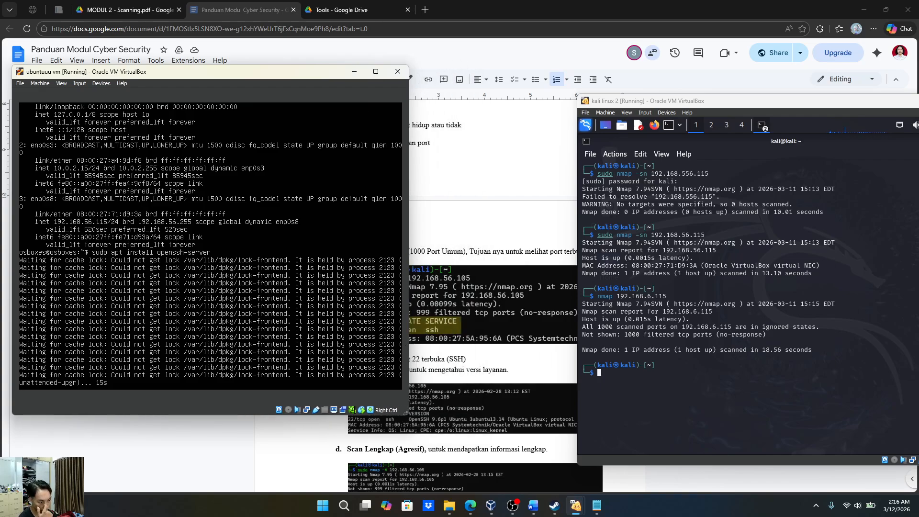
key(ctrl+c)
Try the SSH server installation again with automatic confirmation, using sudo apt install openssh-server -y
key(Up)
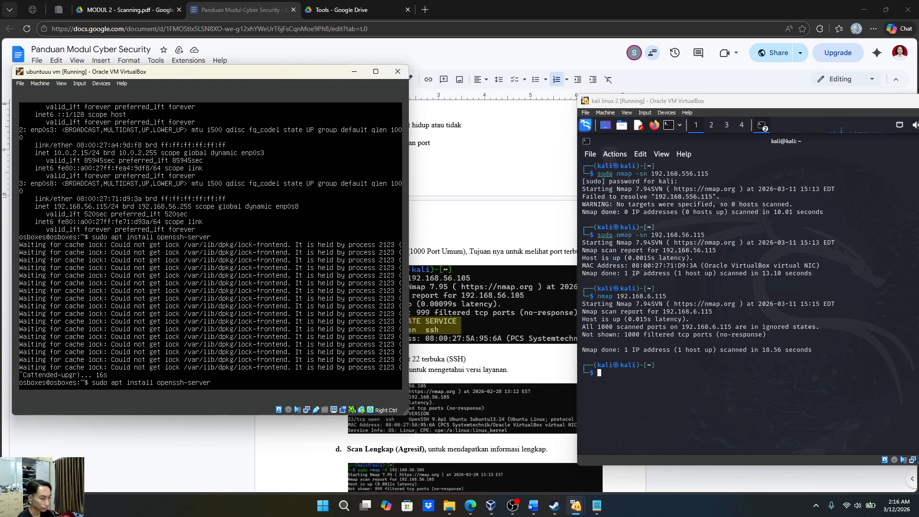
text(-y)
key(Return)
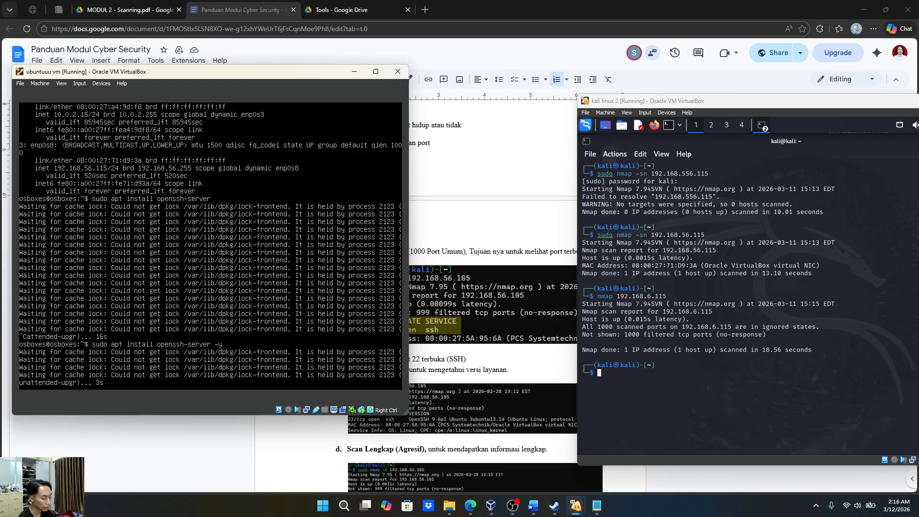
key(ctrl+c)
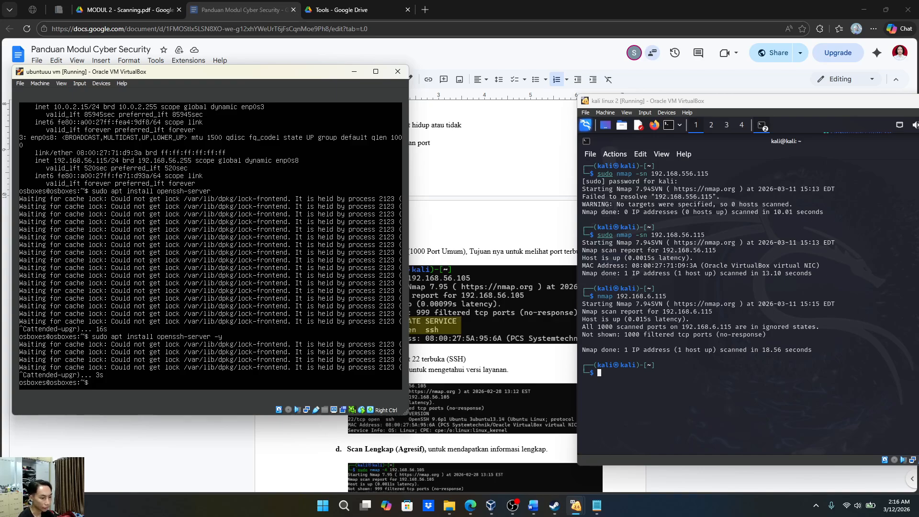
Clear the Ubuntu VM's terminal and minimise its window to get back to the guide and Kali
text(clear)
key(Return)
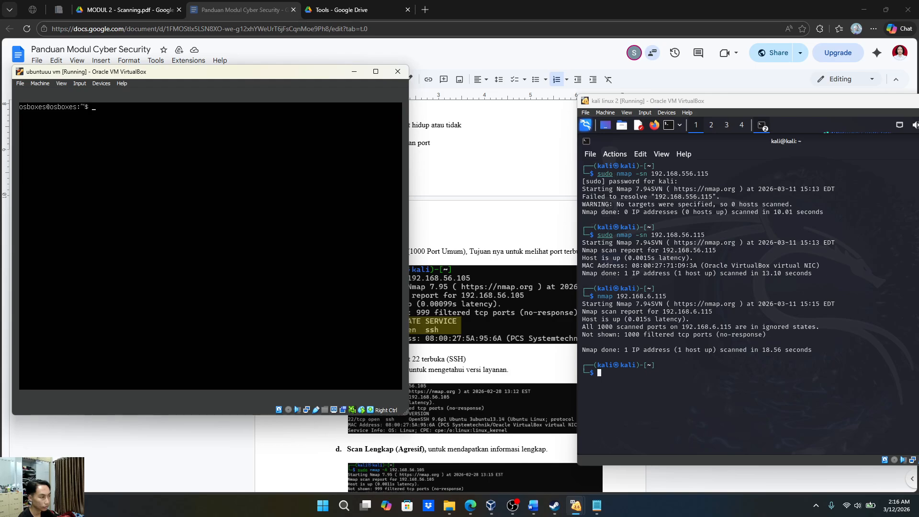
click(353, 72)
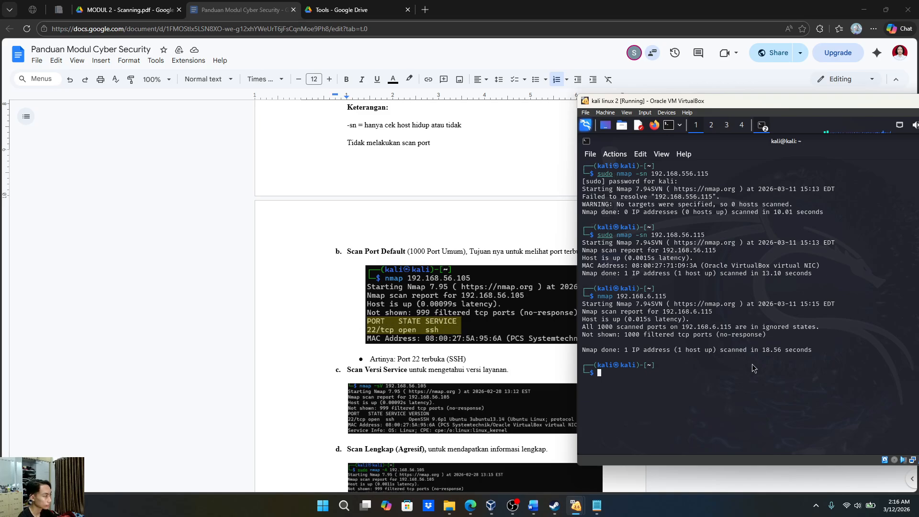
Capture a screenshot of the Kali terminal area with the sudo nmap -sn 192.168.56.115 and nmap 192.168.6.115 output
scroll(378, 324, down, 1)
scroll(379, 324, up, 2)
scroll(378, 325, down, 1)
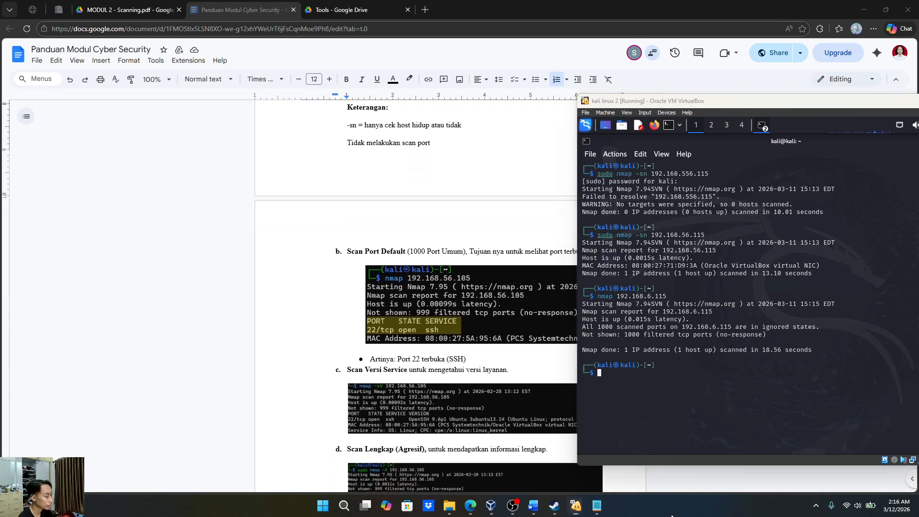
key(super+shift+s)
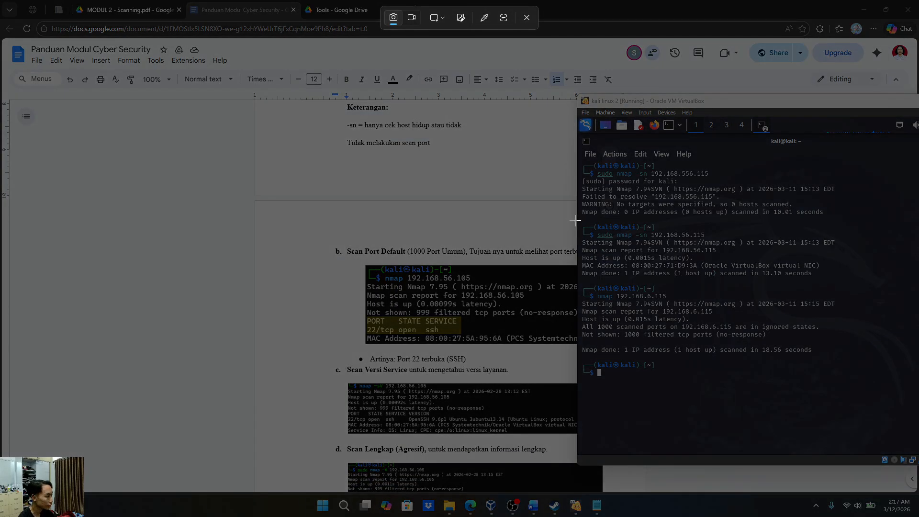
drag(576, 220, 846, 357)
Fill in item 2 of the Hasil Data list in Notepad as "scan host aktif", checking the guide's section title for the wording
mouse_move(587, 506)
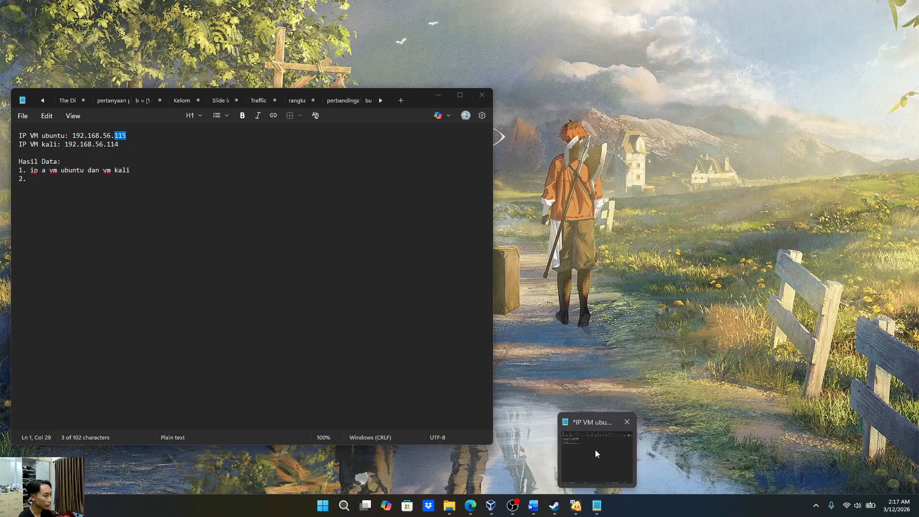
click(596, 450)
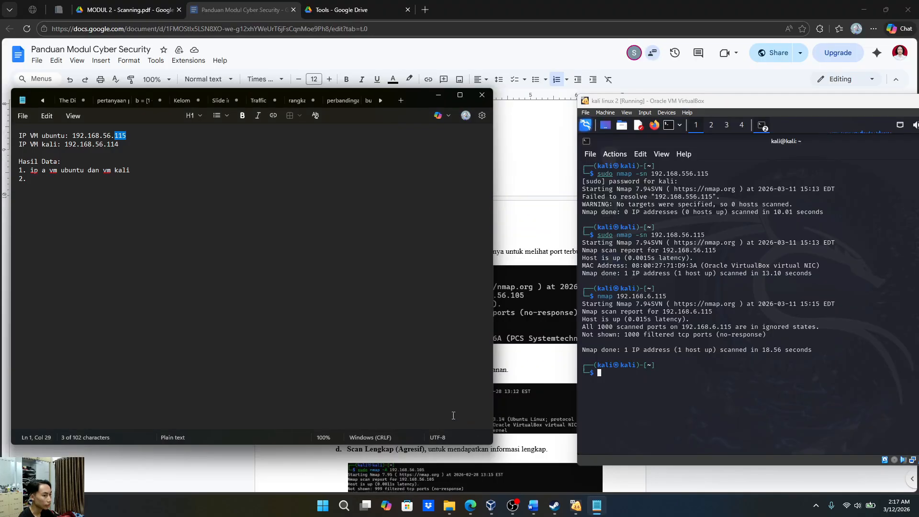
click(189, 176)
text(s)
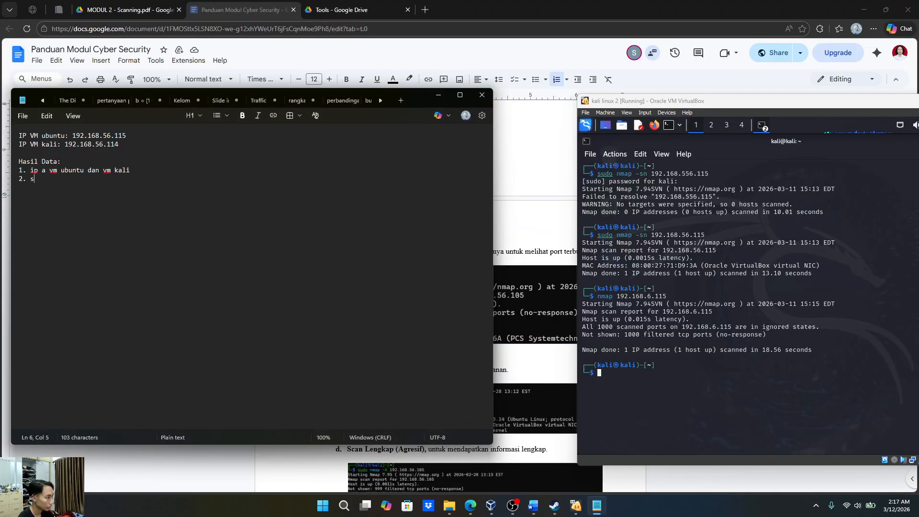
key(BackSpace)
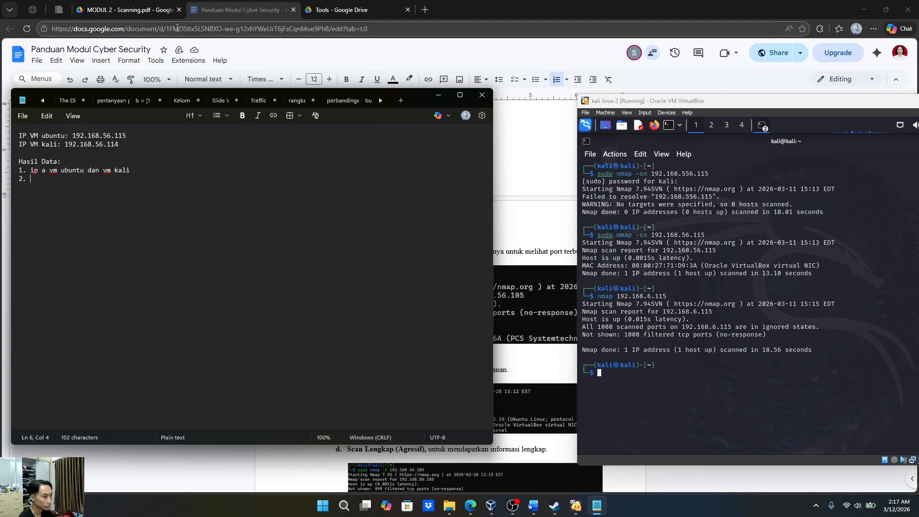
double_click(554, 193)
scroll(420, 265, up, 2)
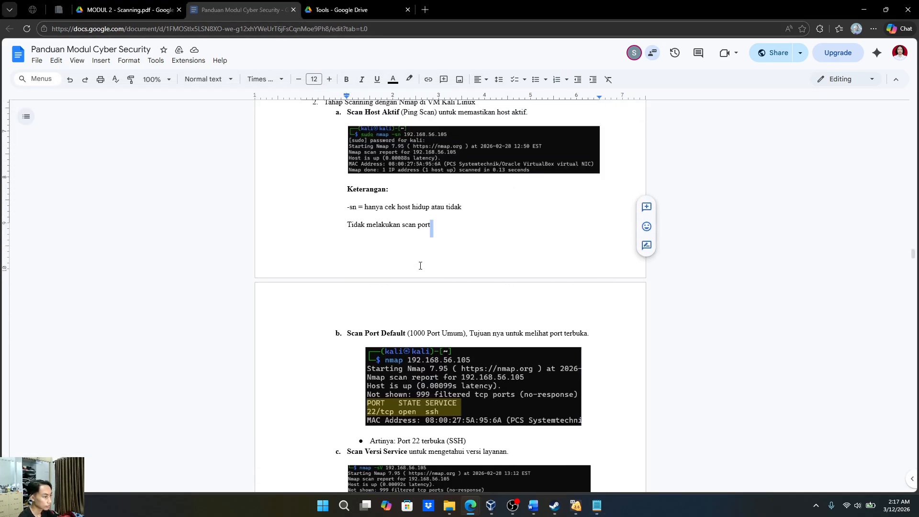
key(alt+Tab)
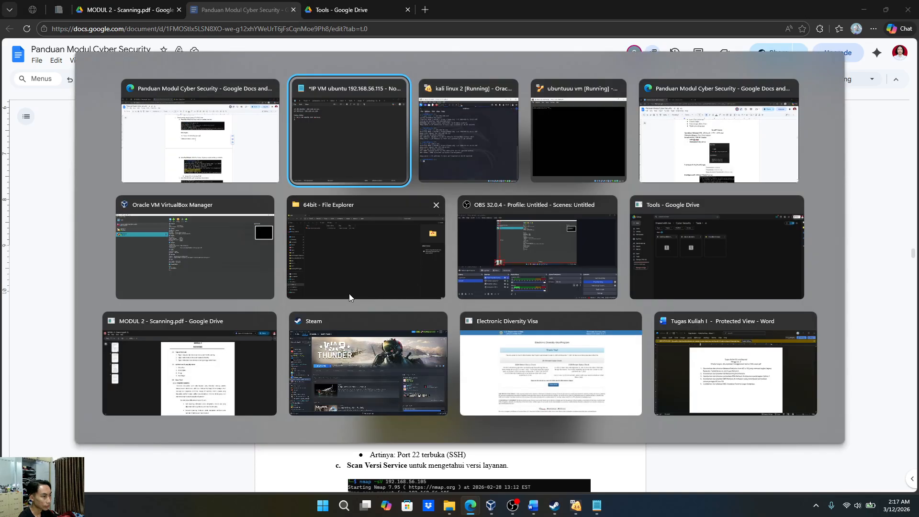
text(sca)
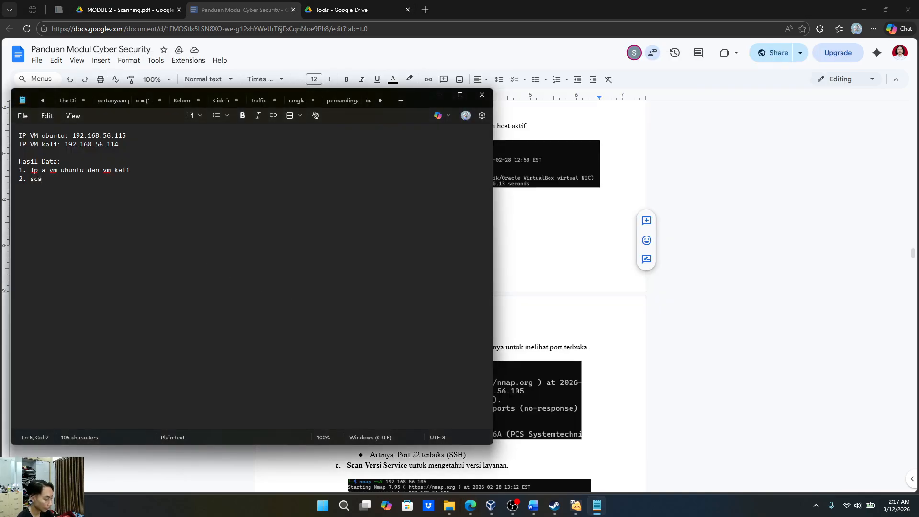
text(n host aktif)
key(Return)
Add item 3 "scan port" to the Hasil Data list and minimise the notes
text(3.)
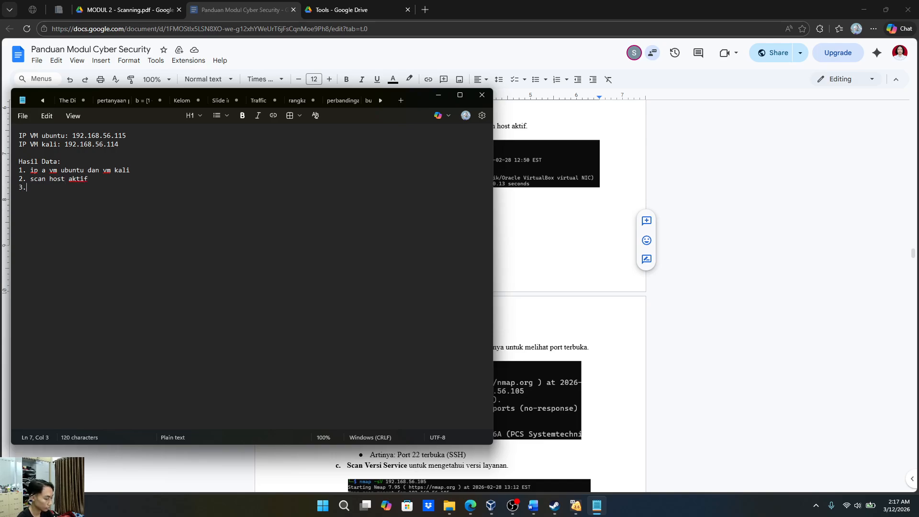
text( scan port)
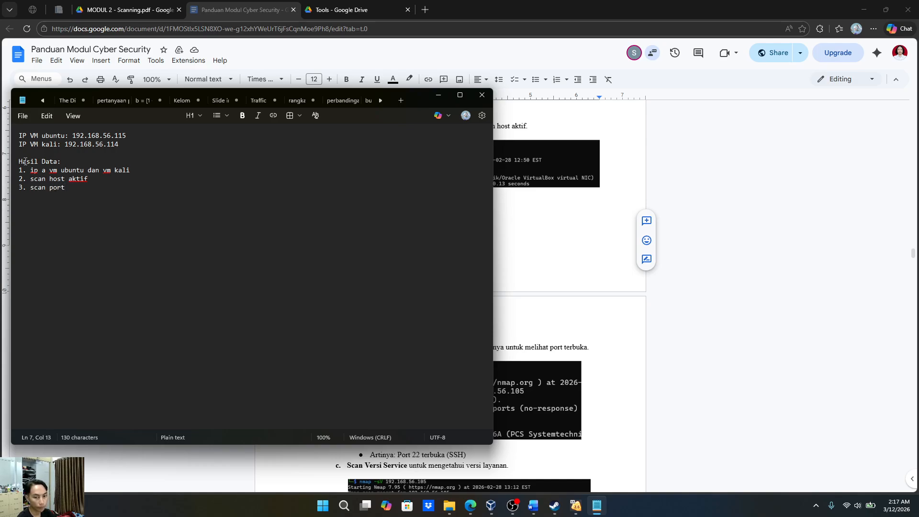
key(alt+Tab)
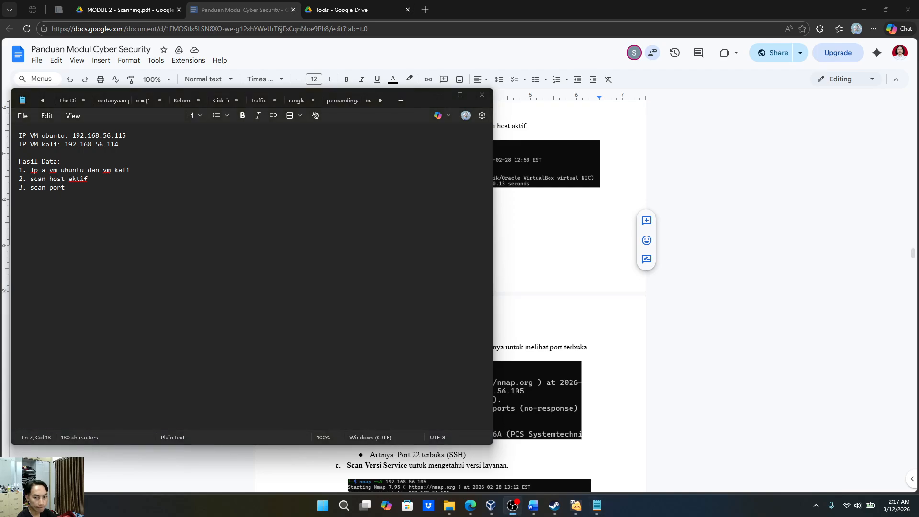
click(234, 280)
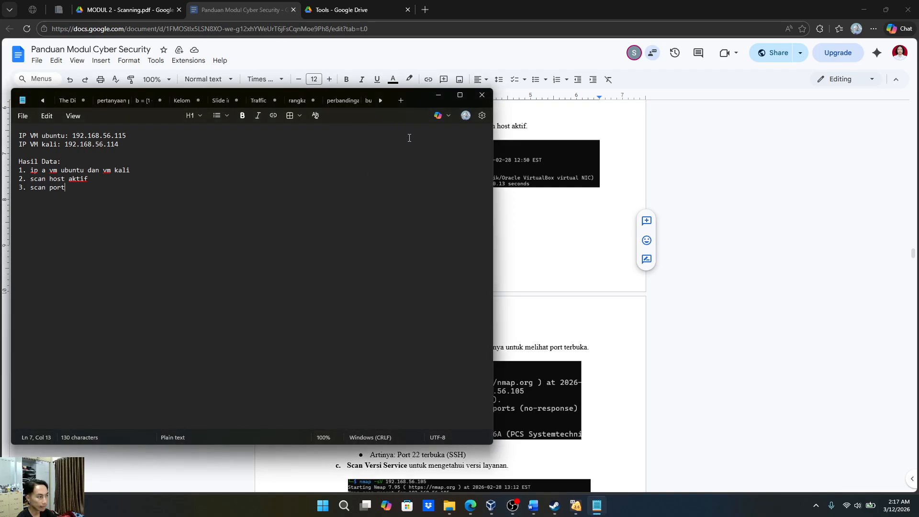
click(438, 95)
Following the guide's "Scan Versi Service" section, run nmap -sV 192.168.56.115 in the Kali VM and review the scan report
scroll(474, 380, down, 2)
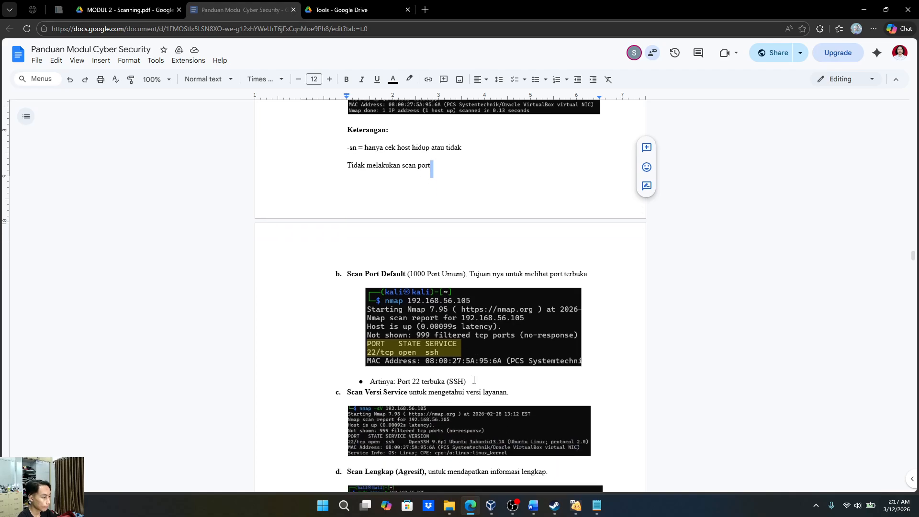
scroll(474, 380, down, 5)
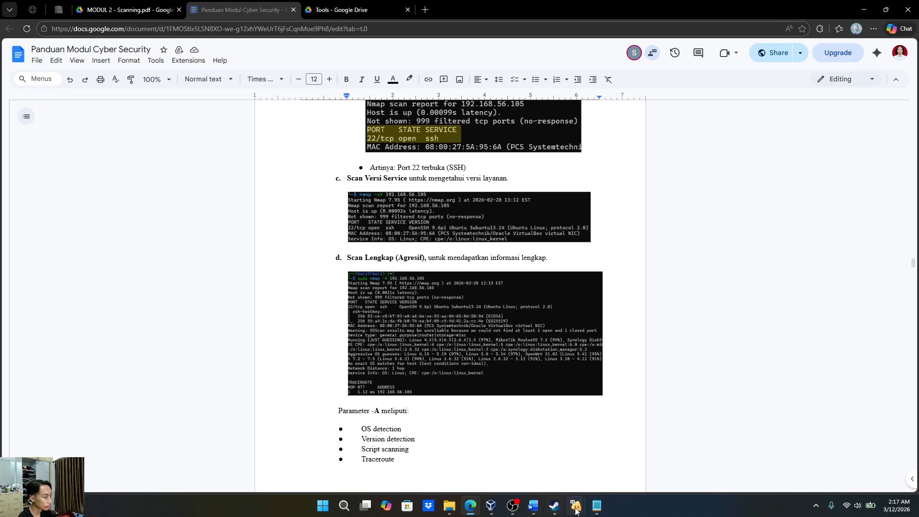
mouse_move(576, 506)
mouse_move(616, 455)
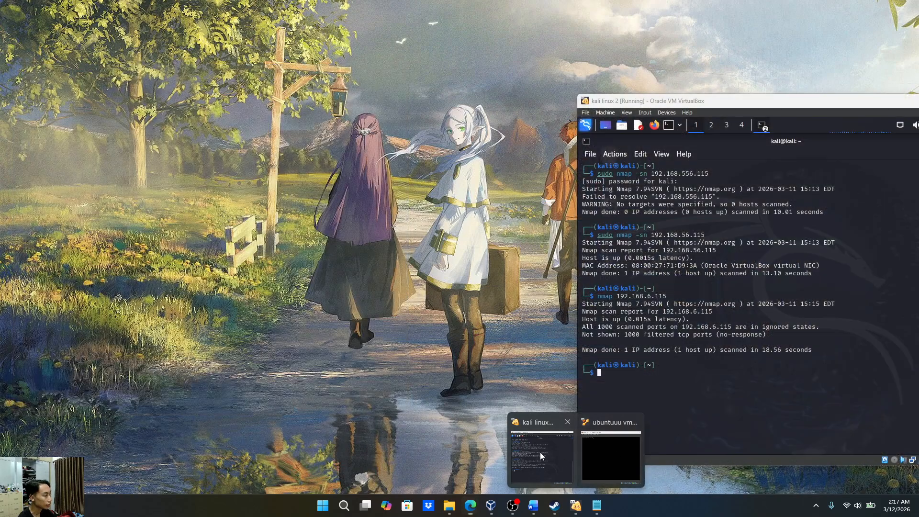
click(540, 452)
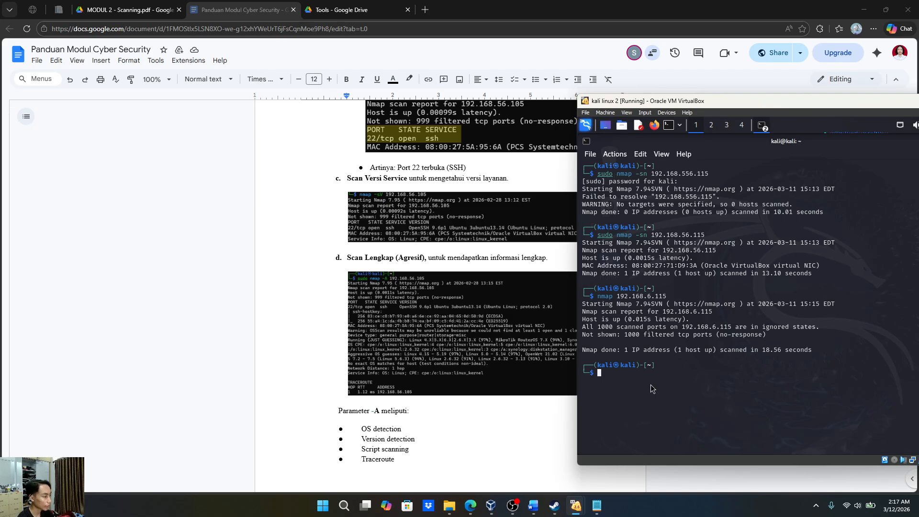
text(nmap -)
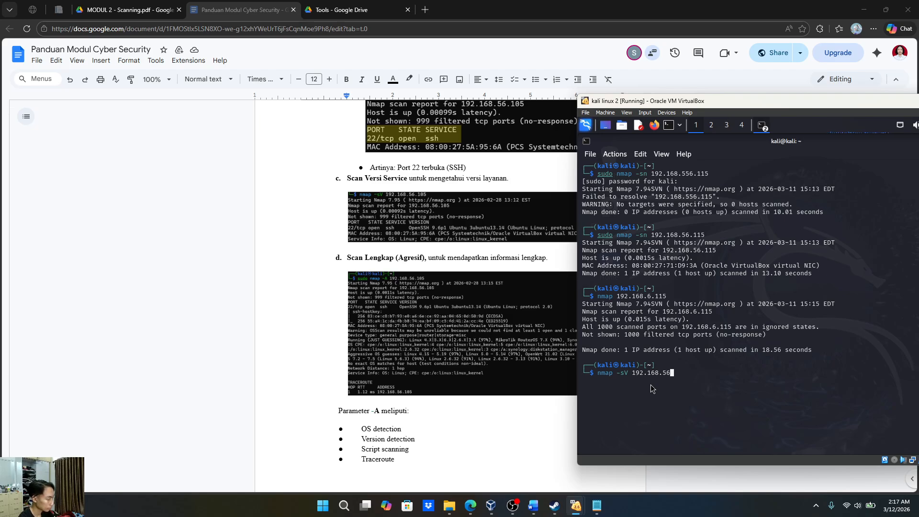
text(115)
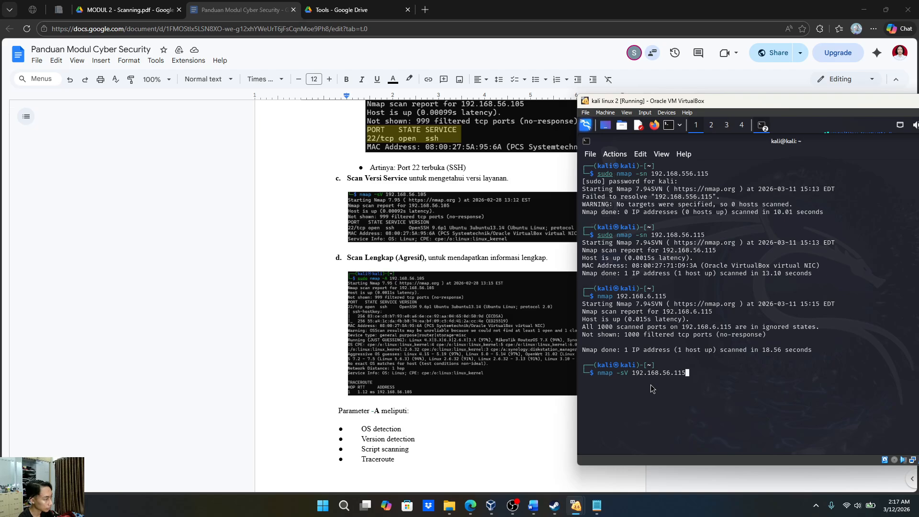
key(Return)
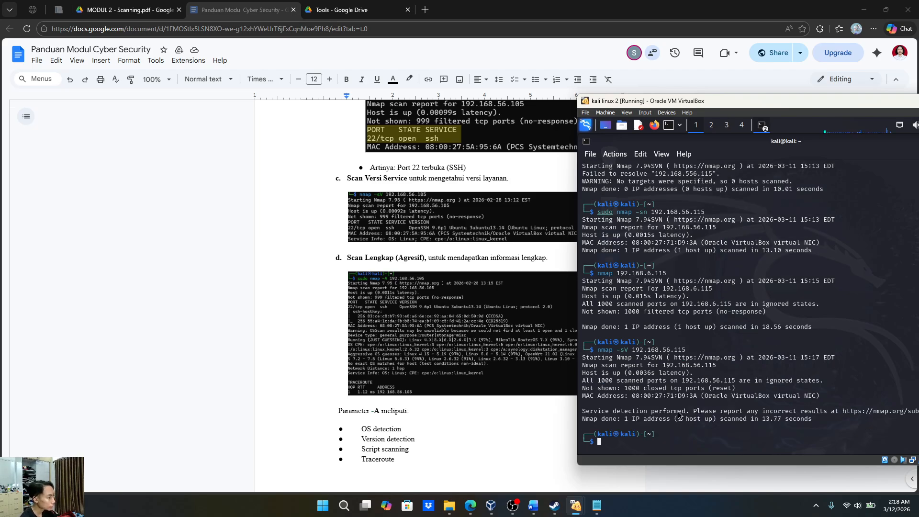
drag(829, 403, 580, 357)
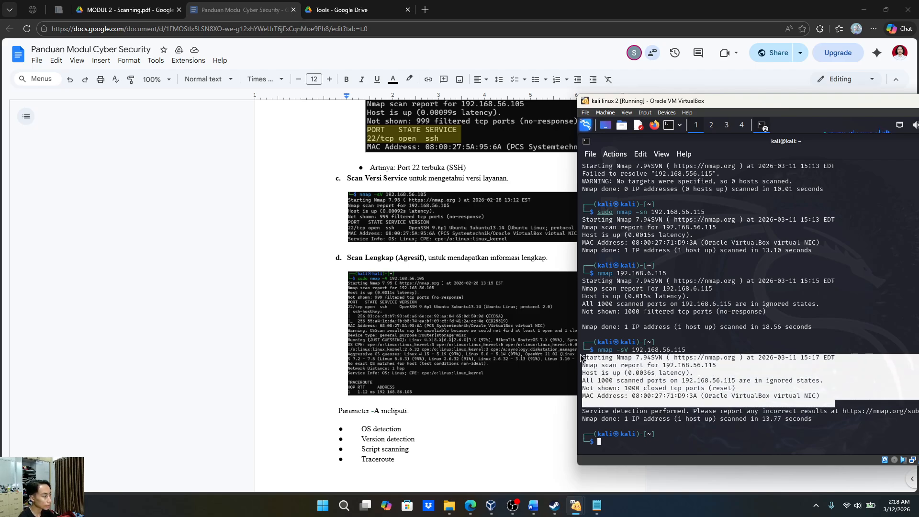
click(670, 412)
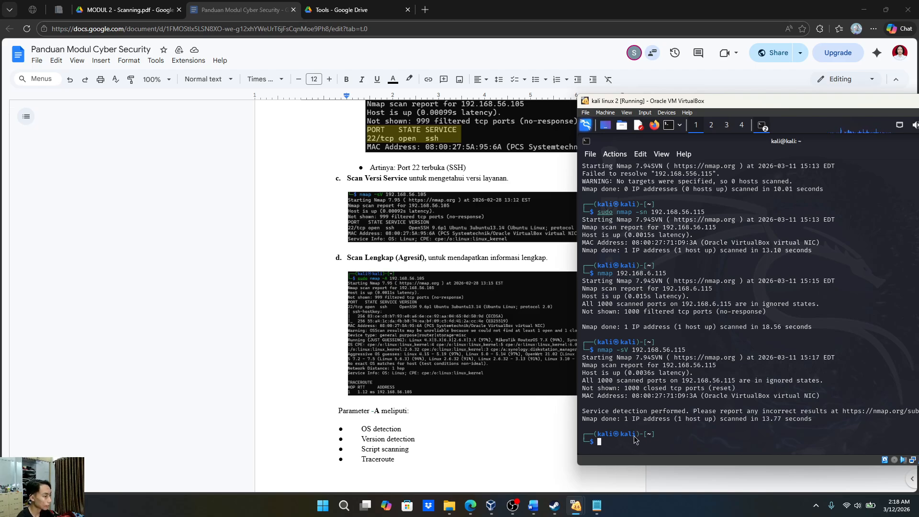
Run the aggressive scan sudo nmap -A 192.168.56.115 in the Kali VM and review the traceroute part of the report
text(sudo)
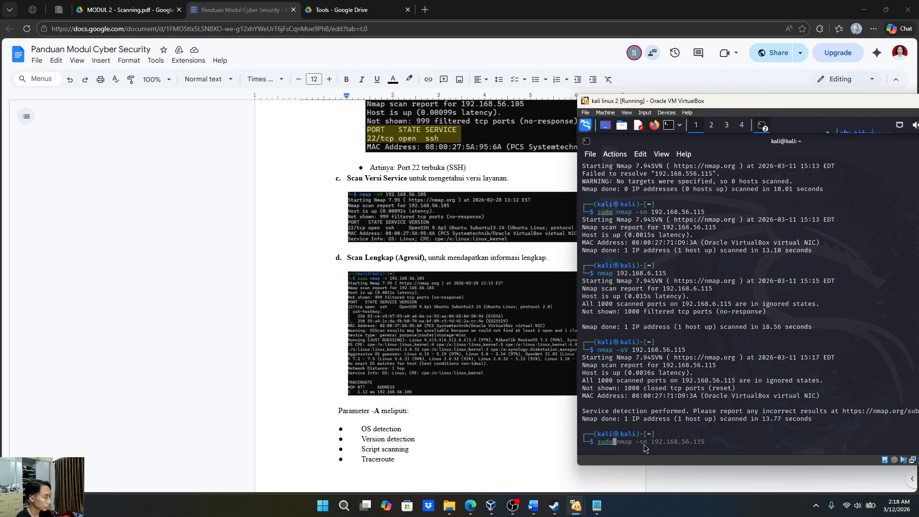
text( nmap -A 192)
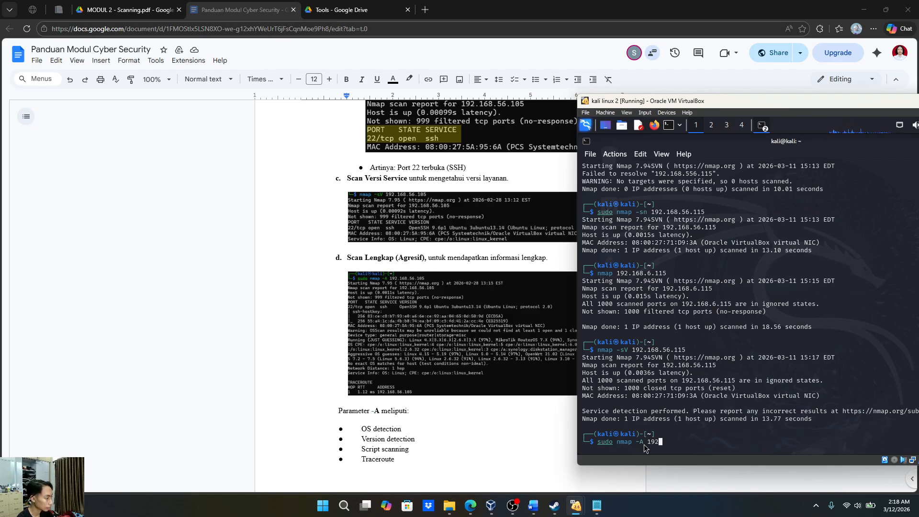
text(.168.556.1)
key(BackSpace)
key(BackSpace)
key(BackSpace)
key(BackSpace)
text(6.115)
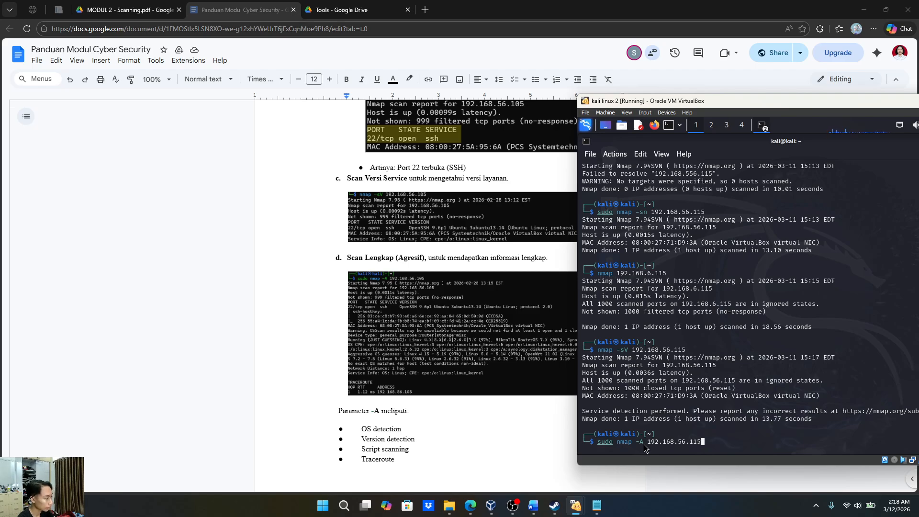
key(Return)
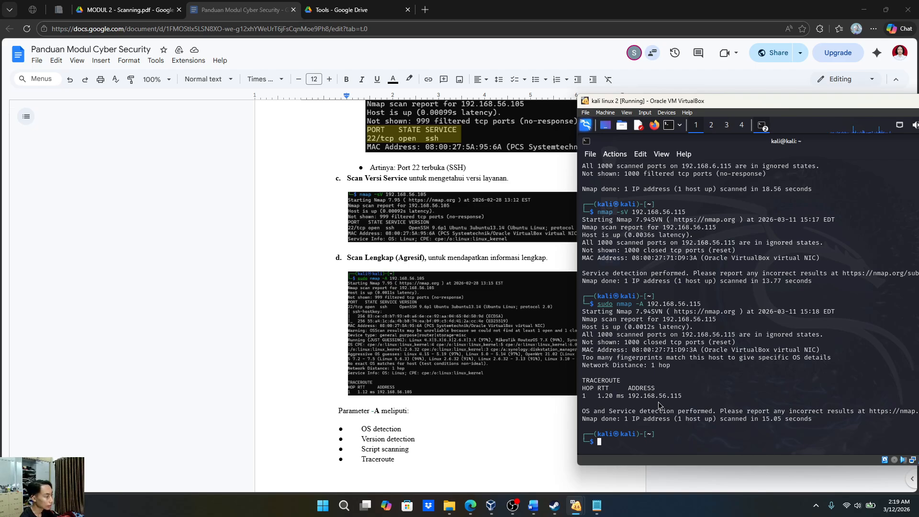
drag(687, 403, 582, 380)
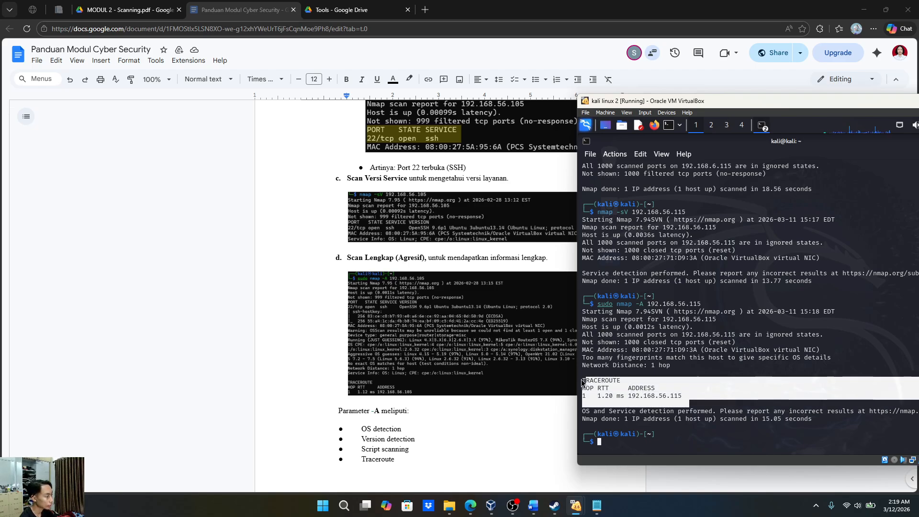
click(619, 367)
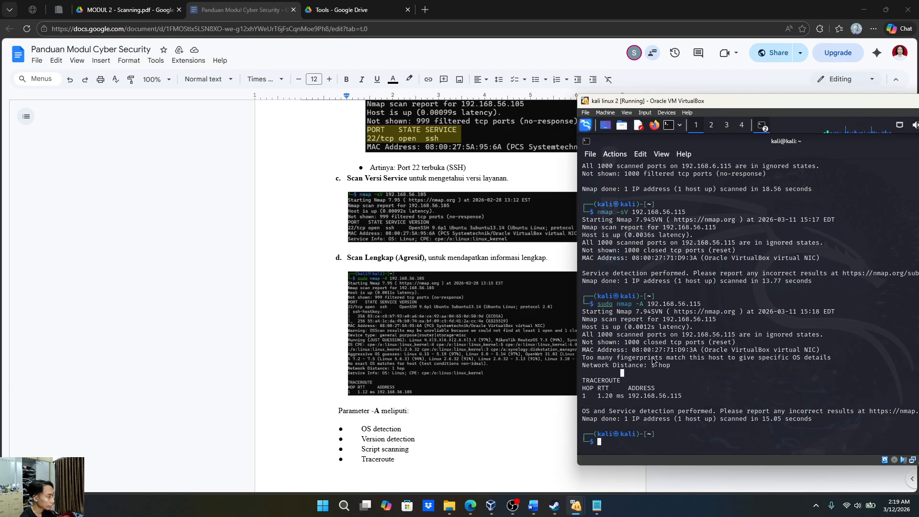
drag(692, 404, 631, 405)
click(694, 396)
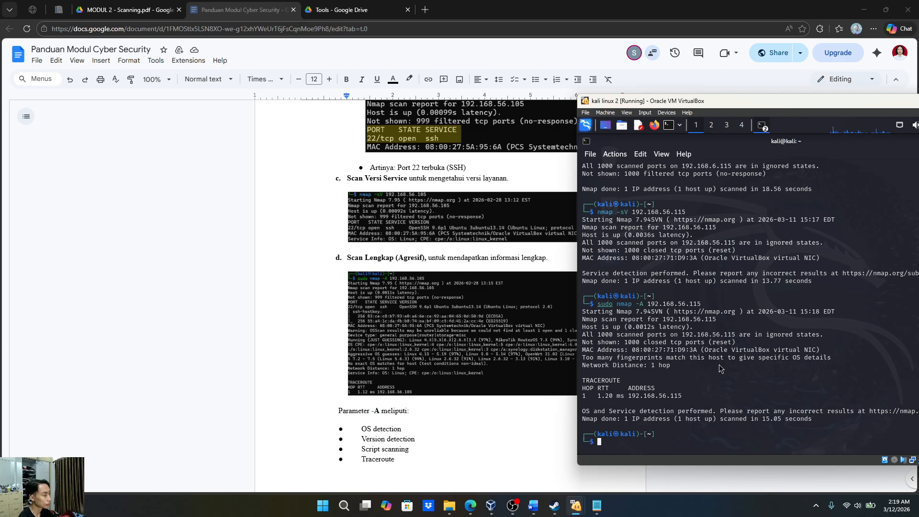
Add item 4 "scan nmap lengkap" to the Hasil Data list in Notepad and minimise the notes
click(597, 506)
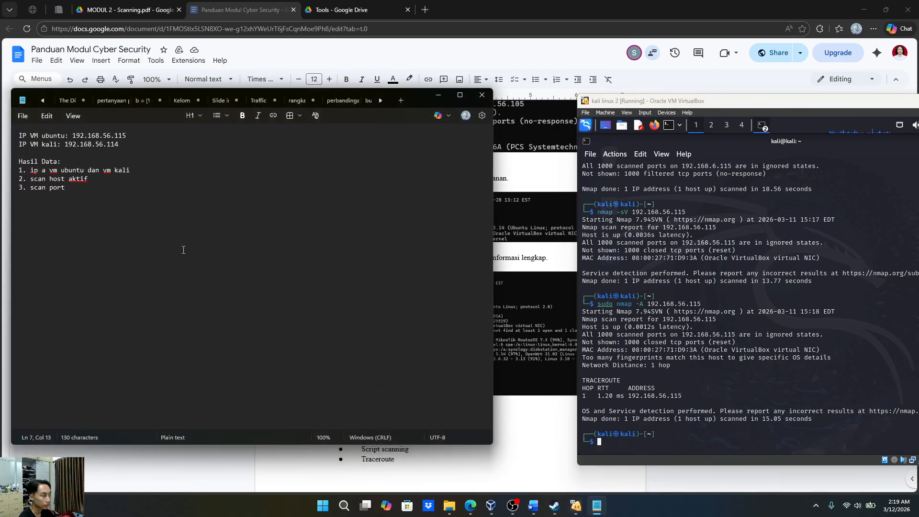
key(Return)
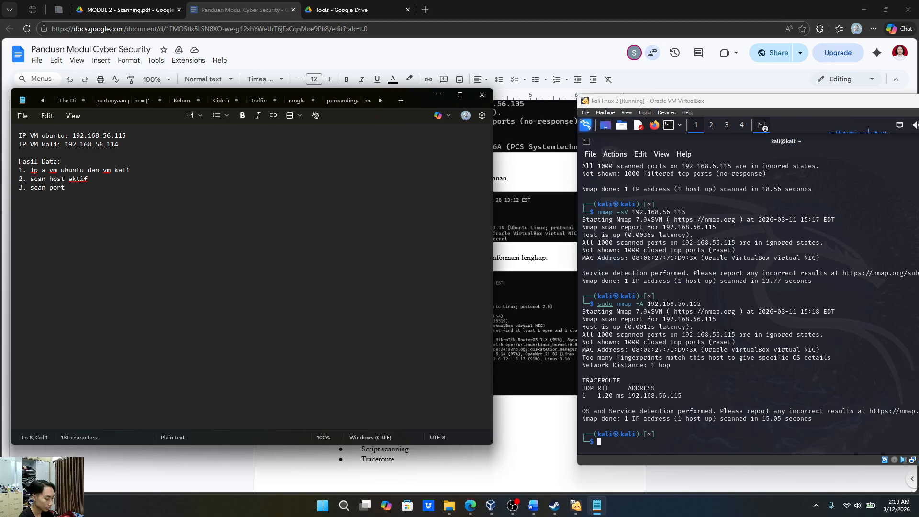
text(4. scan)
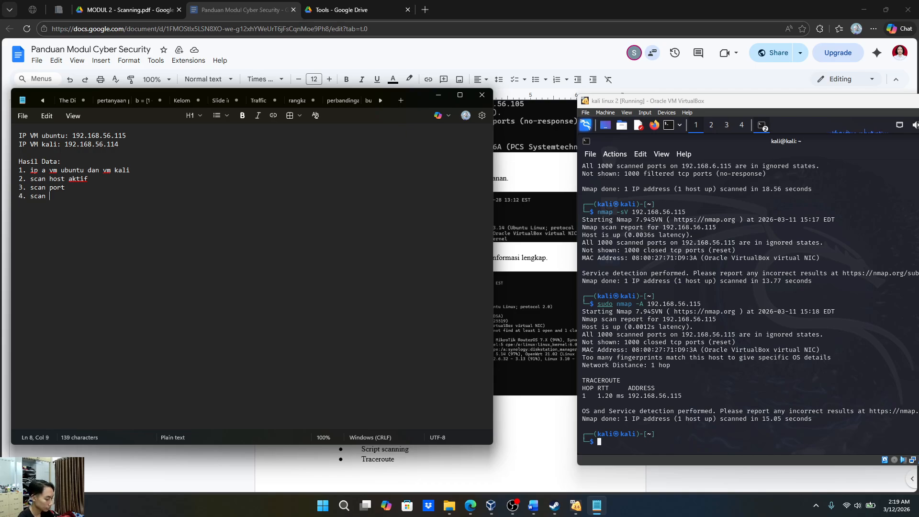
text( nmap lengk)
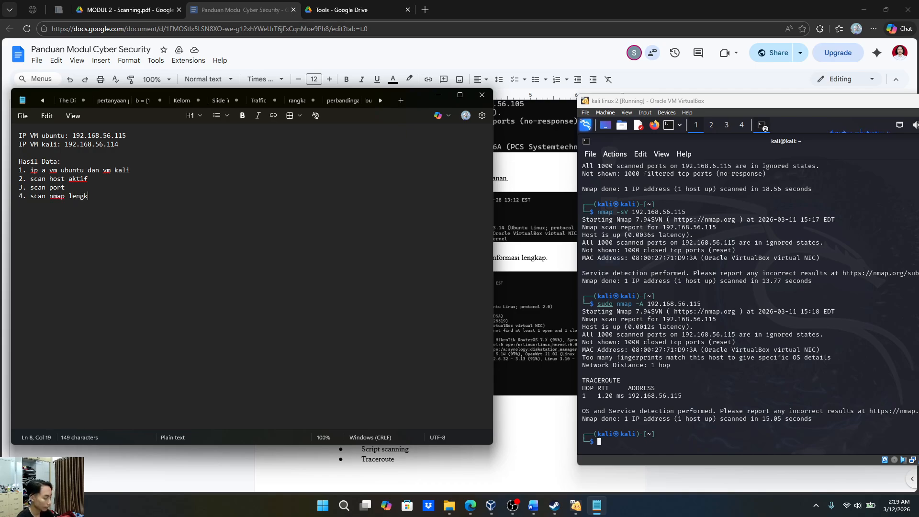
text(ap)
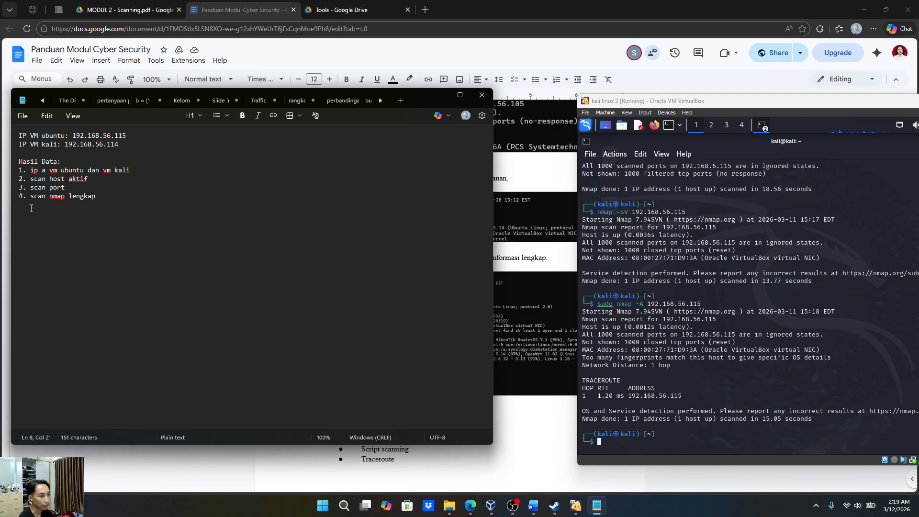
drag(30, 197, 53, 203)
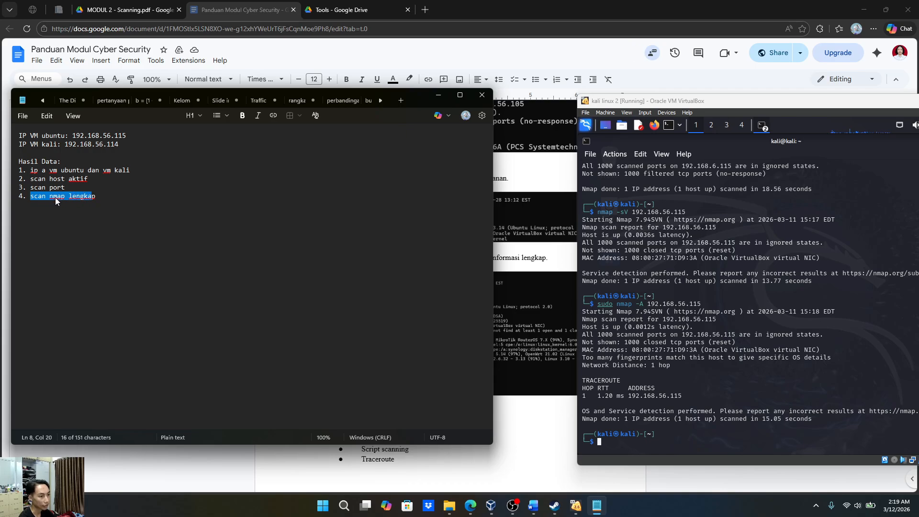
drag(700, 344, 699, 348)
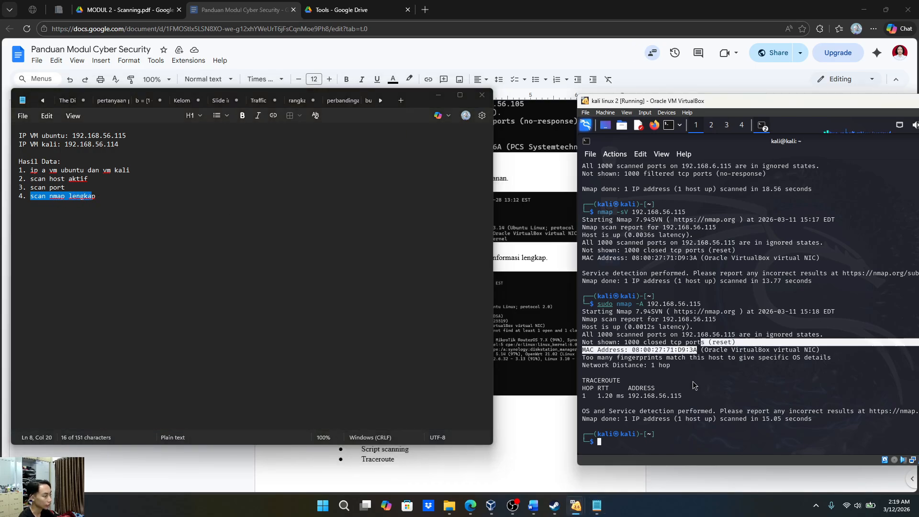
click(693, 384)
click(137, 207)
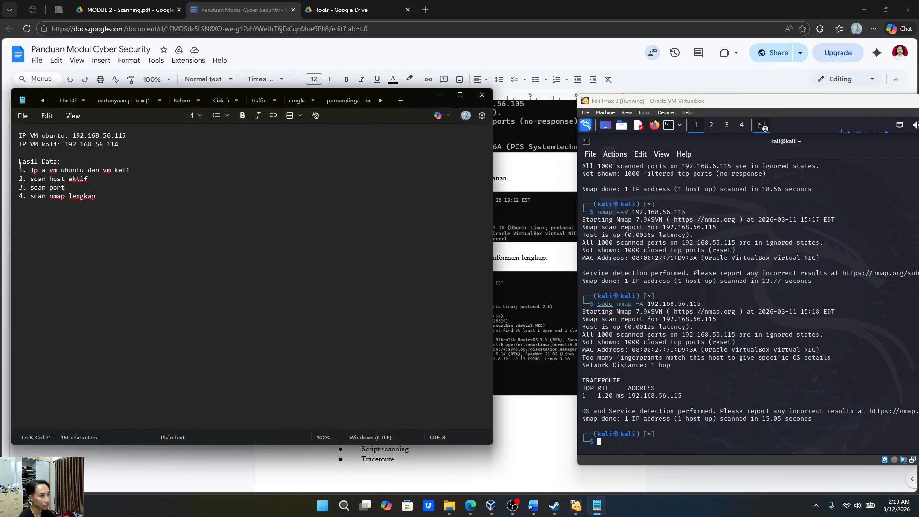
click(446, 94)
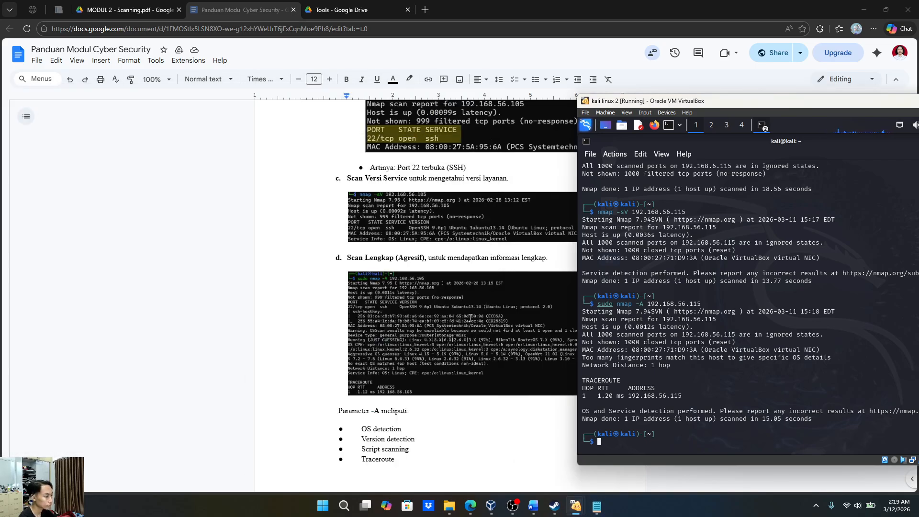
Following the guide's "Melihat Menu dan Opsi Perintah Nmap" section, clear the Kali terminal and run nmap -h
scroll(470, 349, down, 2)
scroll(470, 348, down, 1)
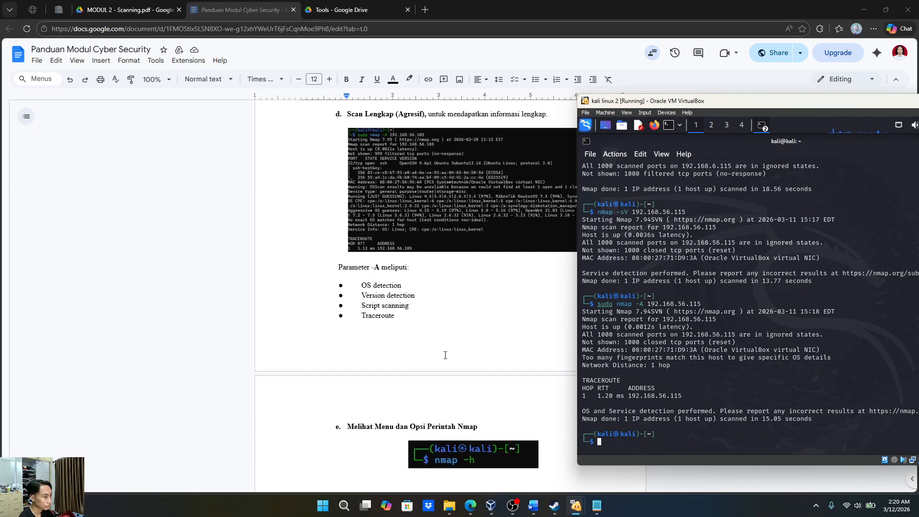
scroll(462, 335, down, 4)
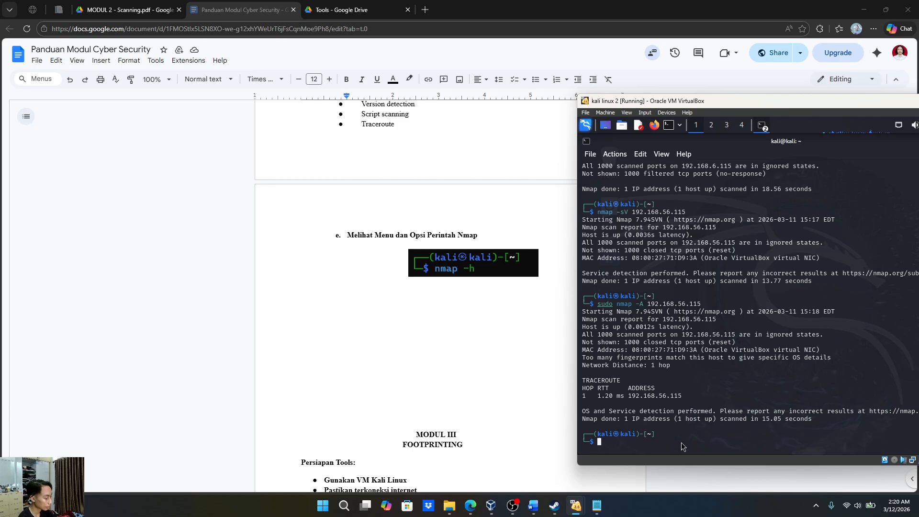
key(ctrl+l)
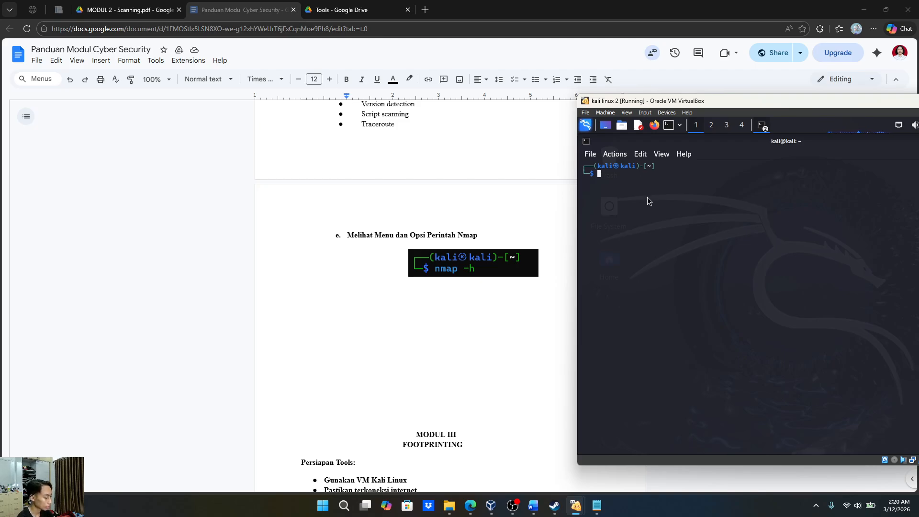
text(nmap )
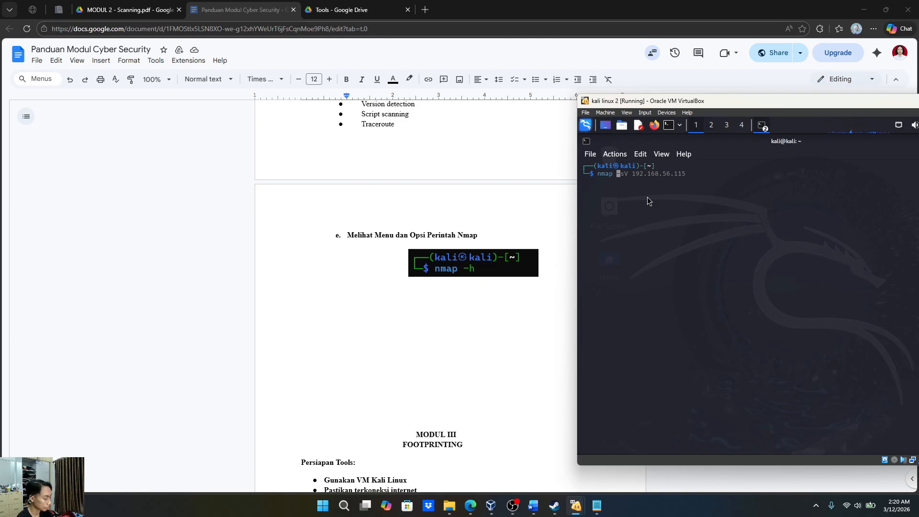
text(-h)
key(Return)
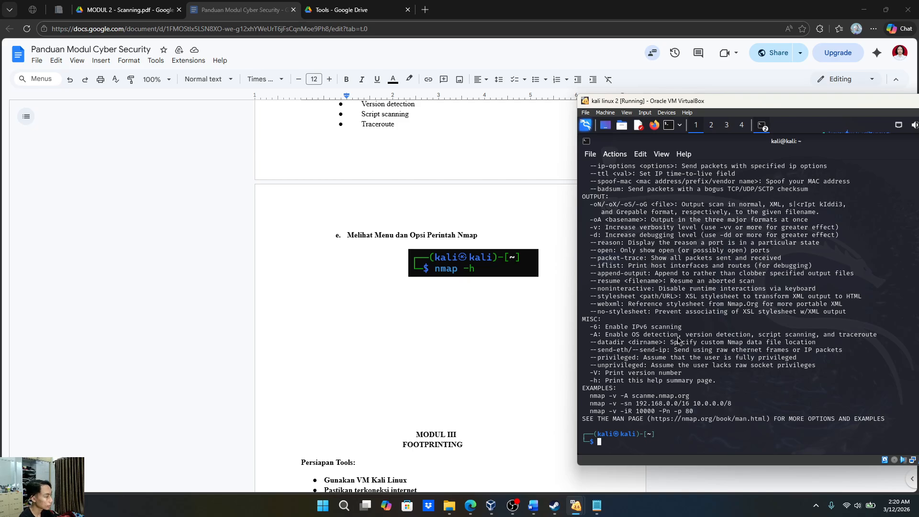
Examine the Nmap help output, including the host discovery, port specification, service/version detection and timing option sections
scroll(678, 339, up, 8)
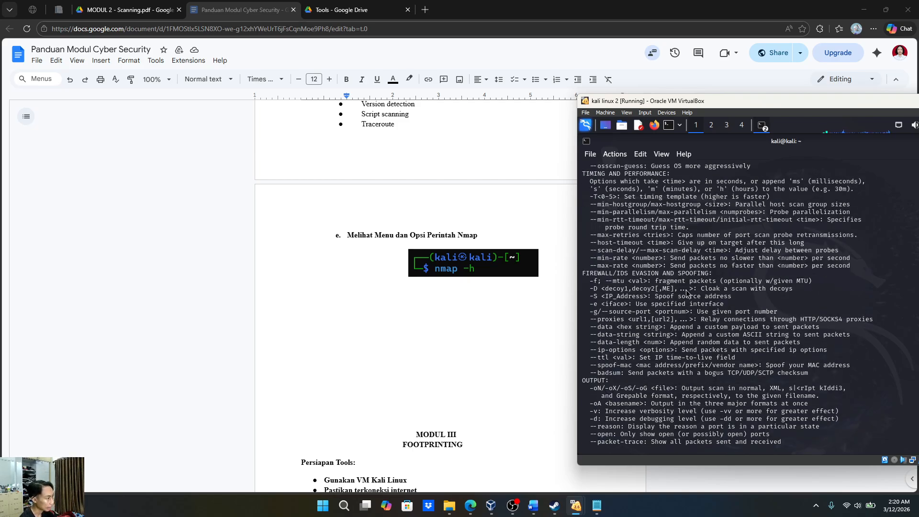
scroll(690, 294, up, 7)
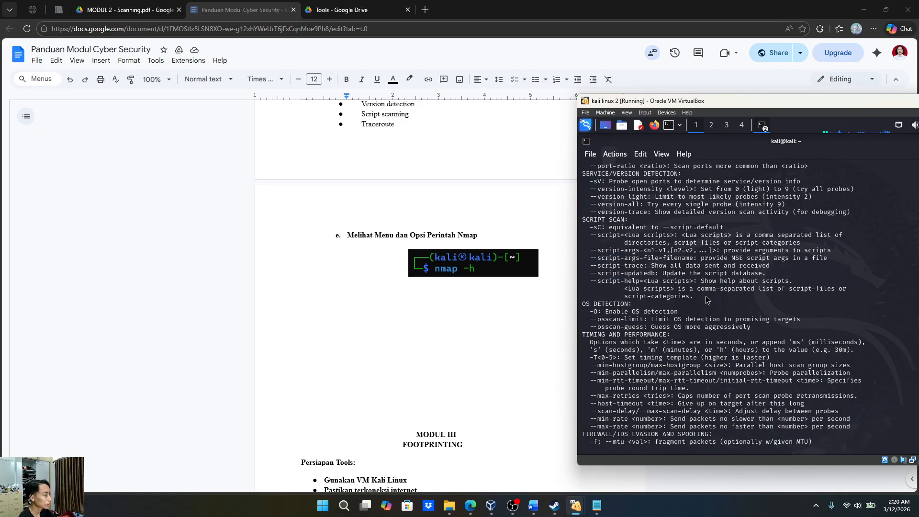
scroll(713, 297, up, 8)
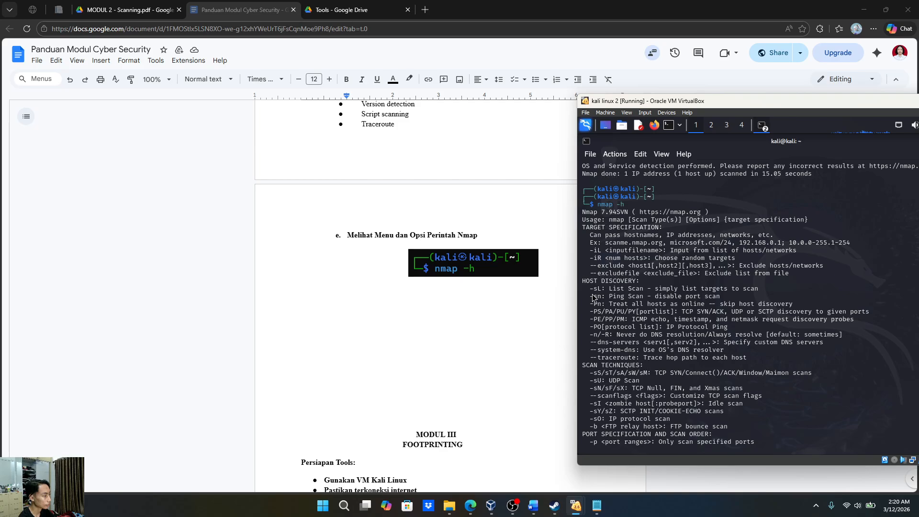
scroll(593, 297, down, 2)
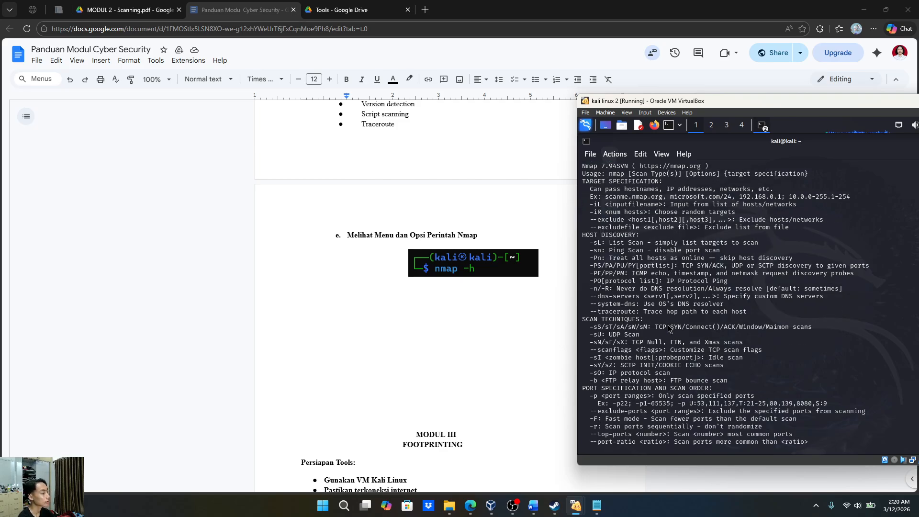
scroll(684, 399, down, 1)
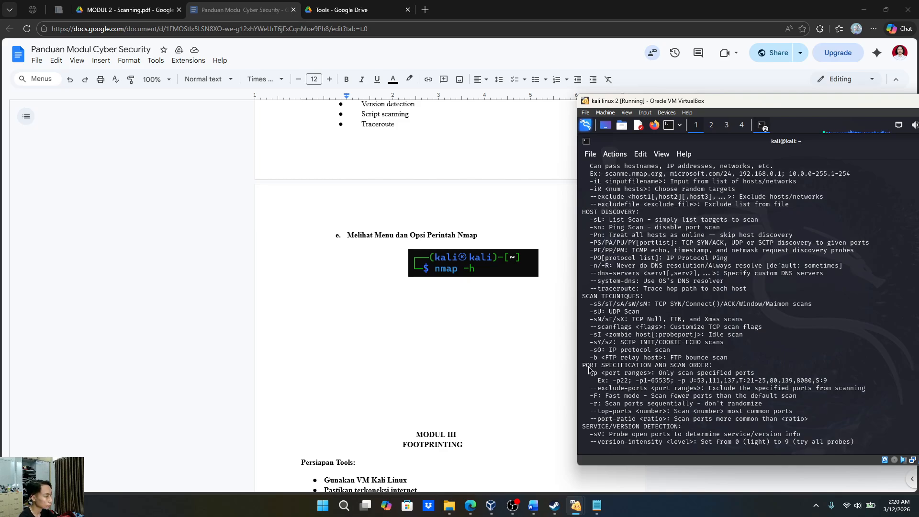
drag(585, 370, 632, 364)
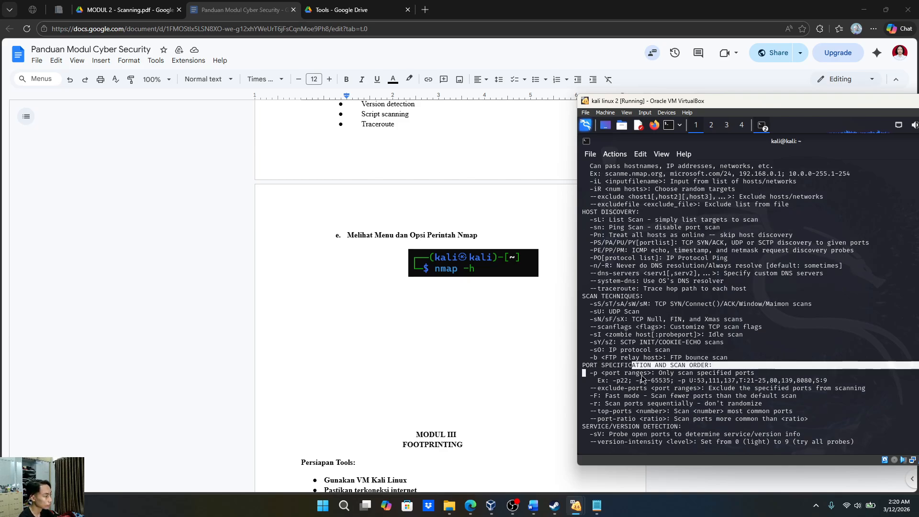
click(663, 397)
scroll(637, 414, down, 1)
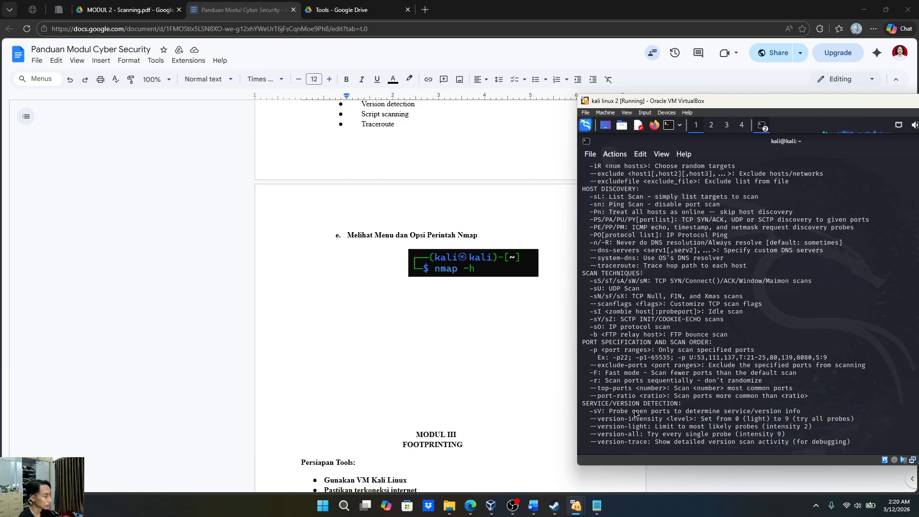
scroll(636, 413, down, 2)
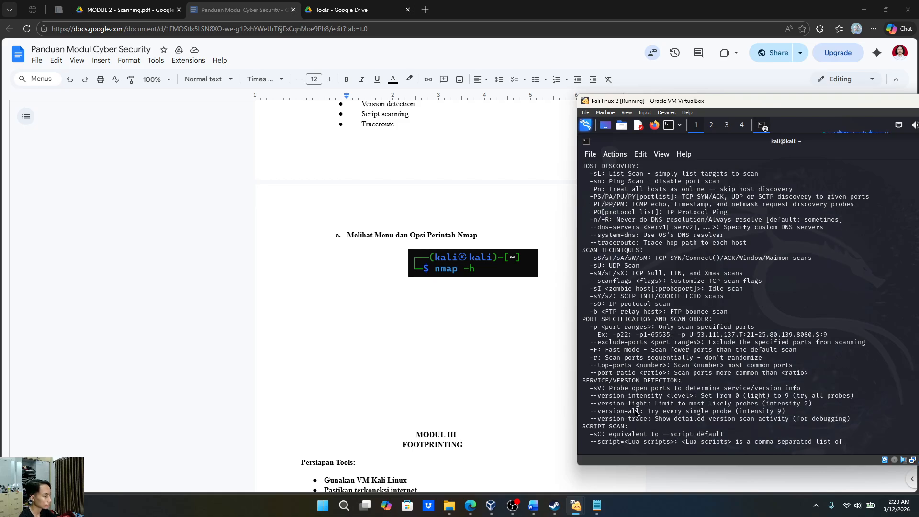
drag(586, 358, 647, 358)
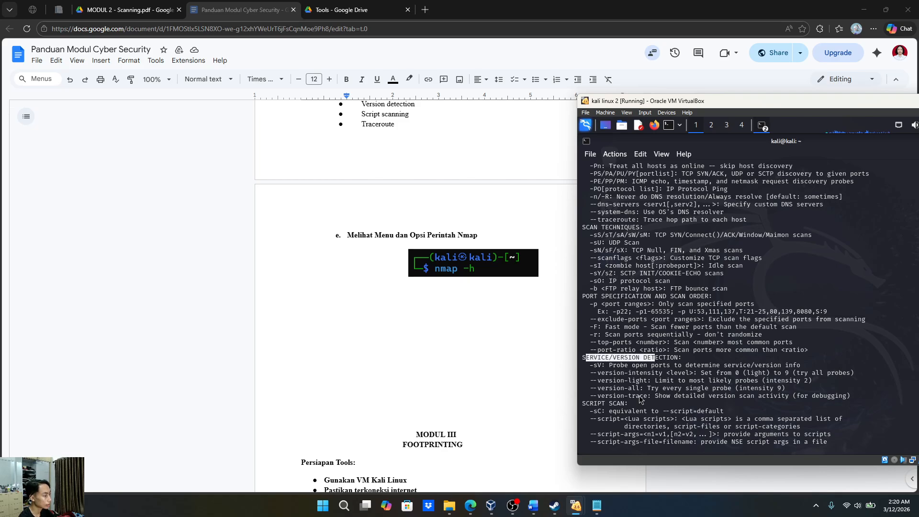
click(716, 383)
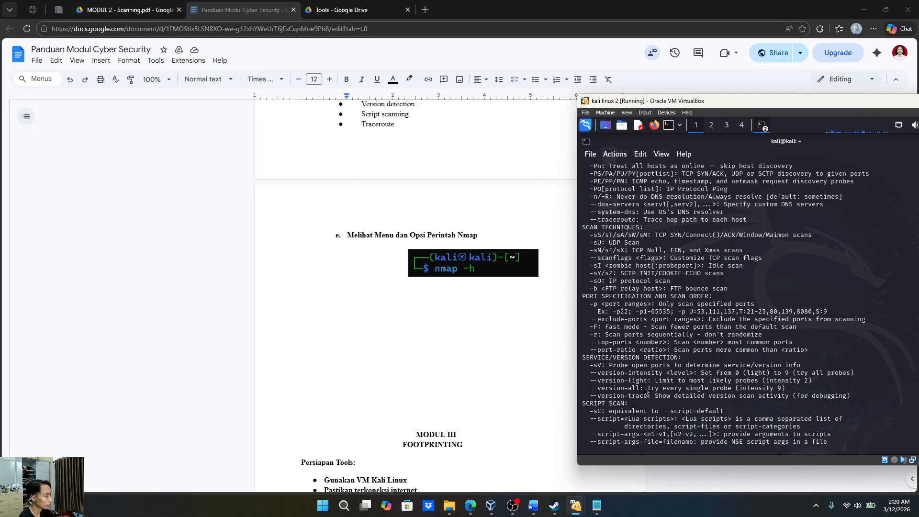
scroll(613, 393, down, 1)
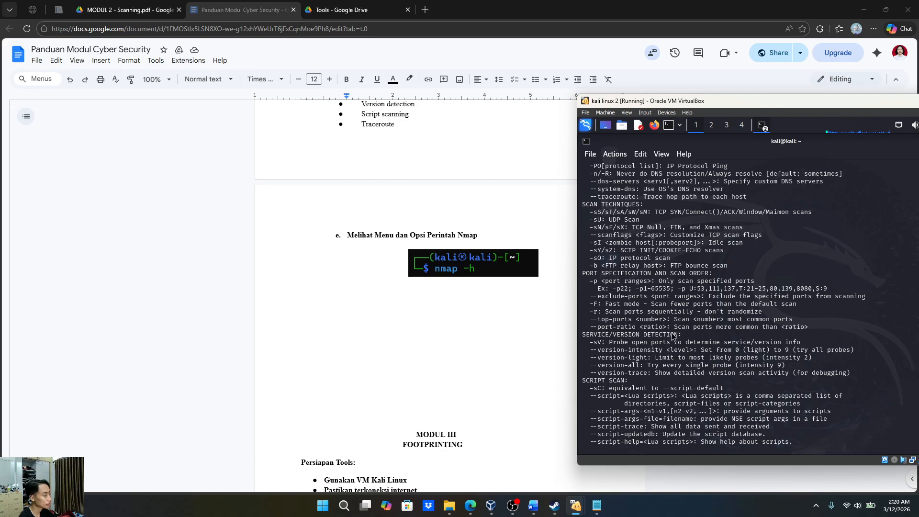
scroll(674, 338, down, 9)
scroll(669, 304, down, 1)
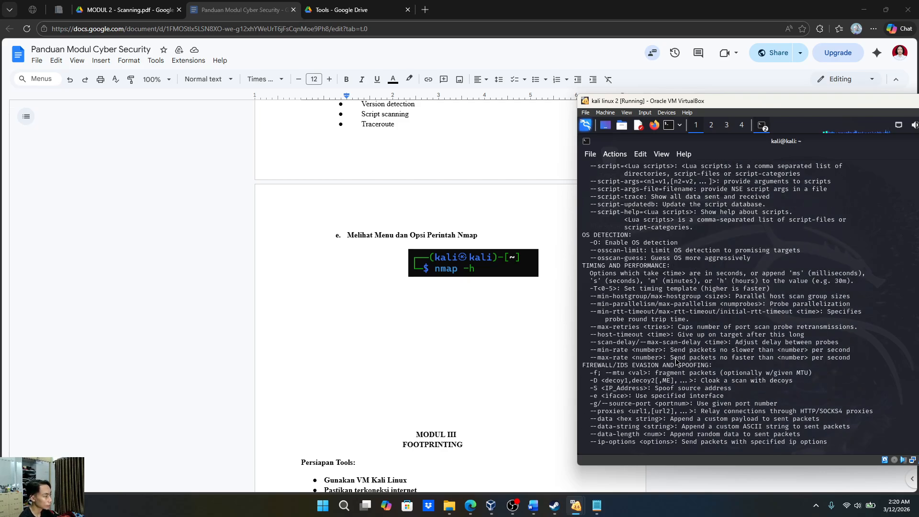
Add item 5 "menu nmap" to the Hasil Data list in Notepad and minimise the notes
mouse_move(599, 505)
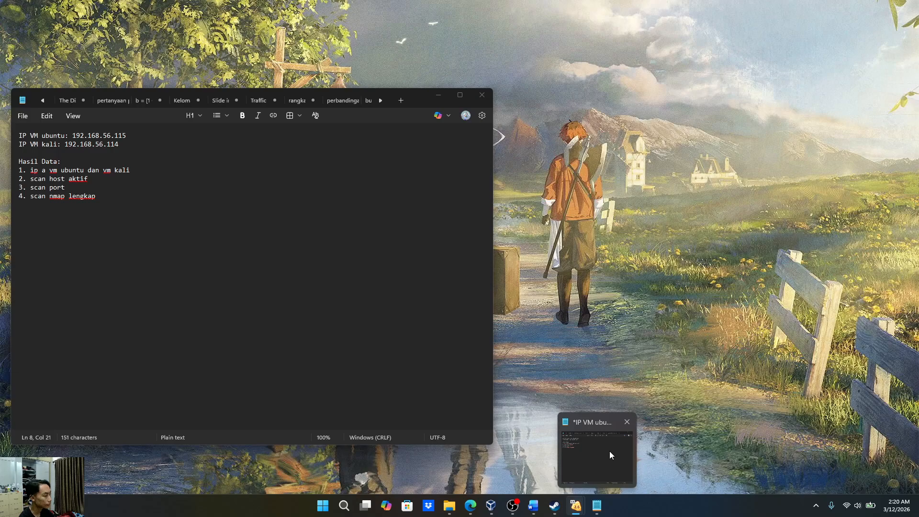
click(610, 451)
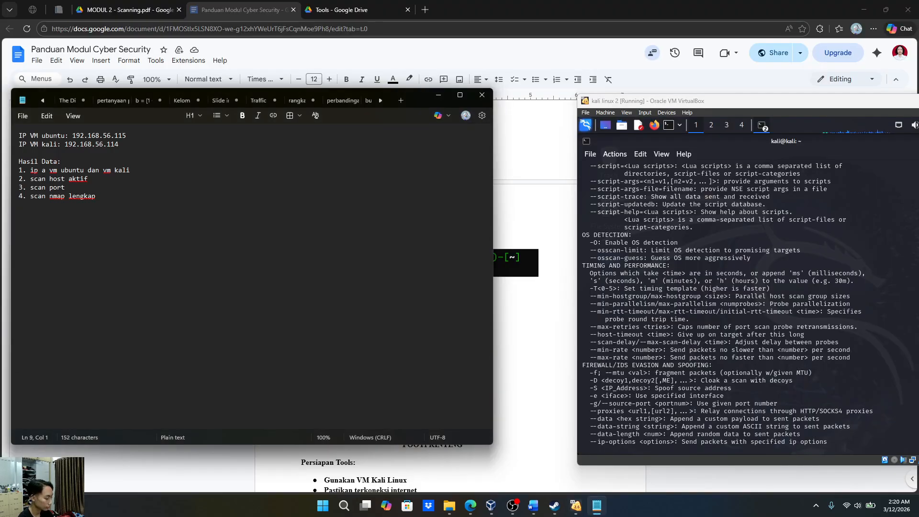
text(5.)
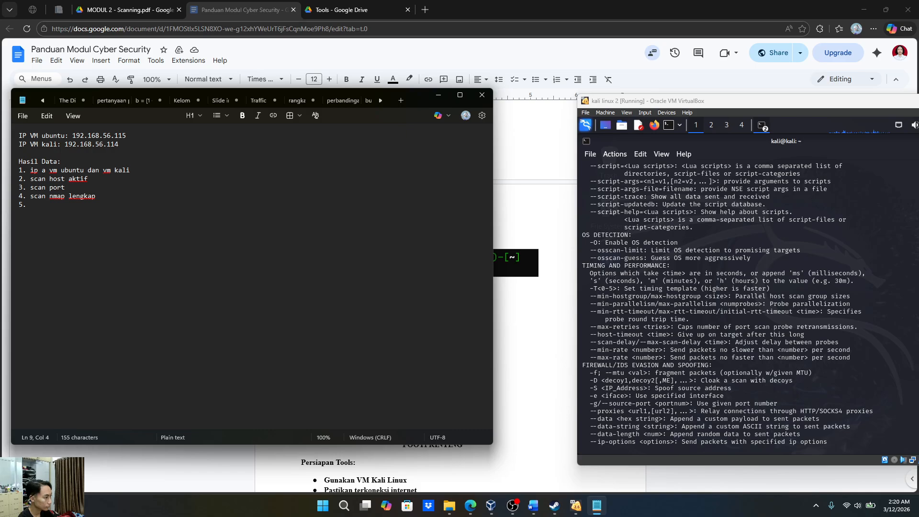
drag(417, 96, 442, 73)
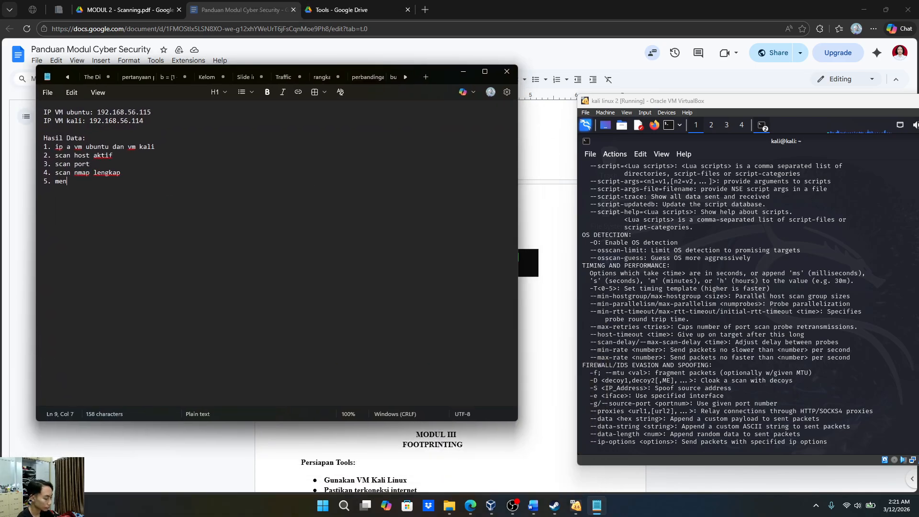
text(menu nmap)
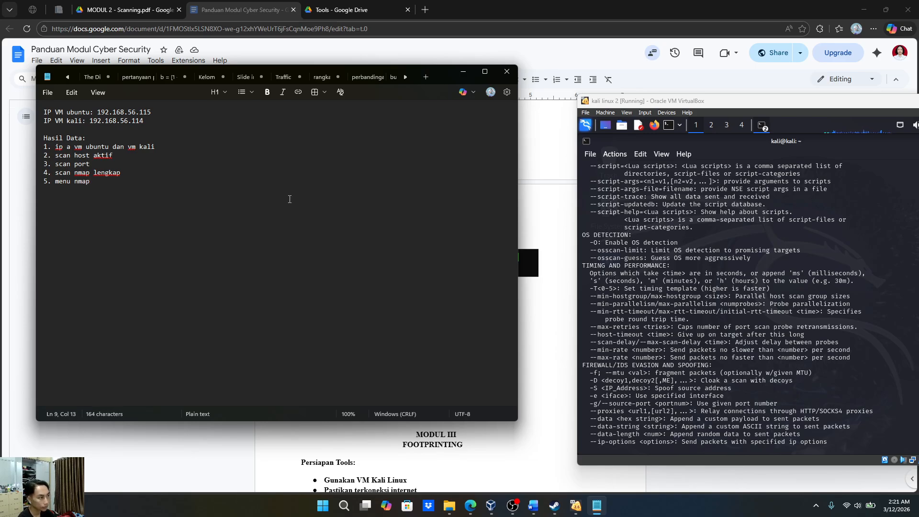
click(464, 72)
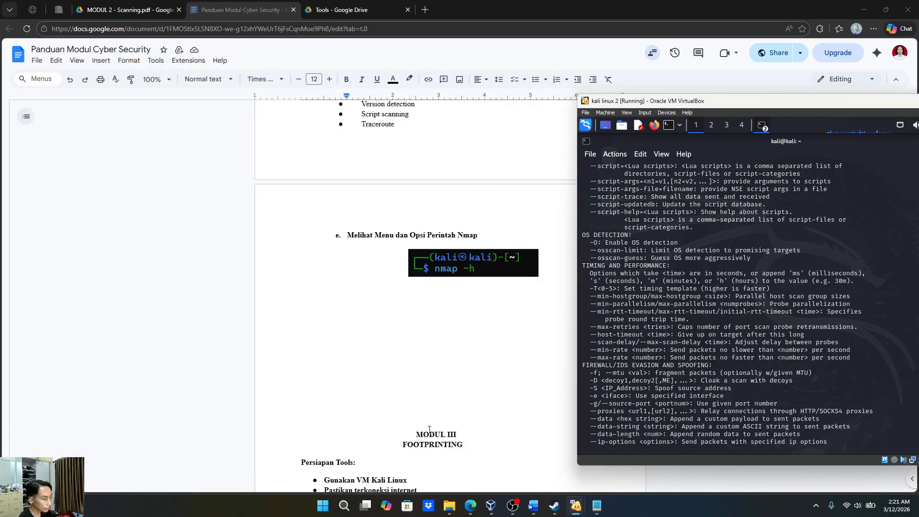
Review the guide's "Scan Lengkap (Agresif)" section with its -A parameters and move the Kali VM window fully into view
scroll(502, 319, up, 2)
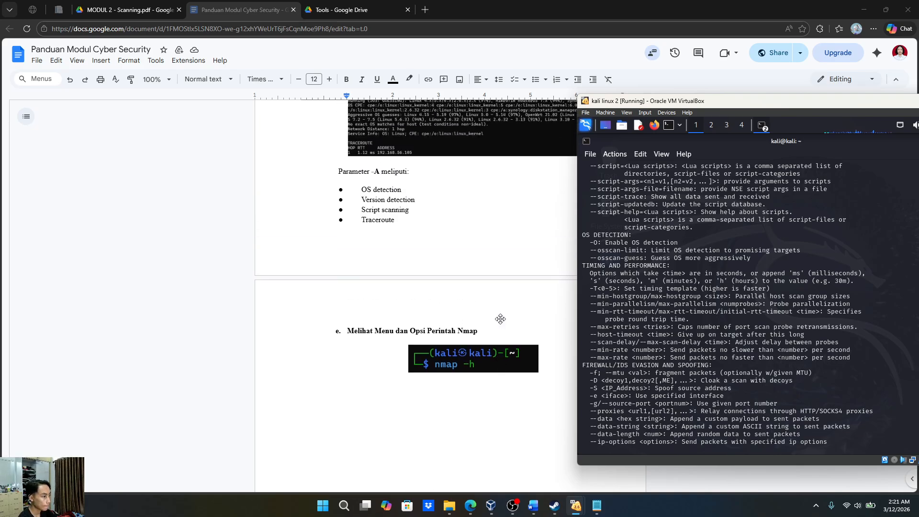
scroll(501, 318, down, 1)
scroll(500, 325, up, 1)
scroll(499, 333, up, 3)
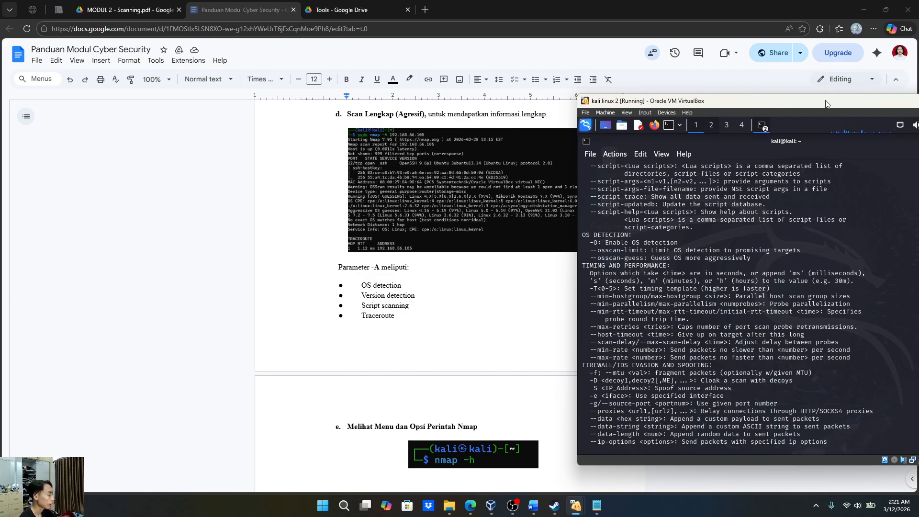
drag(825, 103, 721, 96)
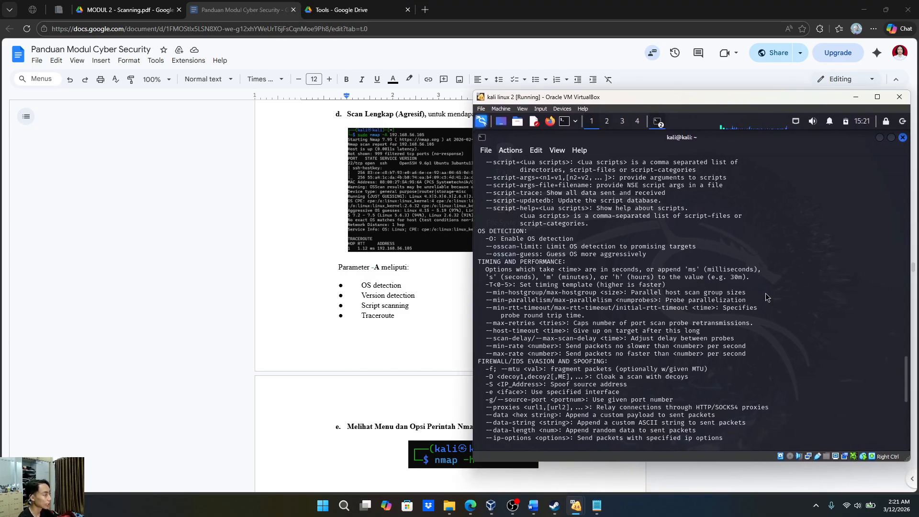
text(-Pn)
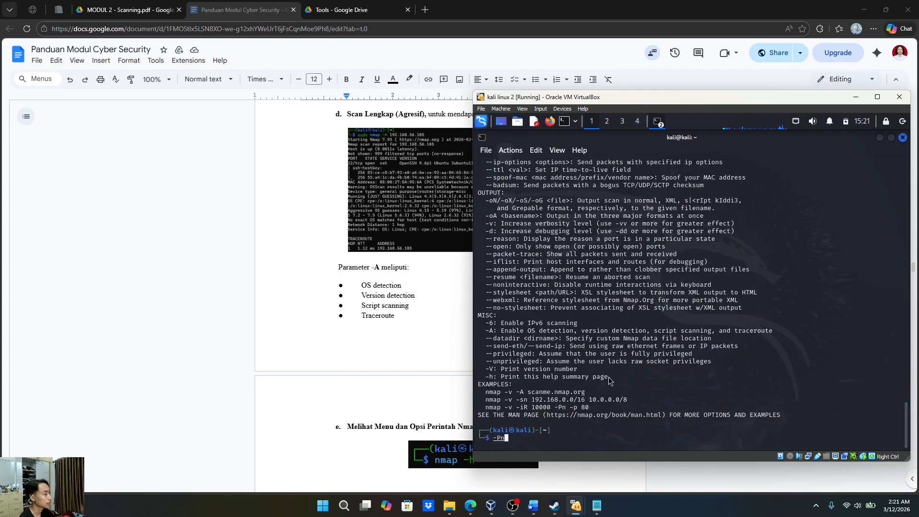
key(BackSpace)
key(BackSpace)
key(BackSpace)
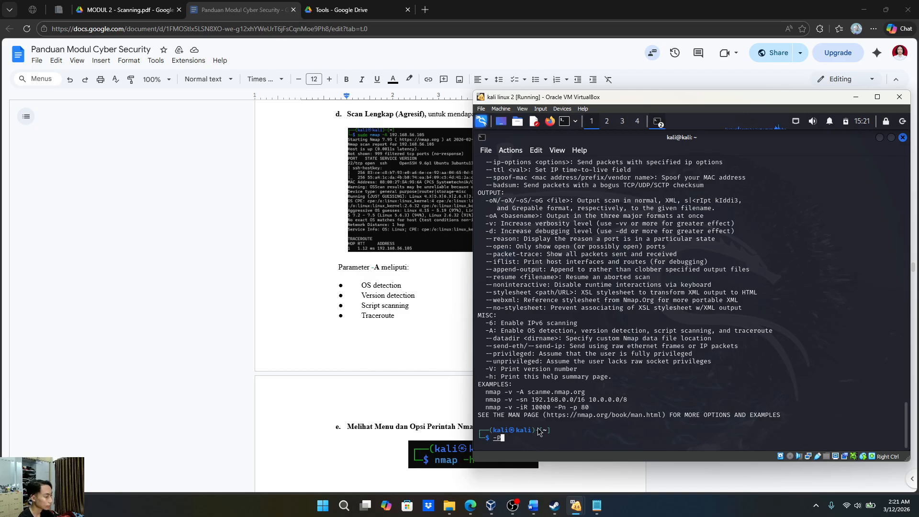
Minimise the Kali VM and review the Hasil Data list in Notepad before returning to the module guide
click(857, 98)
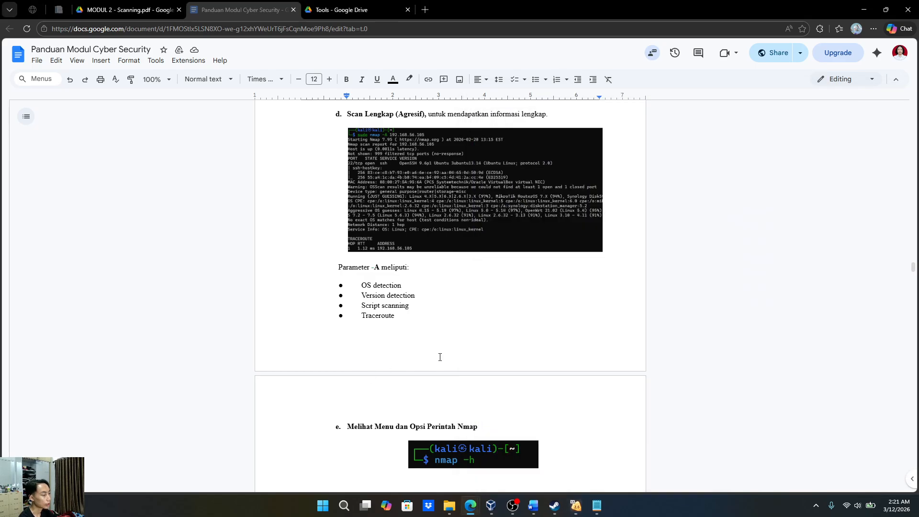
click(598, 507)
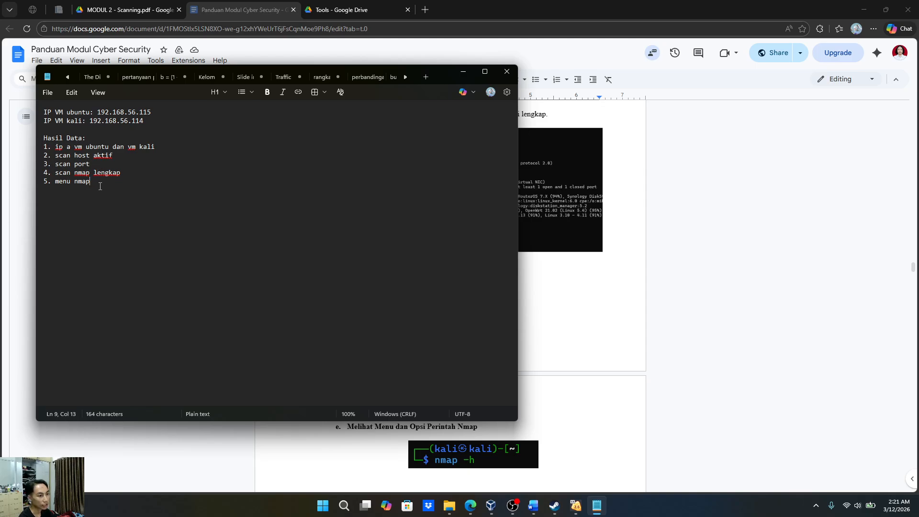
drag(100, 186, 44, 138)
click(126, 174)
click(129, 176)
drag(99, 190, 42, 138)
click(343, 137)
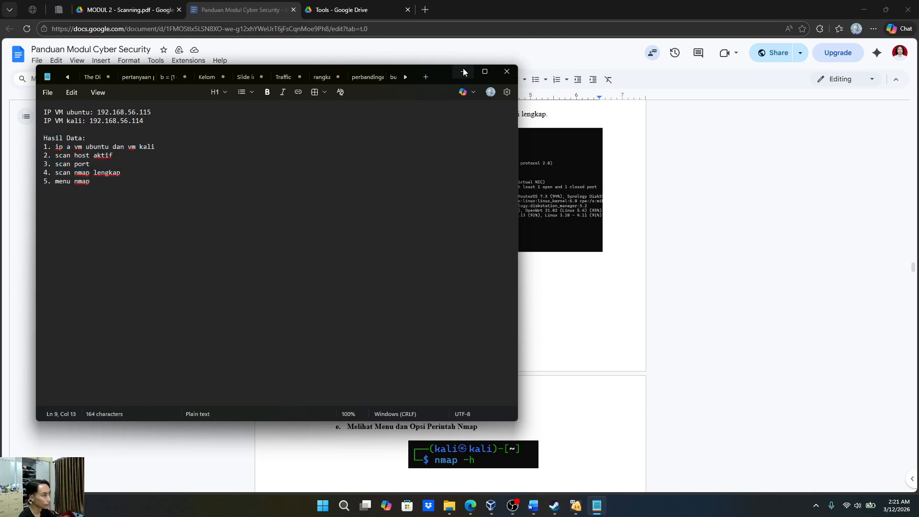
click(463, 71)
scroll(524, 260, down, 6)
scroll(533, 369, up, 5)
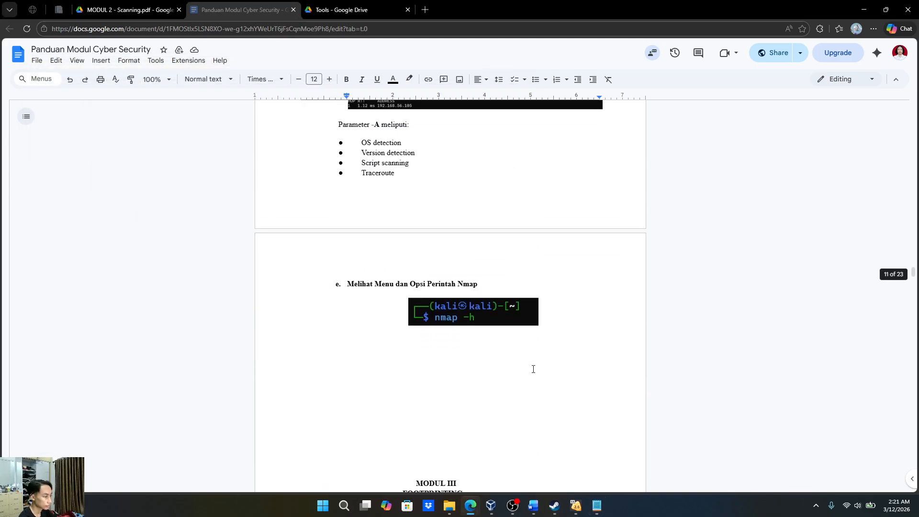